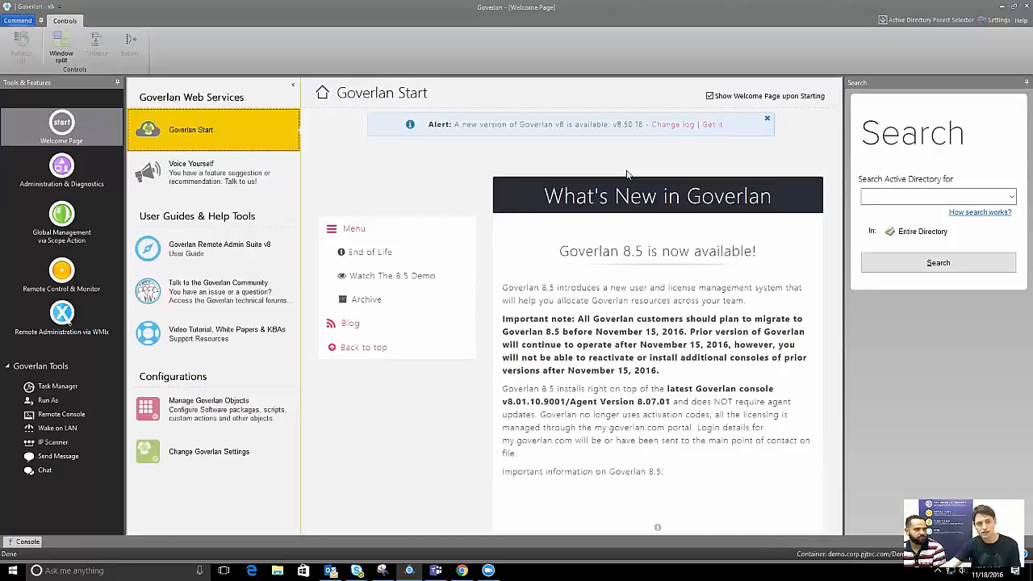
Go to Global Management's Scope Actions list and begin adding a new scope action
click(64, 226)
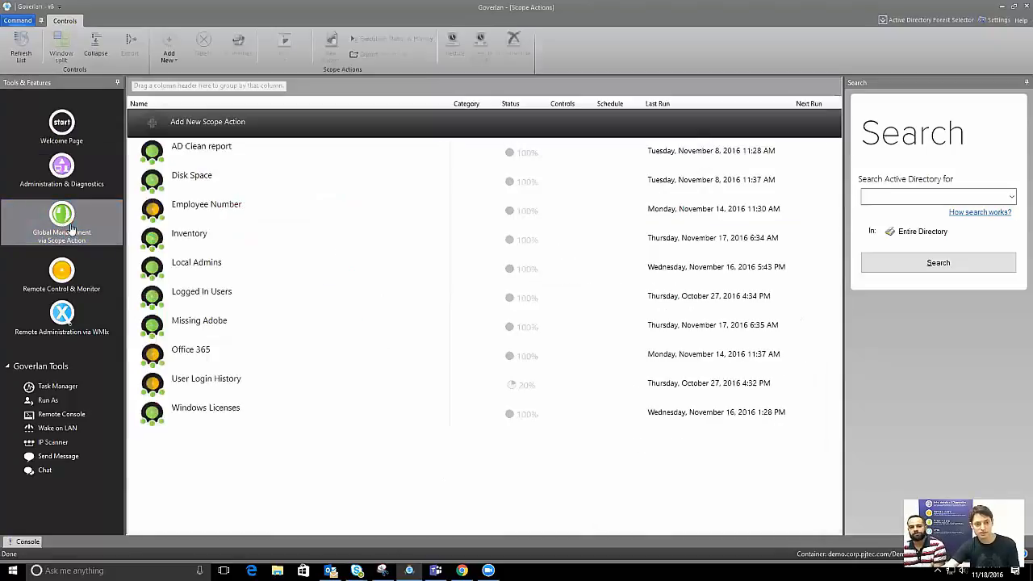
click(229, 127)
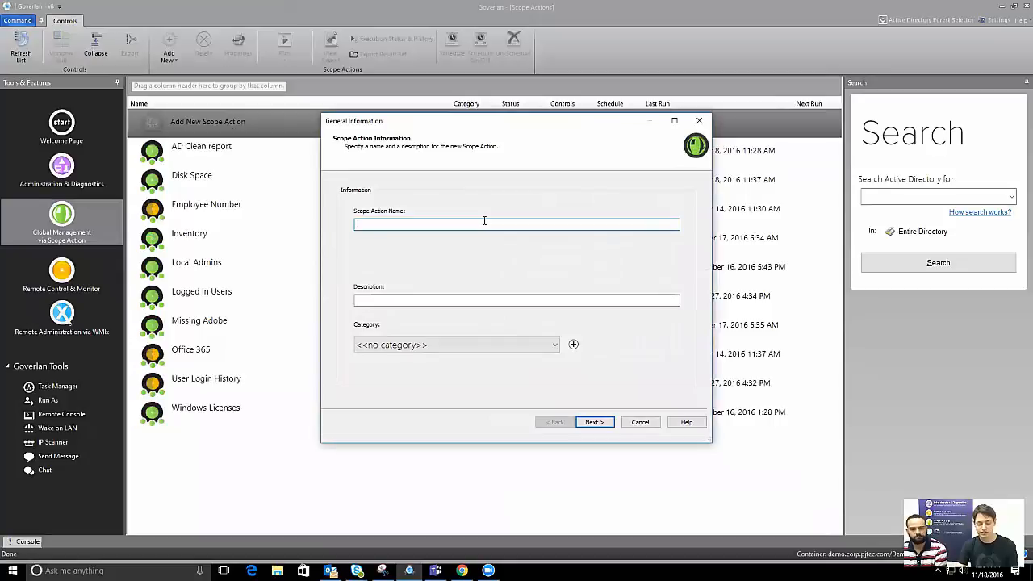
Name the scope action 'Detect blacklisted apps - Adobe Flash, Quicktime, iTunes, Java' and advance
text(Detect)
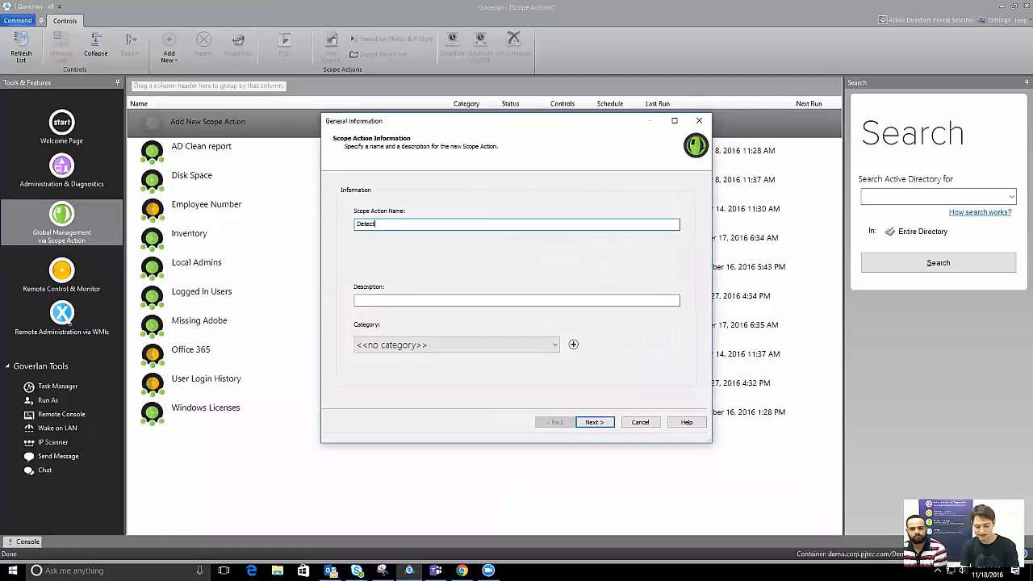
text( blacklisted apps)
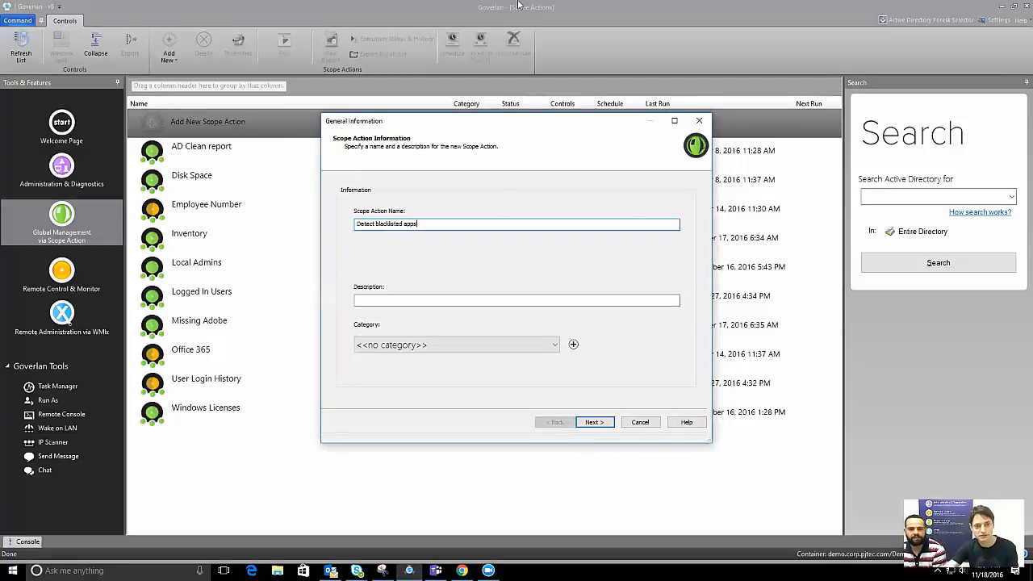
text( - Adobe Flas)
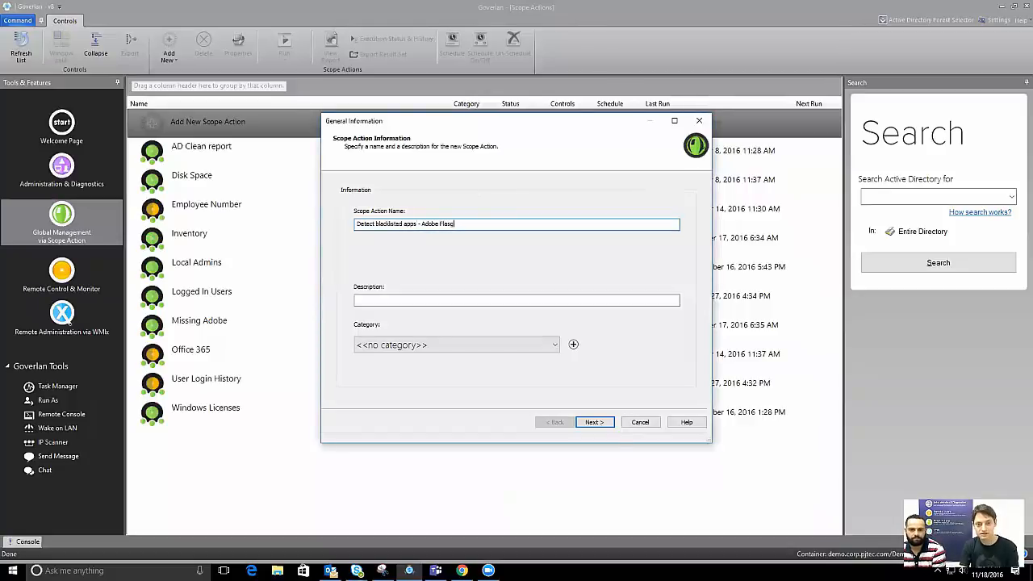
text(h, Quicktime)
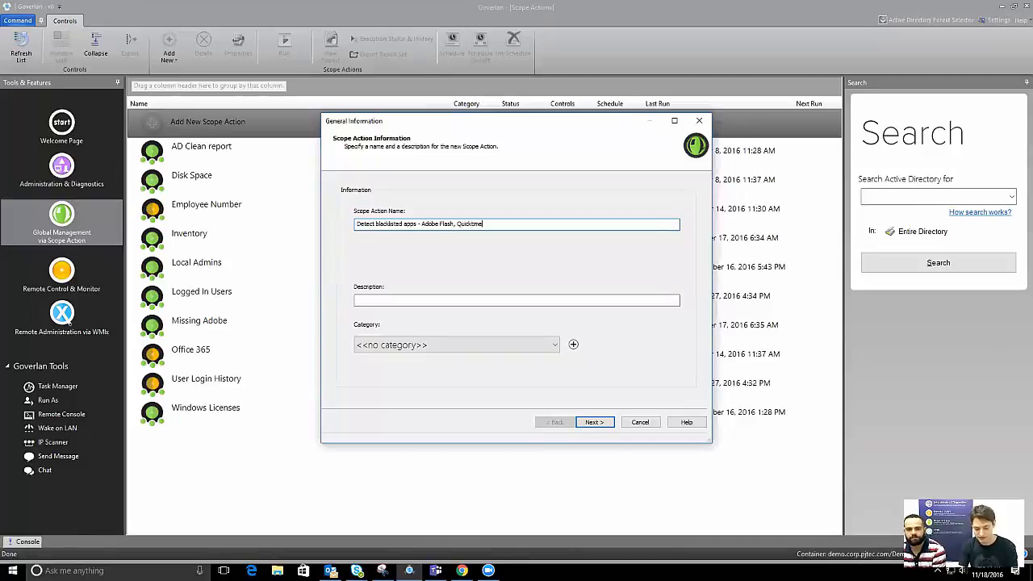
text(, iT)
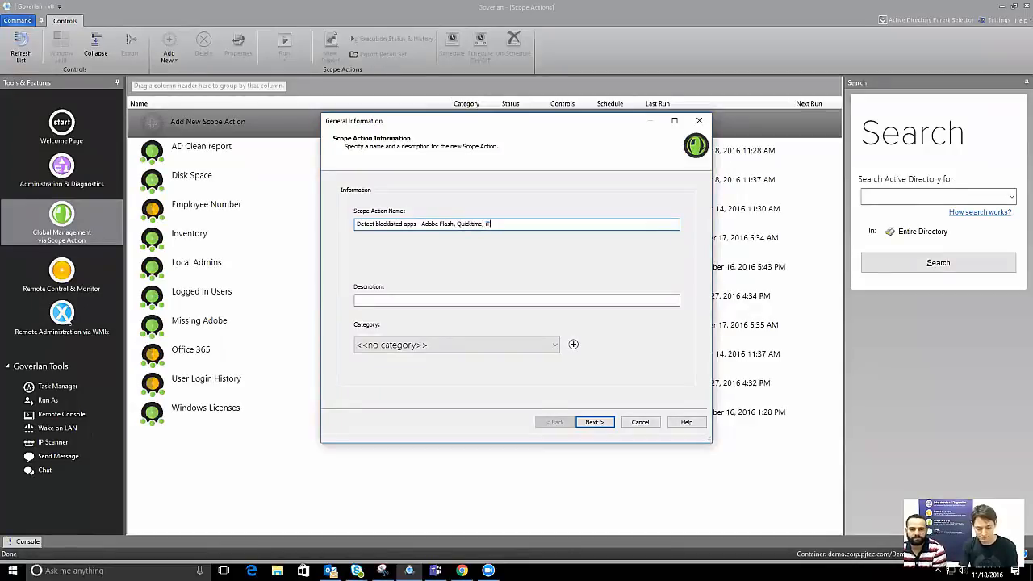
text(unes, Java)
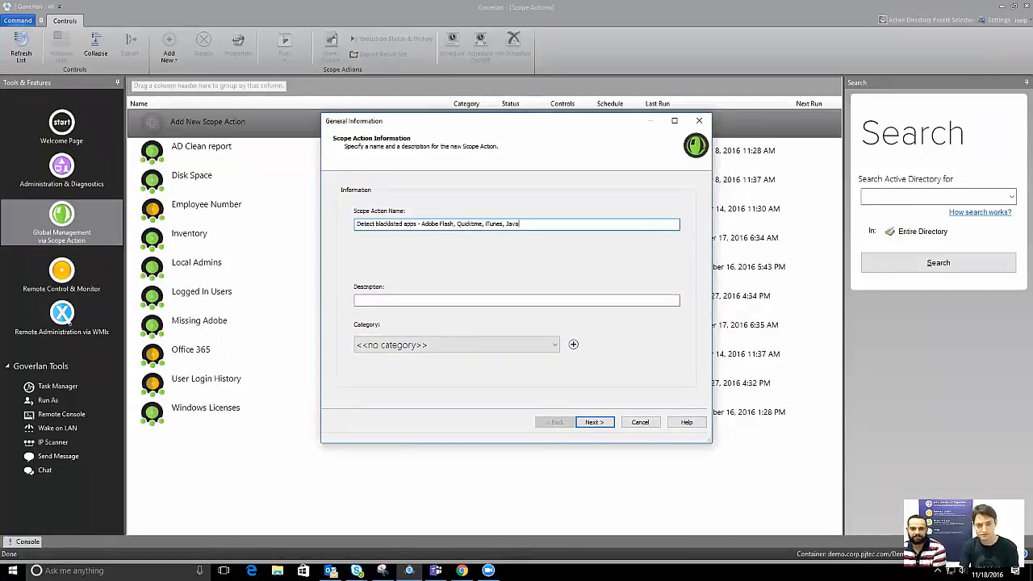
click(597, 423)
Scope the action to computers in demo.corp.pjtec.com > Demo Workstations, including sub-containers
click(360, 252)
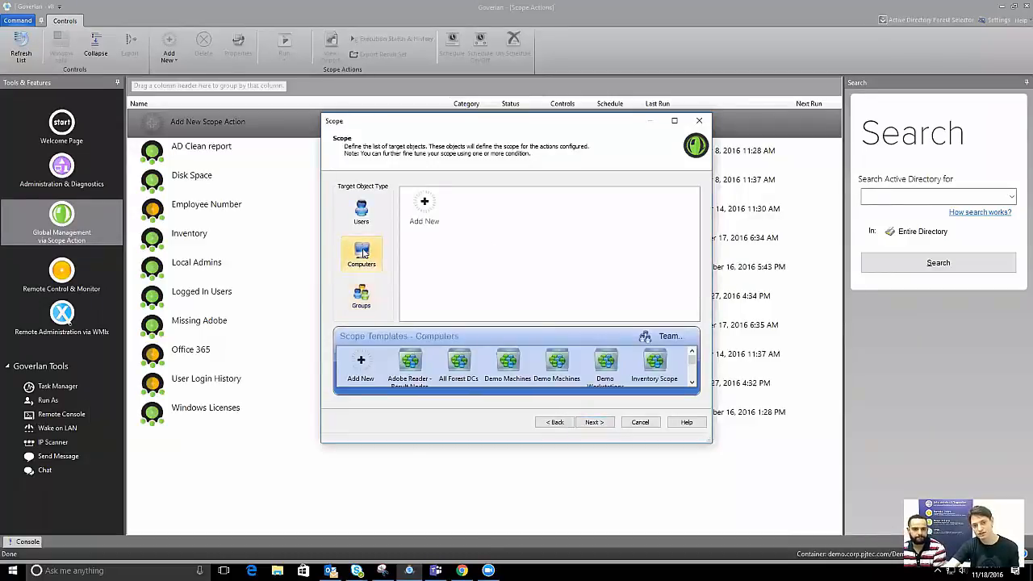
double_click(425, 211)
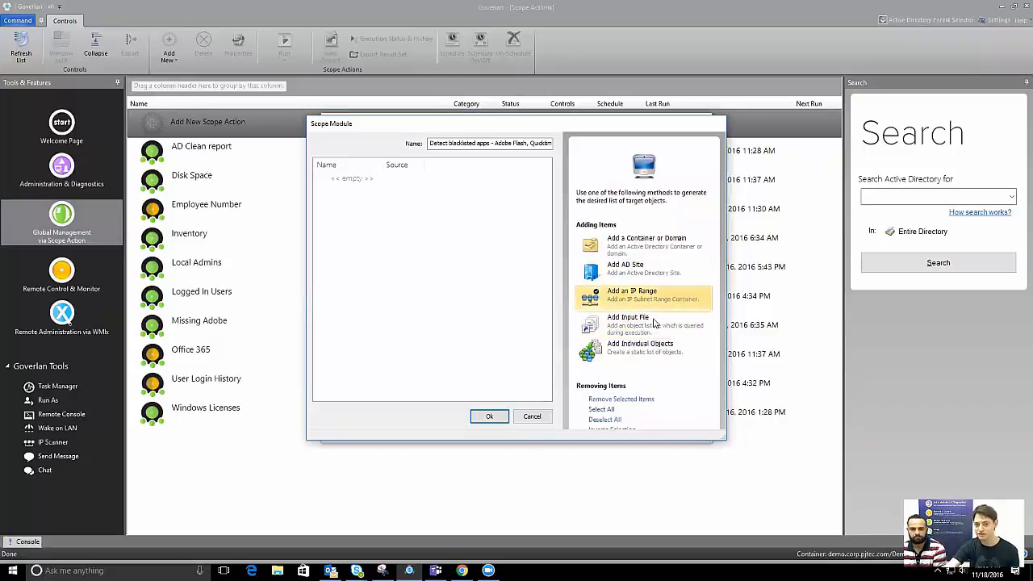
click(636, 250)
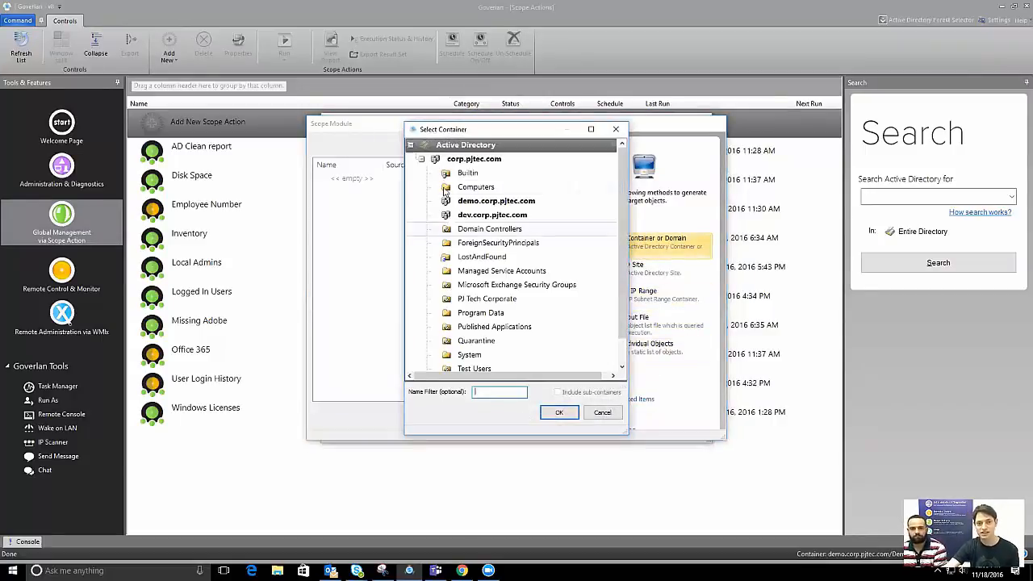
click(496, 203)
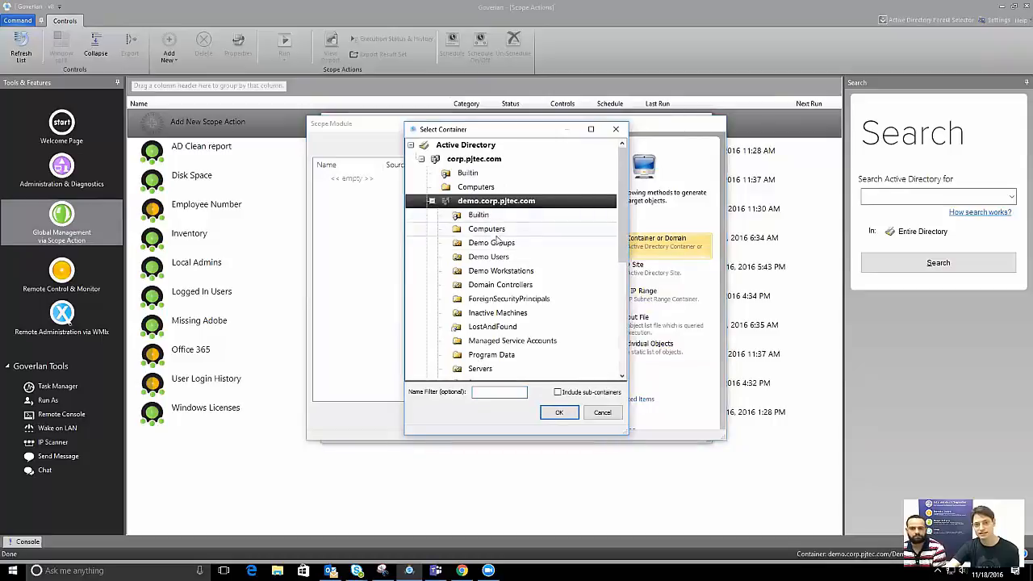
click(507, 270)
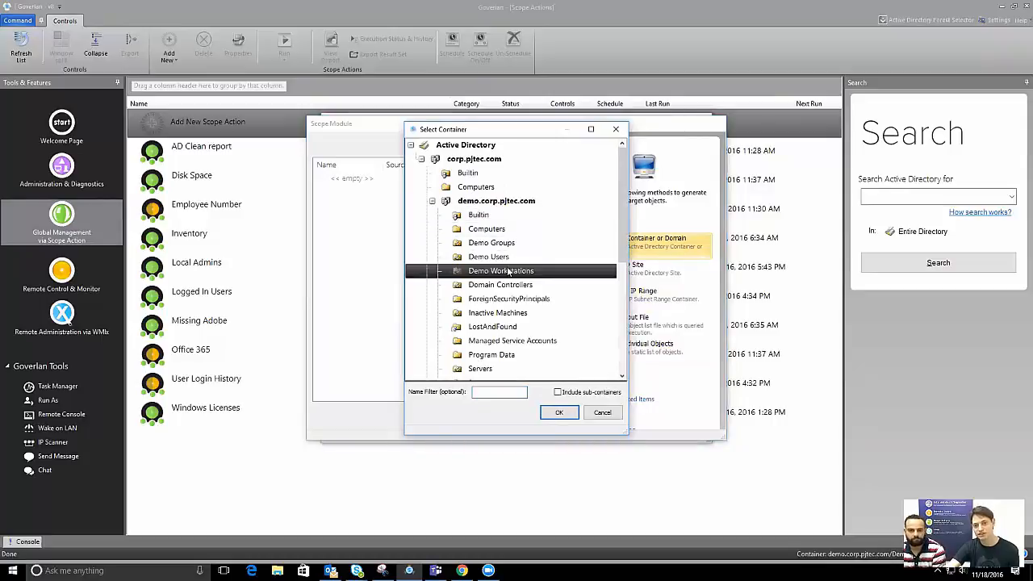
click(575, 391)
click(559, 412)
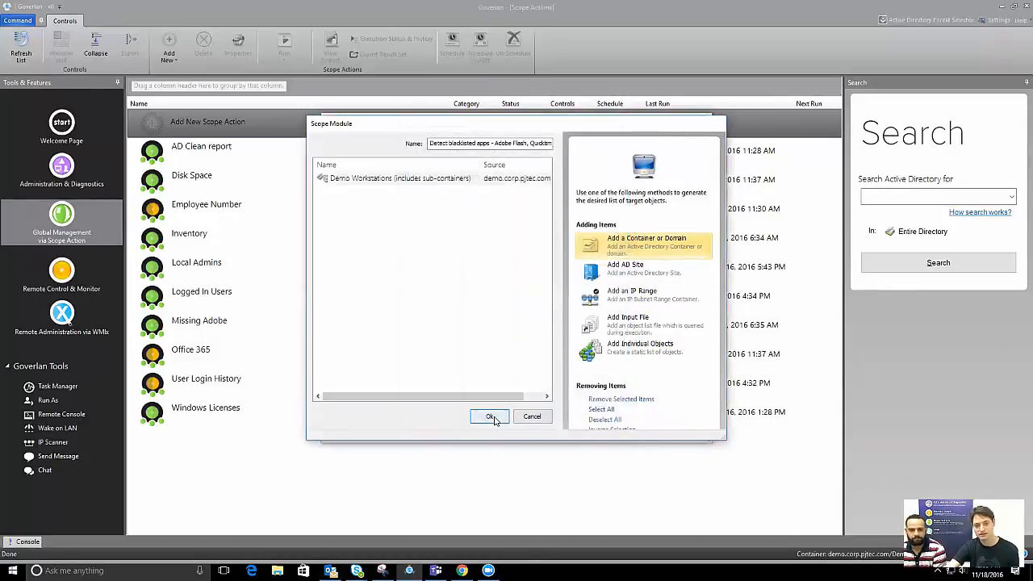
click(489, 416)
Add report actions for the Software Products Product Name and Install Date properties
click(594, 422)
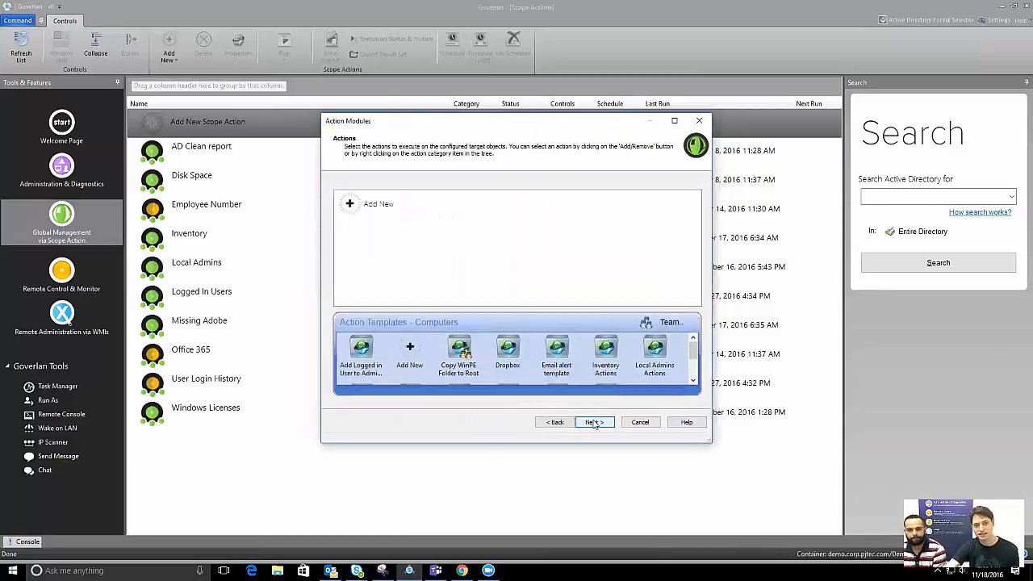
double_click(367, 202)
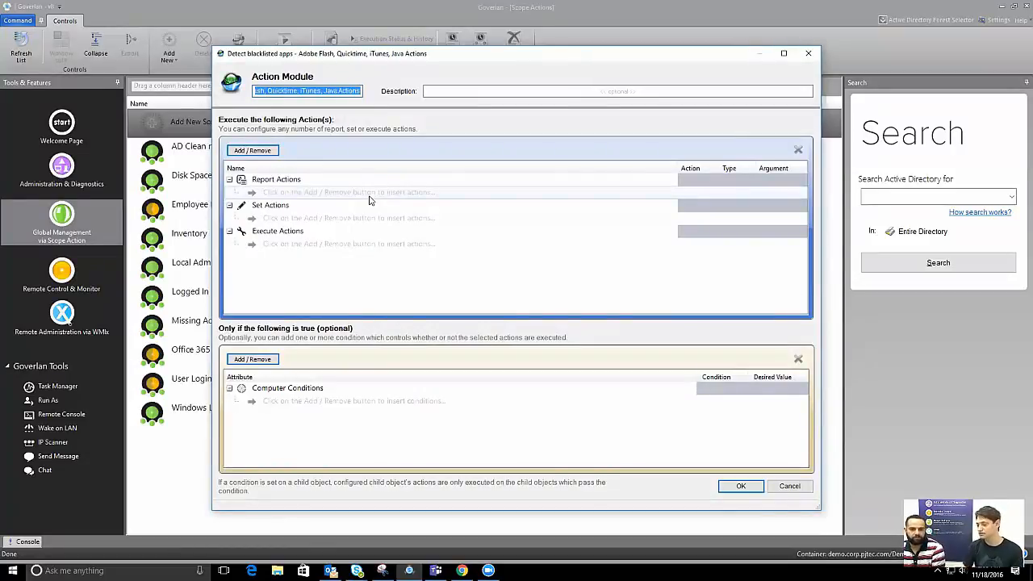
click(256, 150)
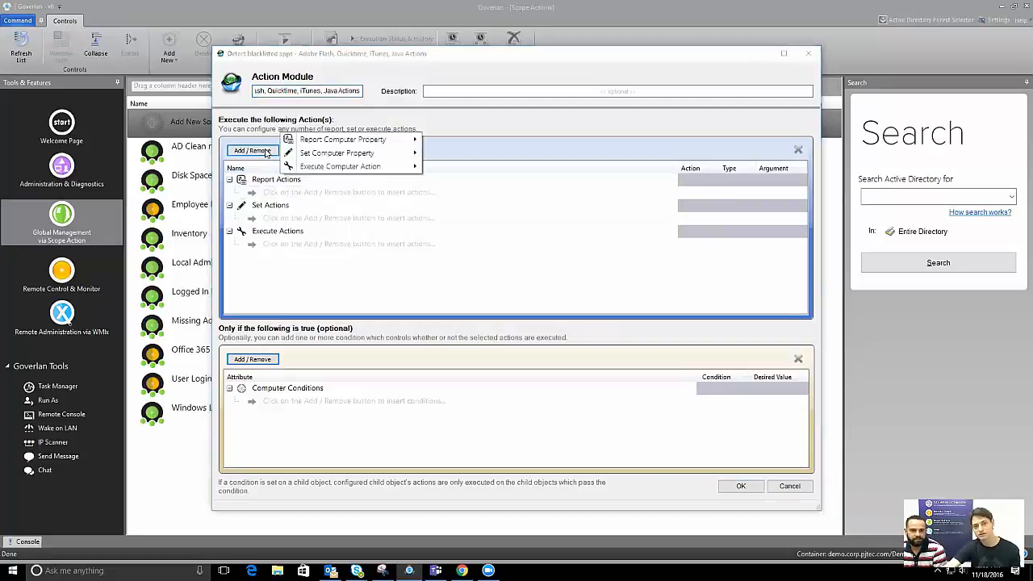
mouse_move(295, 143)
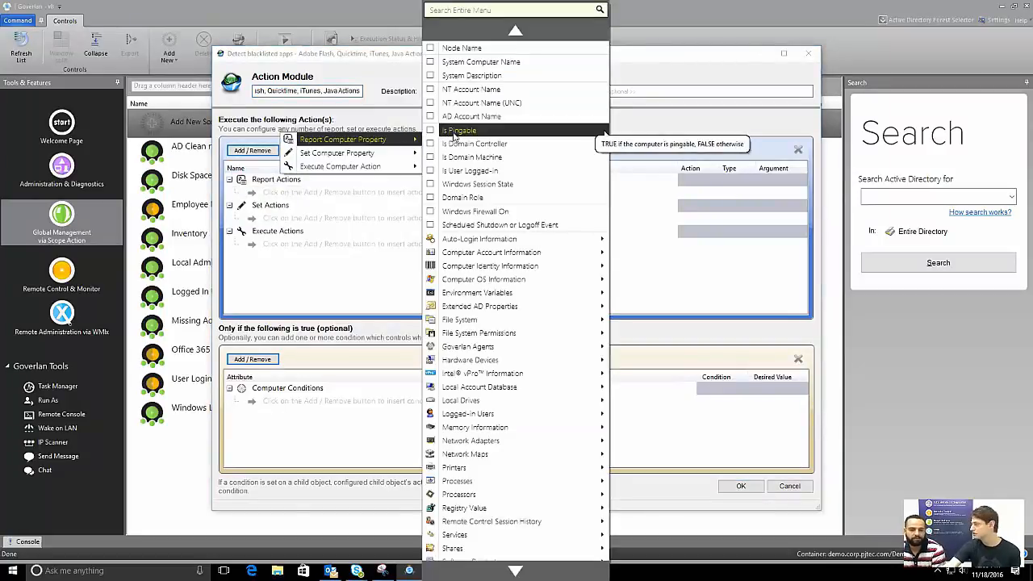
scroll(488, 484, down, 4)
mouse_move(492, 466)
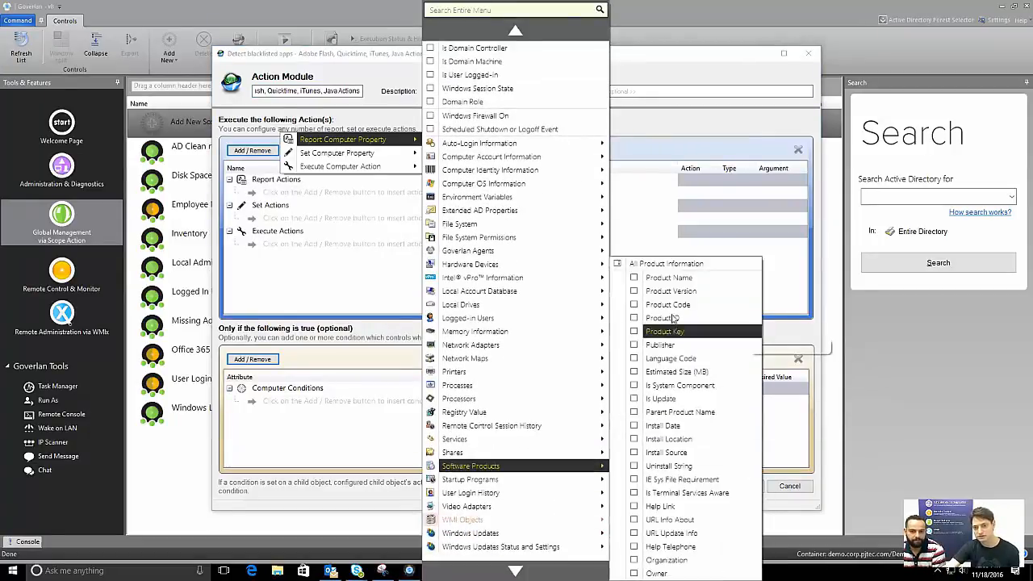
click(669, 278)
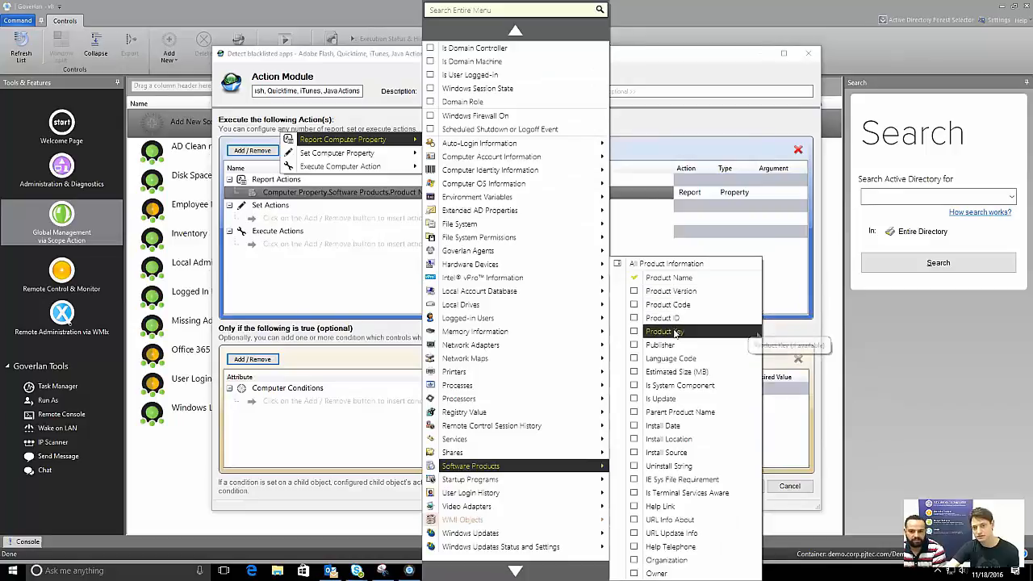
click(677, 425)
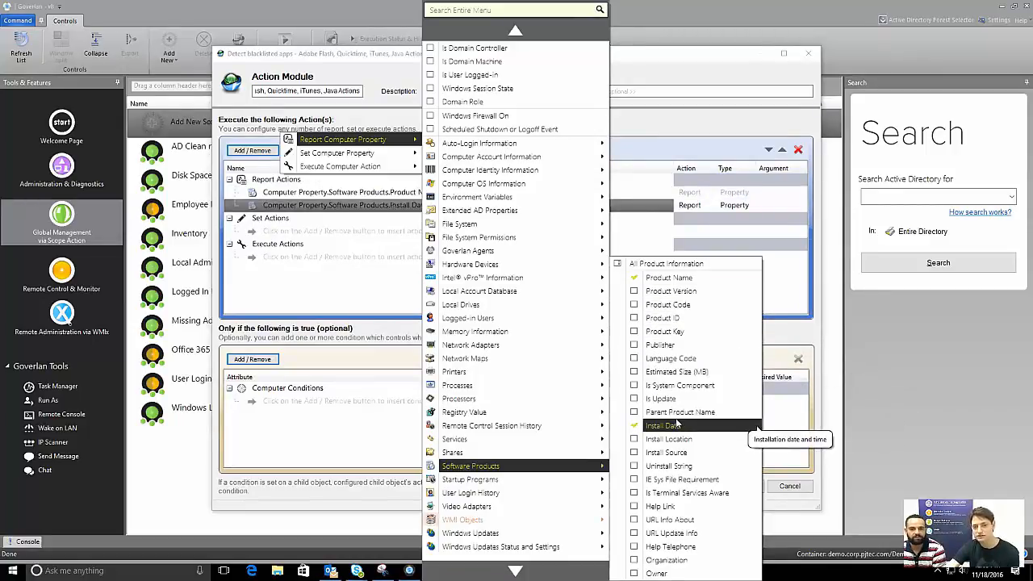
click(289, 337)
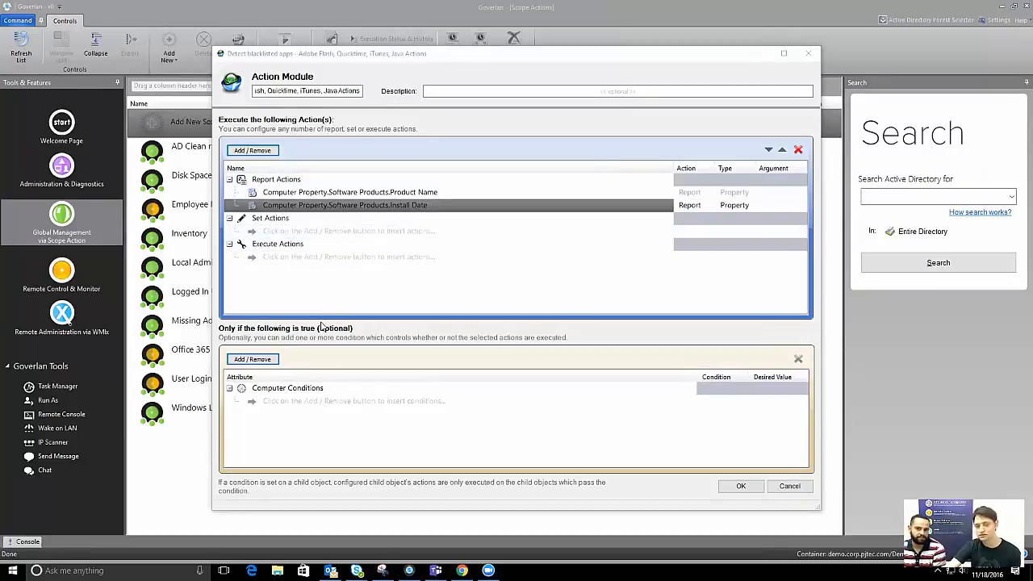
Add a Software Products Product Name condition using Contains One or More (comma separated)
click(256, 359)
mouse_move(342, 358)
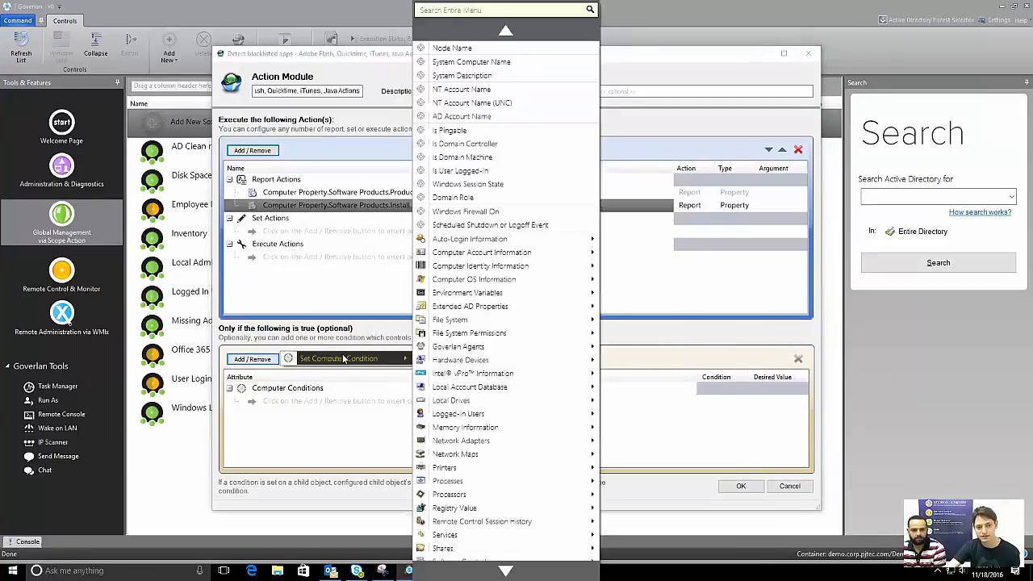
scroll(487, 551, down, 2)
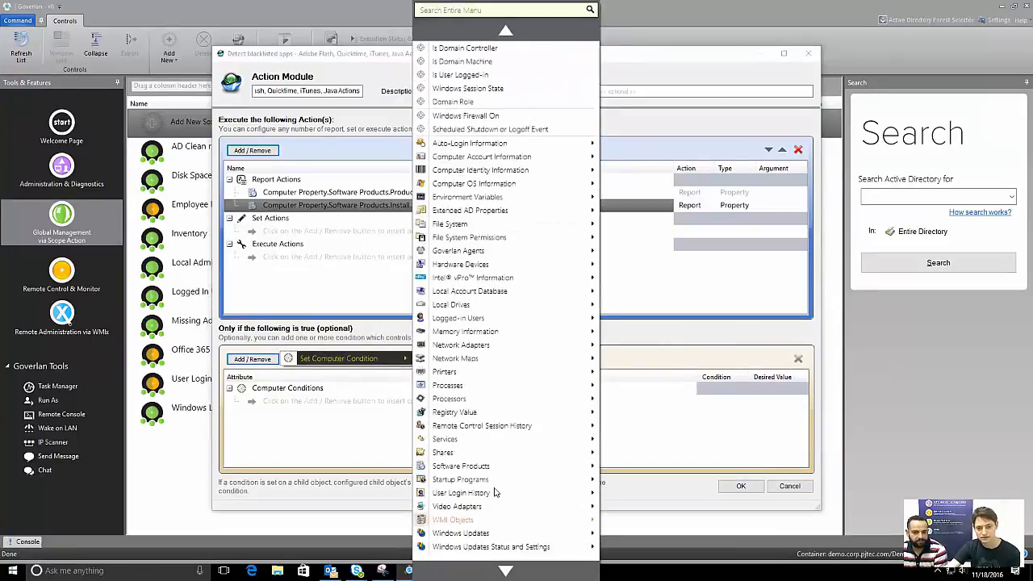
mouse_move(496, 467)
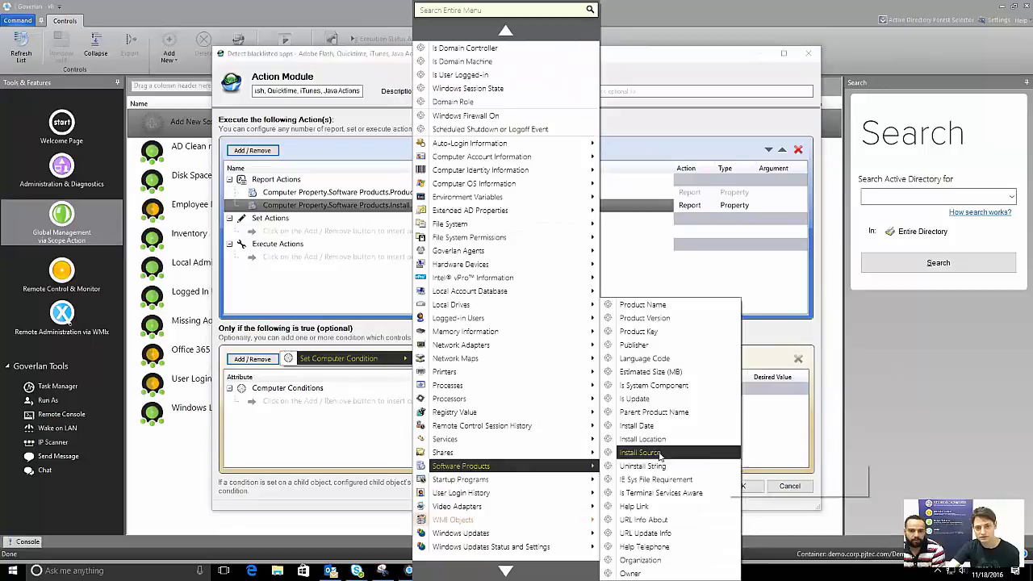
click(643, 305)
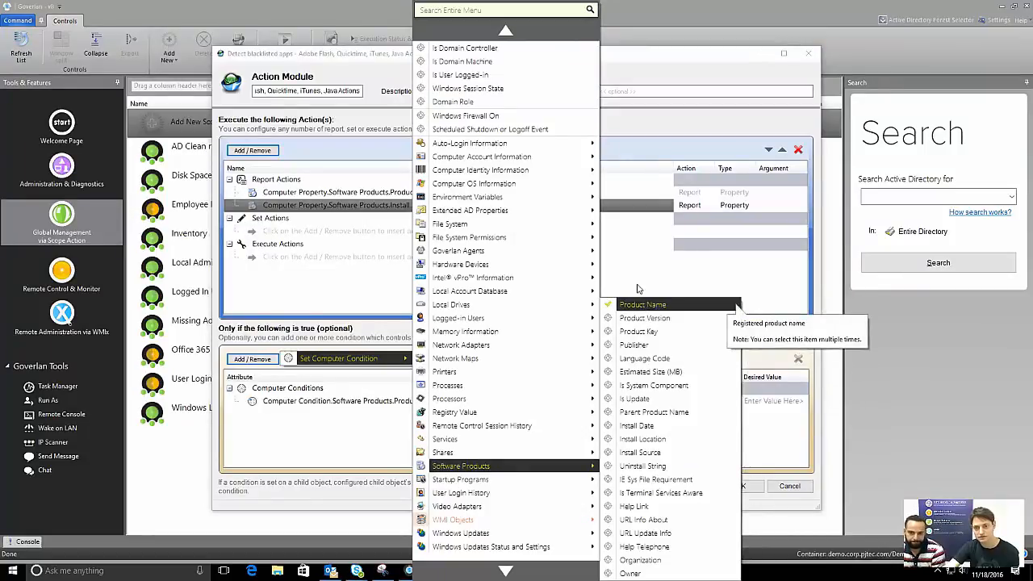
click(664, 403)
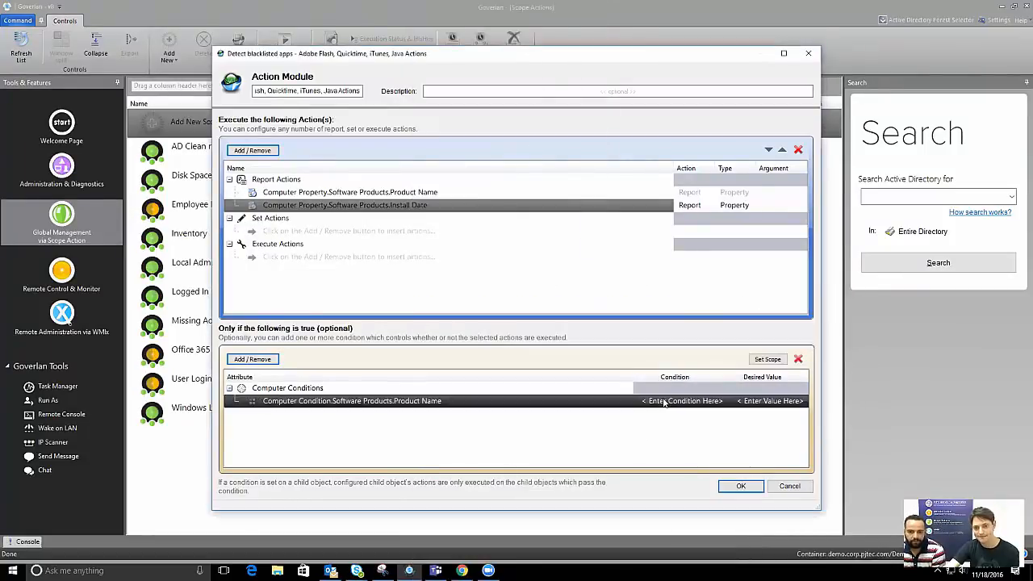
click(664, 401)
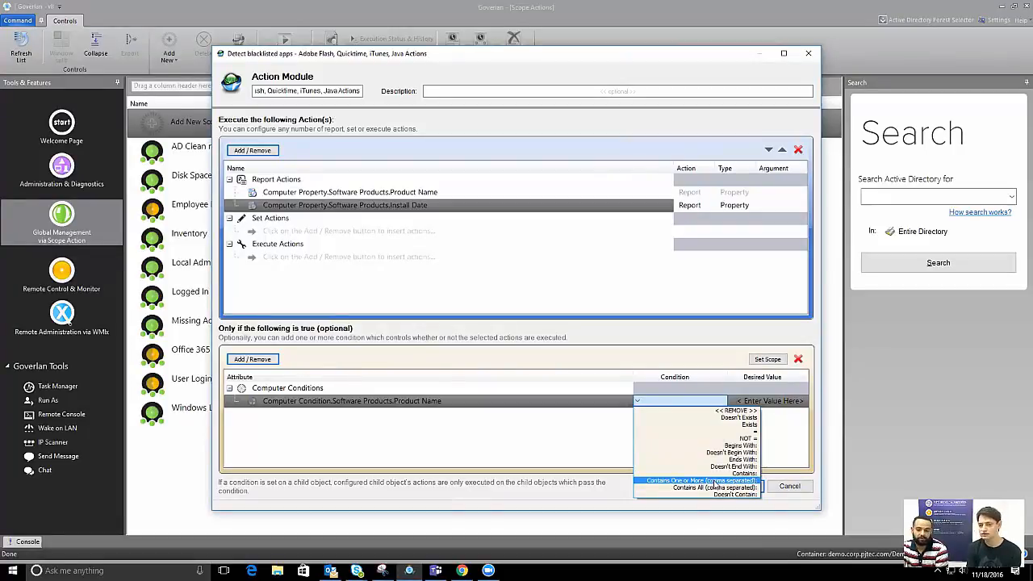
click(715, 483)
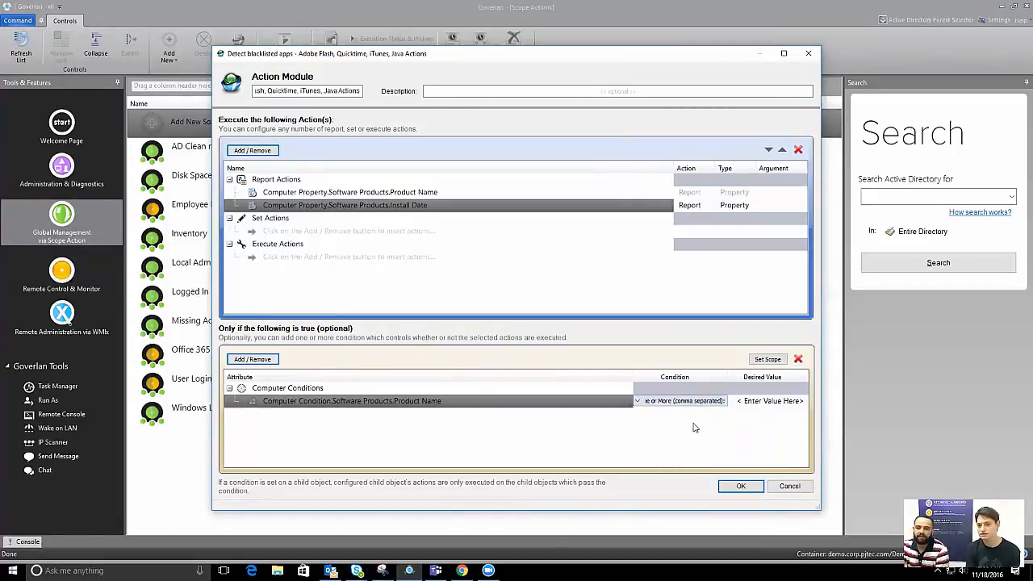
click(772, 401)
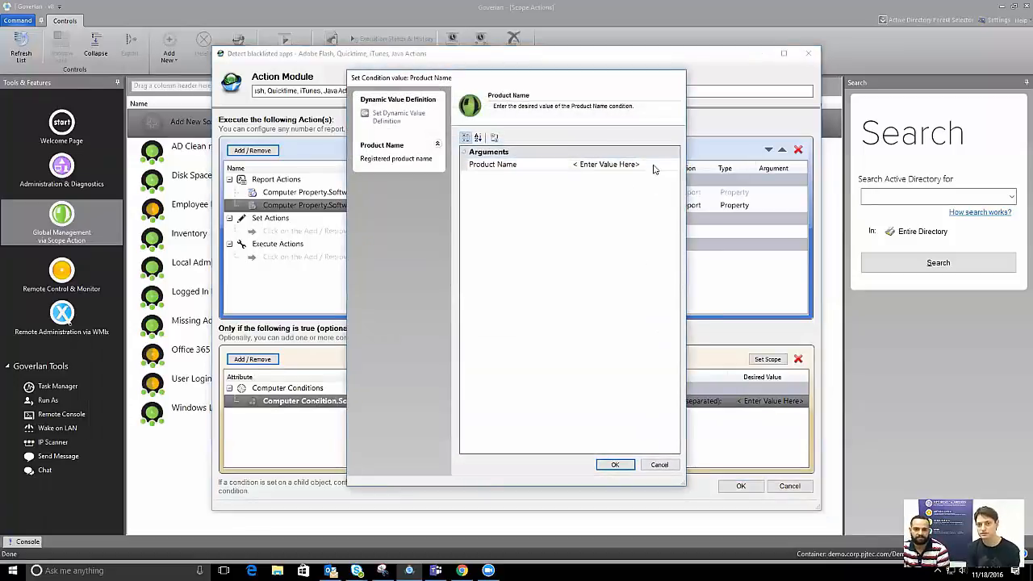
Enter 'Adobe Flash, itunes, quicktime, java' as the Product Name condition value
click(516, 165)
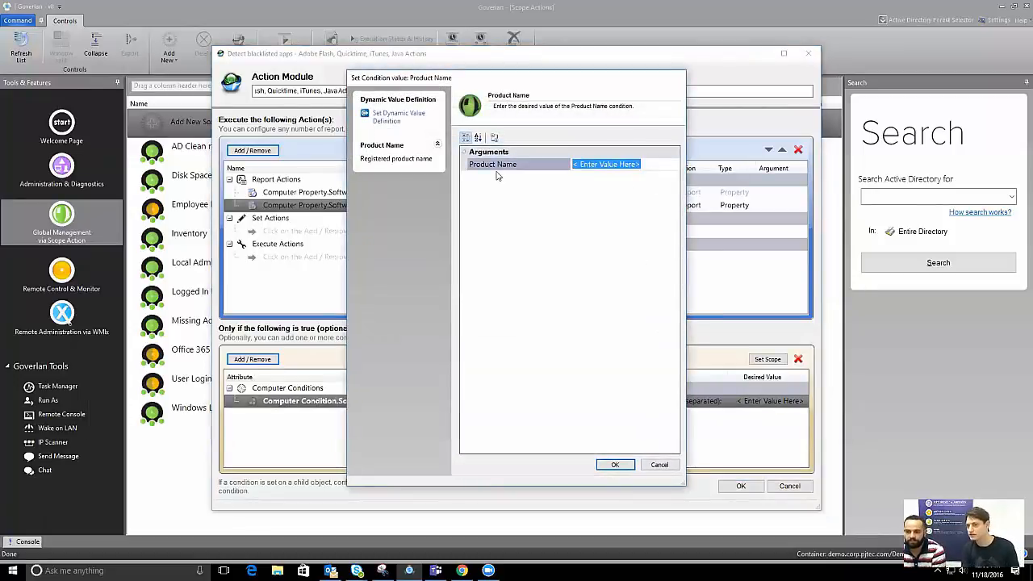
text(Adobe Flash, itunes,)
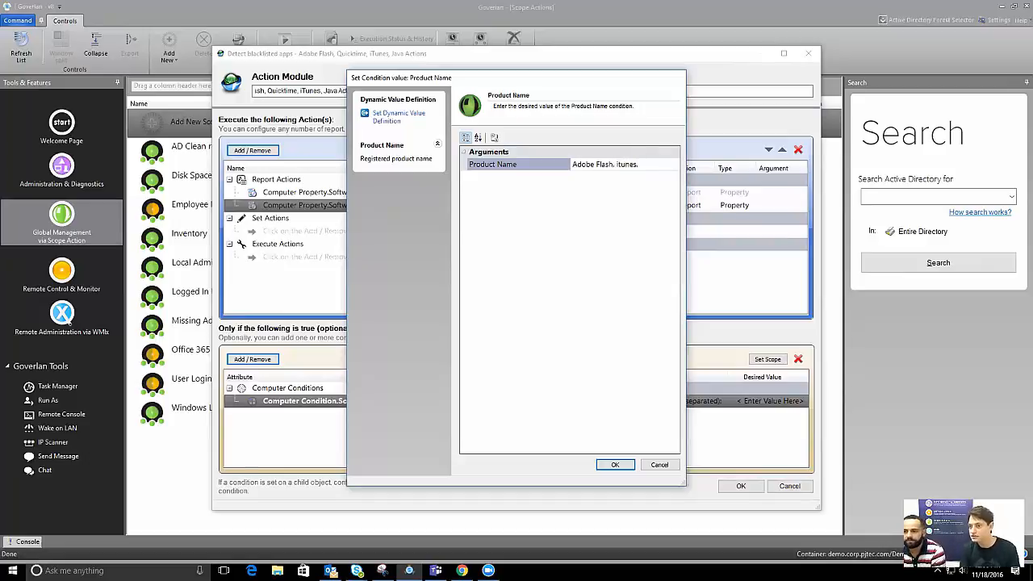
text(quicktime,)
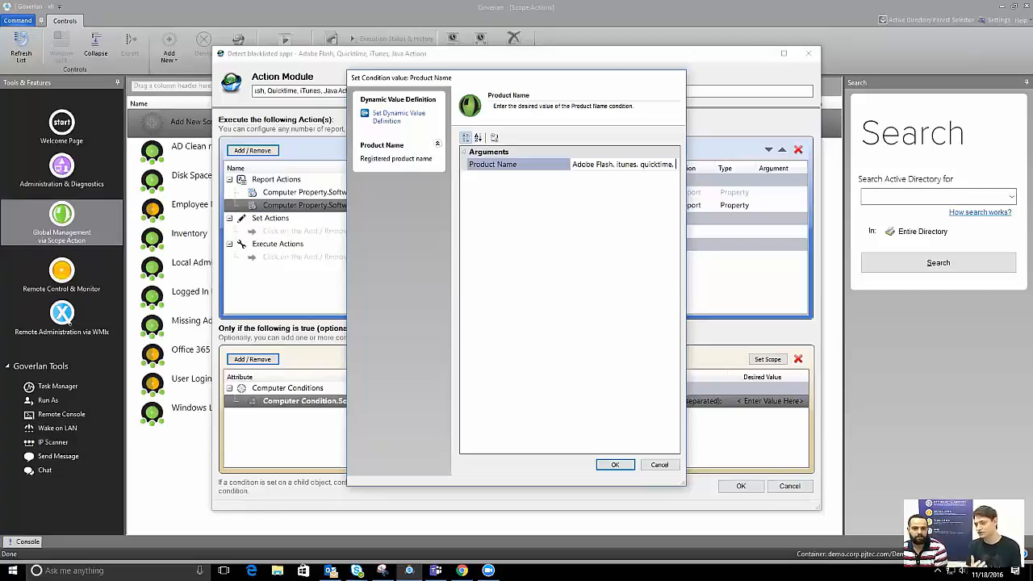
text(java)
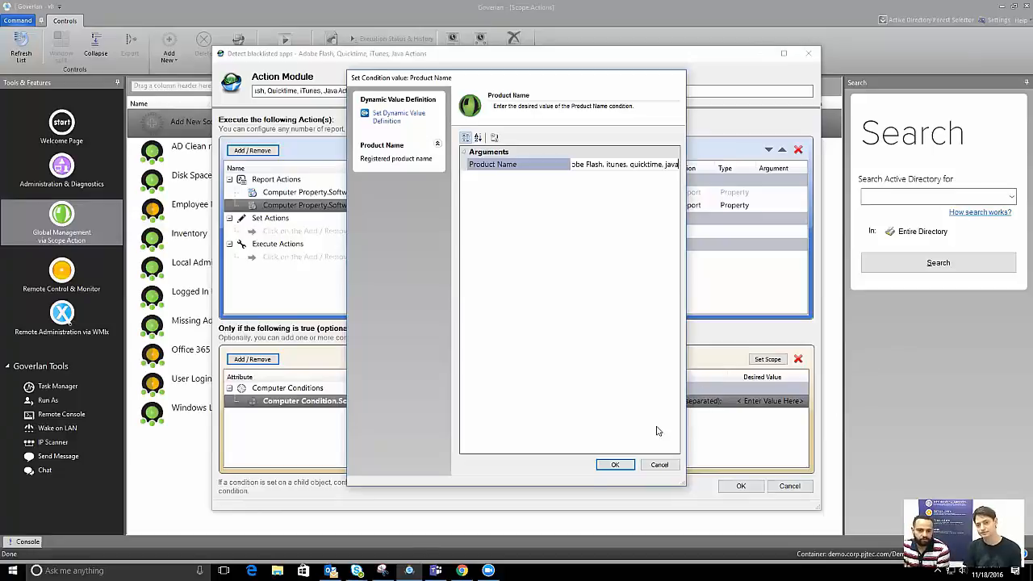
click(607, 465)
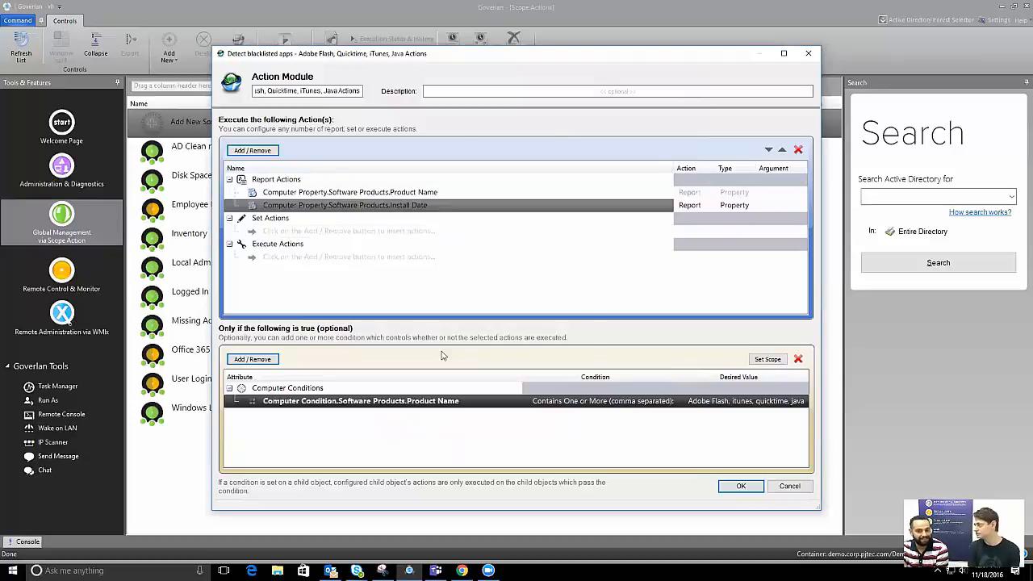
Review the Product Name and Install Date report actions and the Product Name condition
click(525, 192)
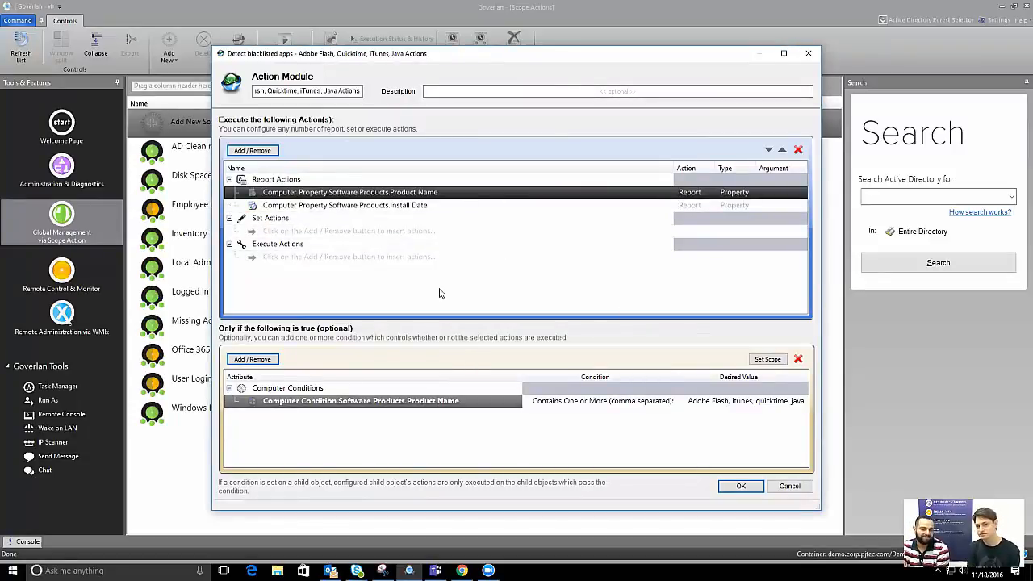
click(373, 206)
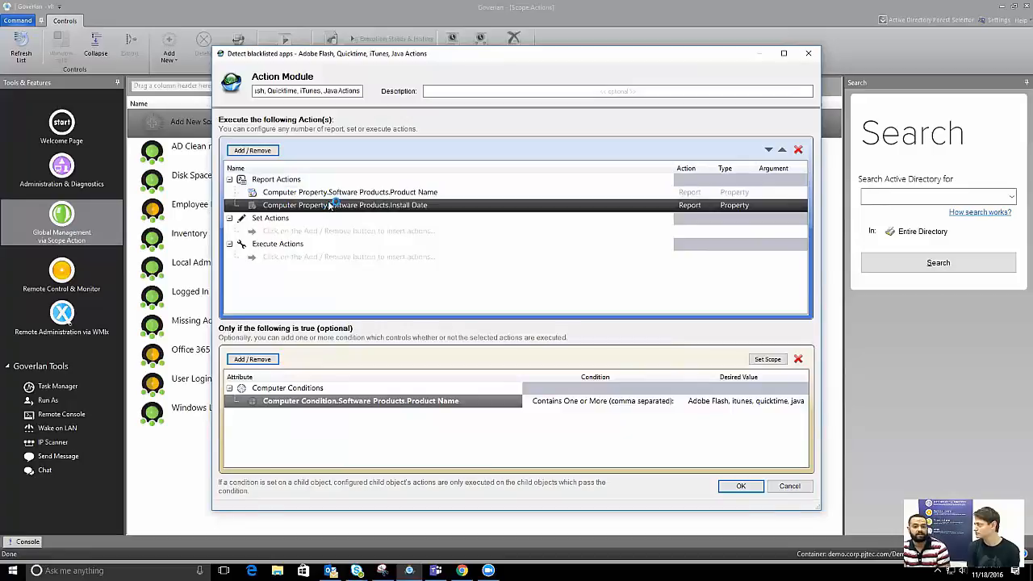
click(476, 401)
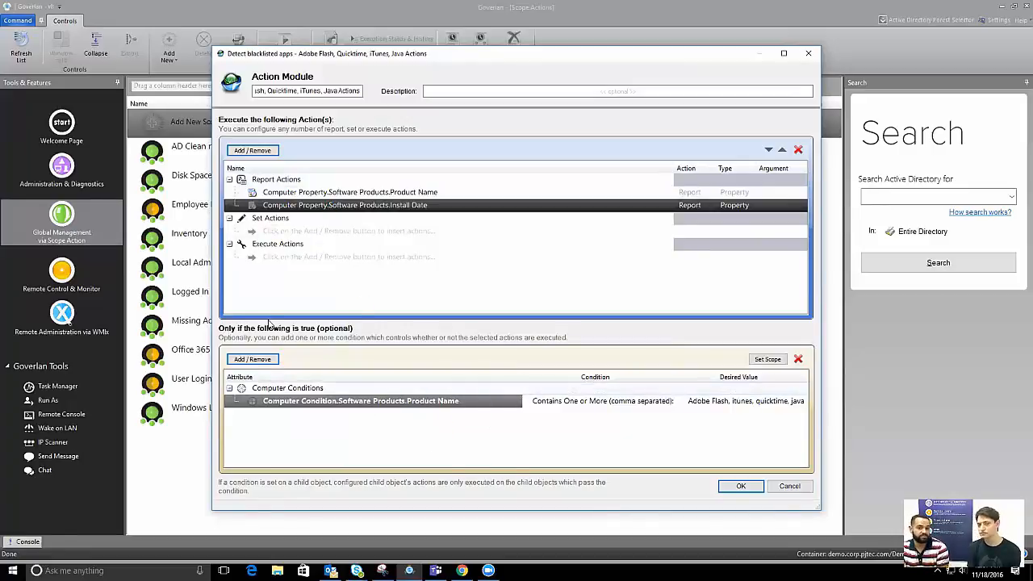
click(242, 242)
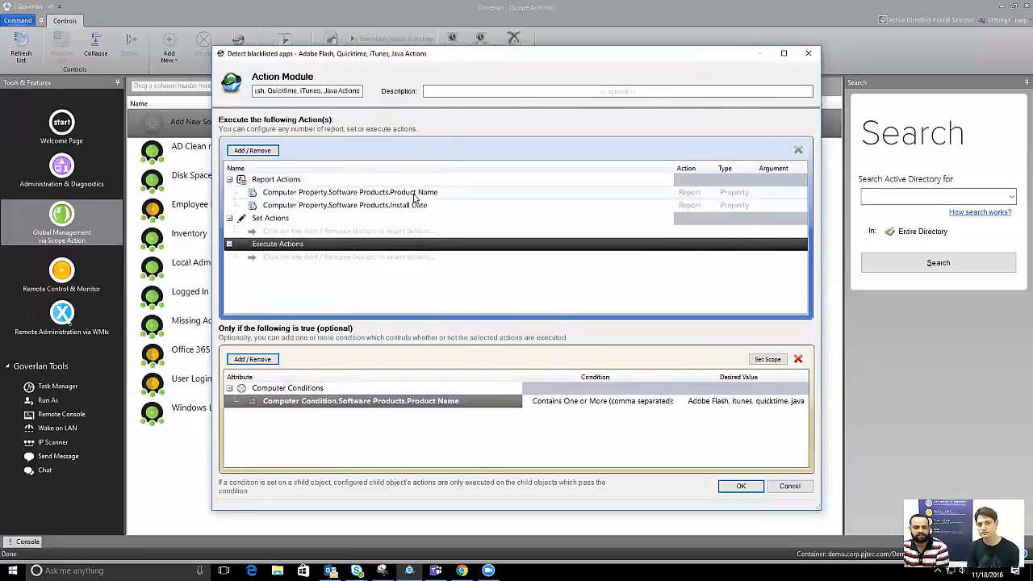
click(370, 194)
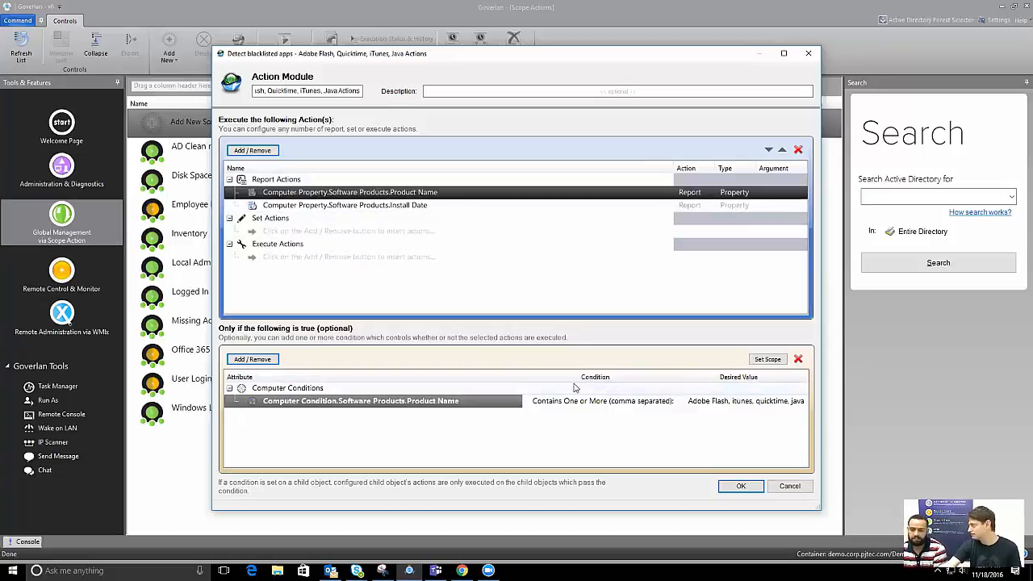
Save the action module, set the report format to HTML - Data sheet, and run it now
click(737, 487)
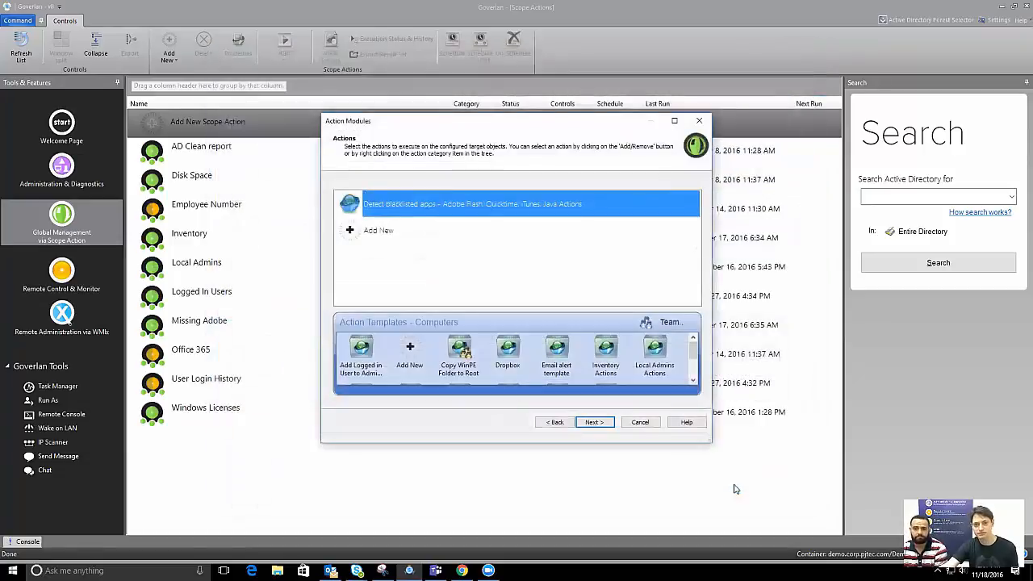
click(594, 422)
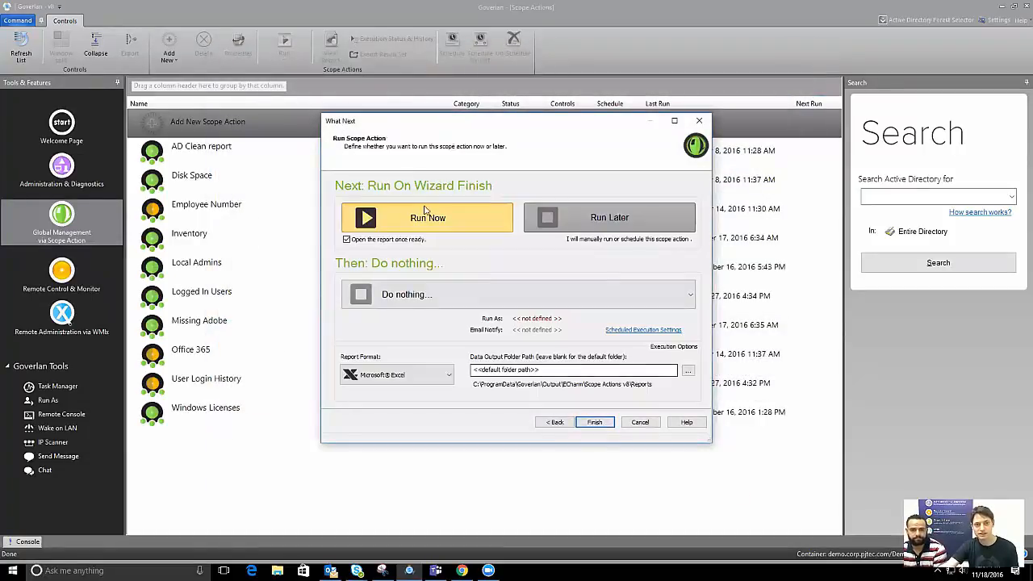
click(395, 374)
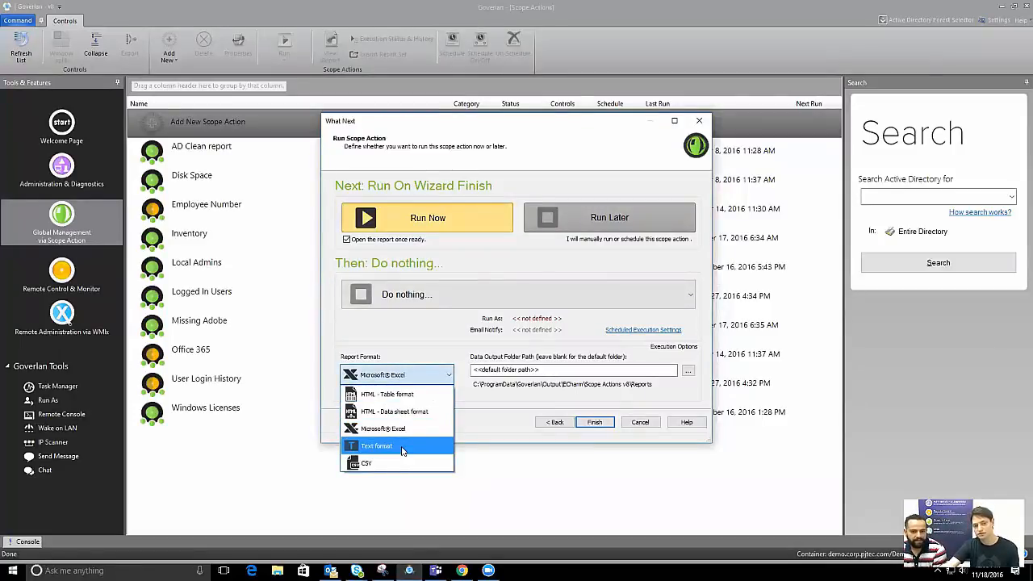
click(404, 411)
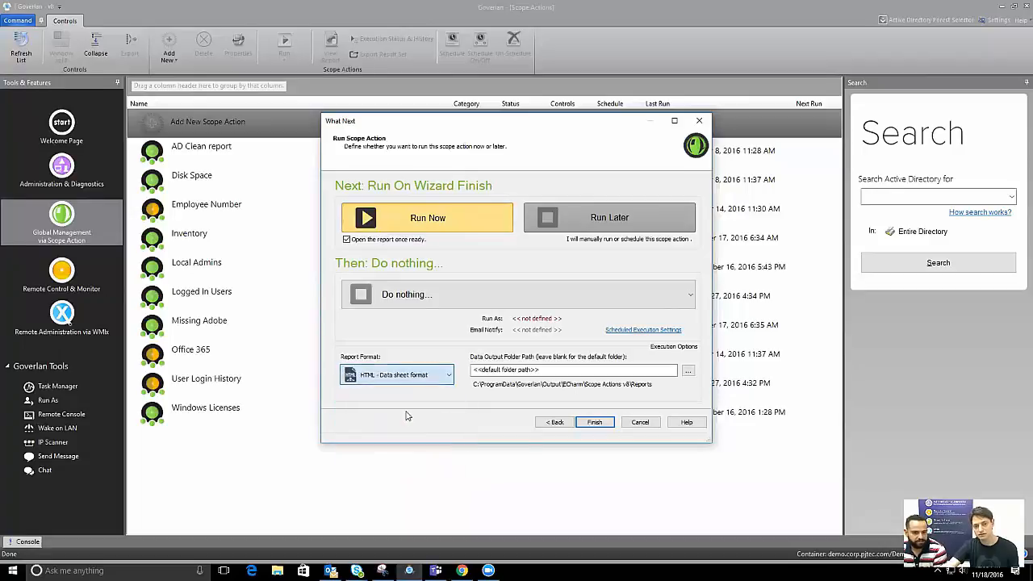
click(593, 421)
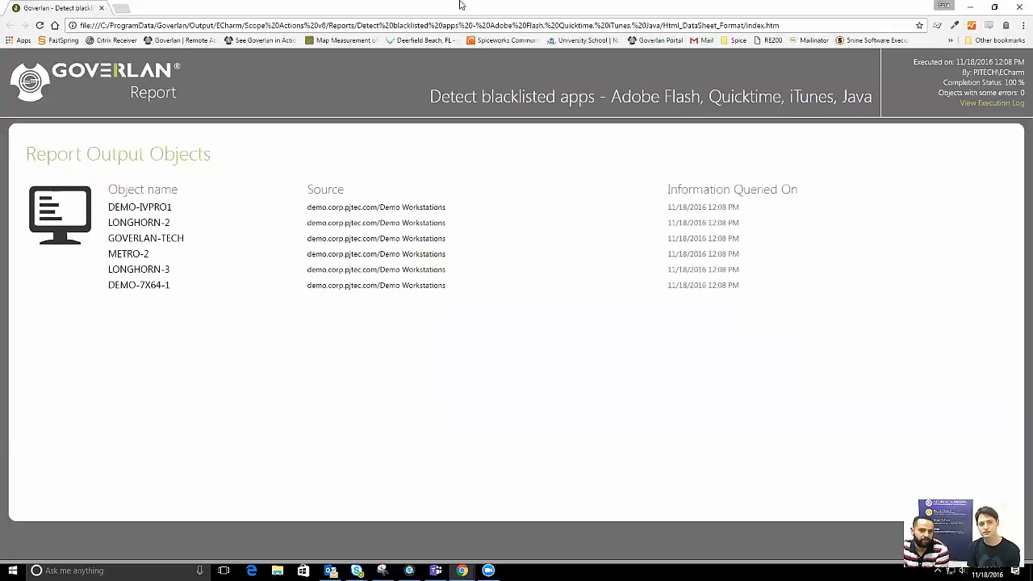
click(152, 206)
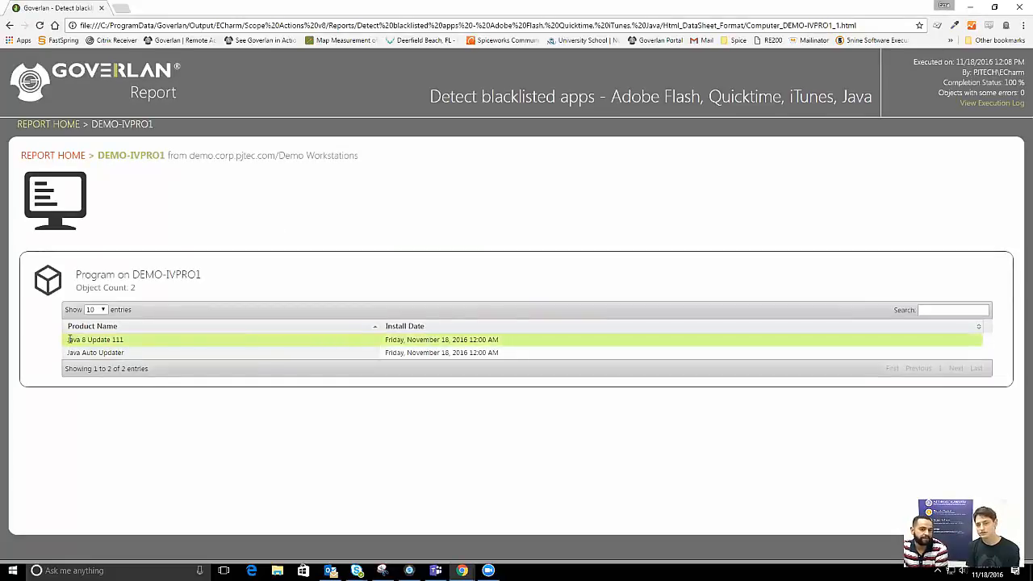
drag(69, 339, 118, 351)
click(145, 353)
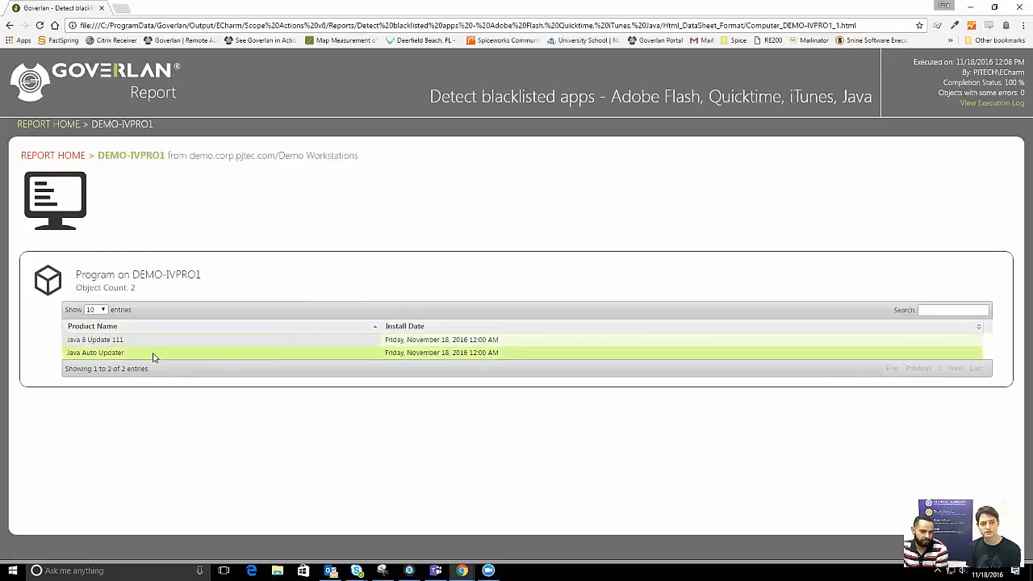
click(45, 158)
click(136, 226)
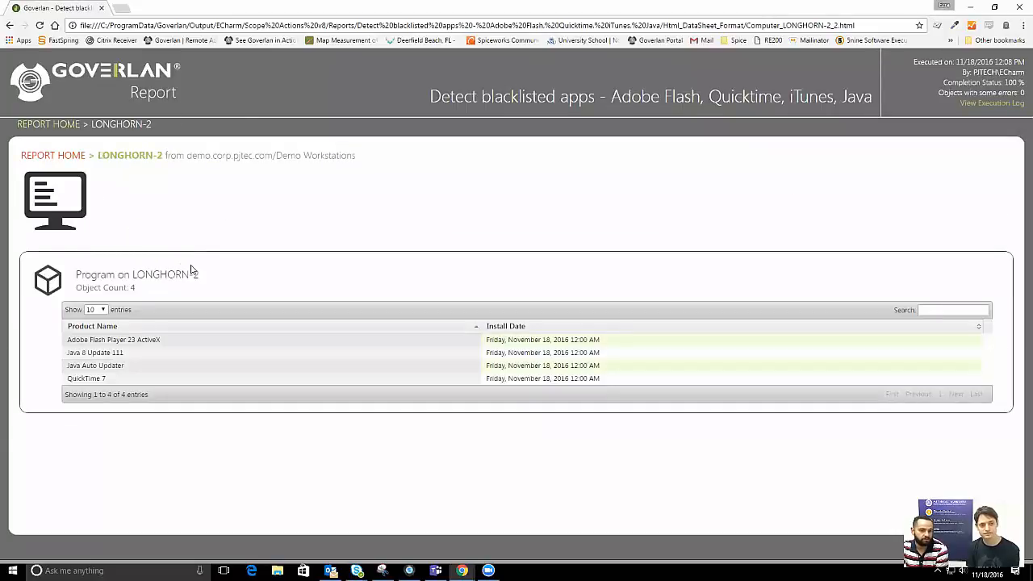
drag(123, 379, 70, 383)
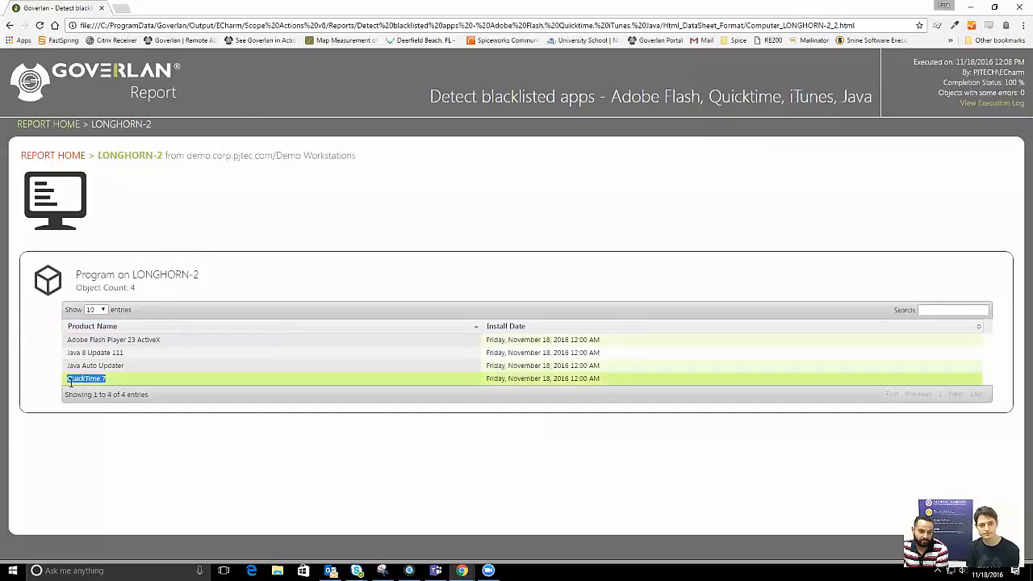
drag(71, 342, 92, 359)
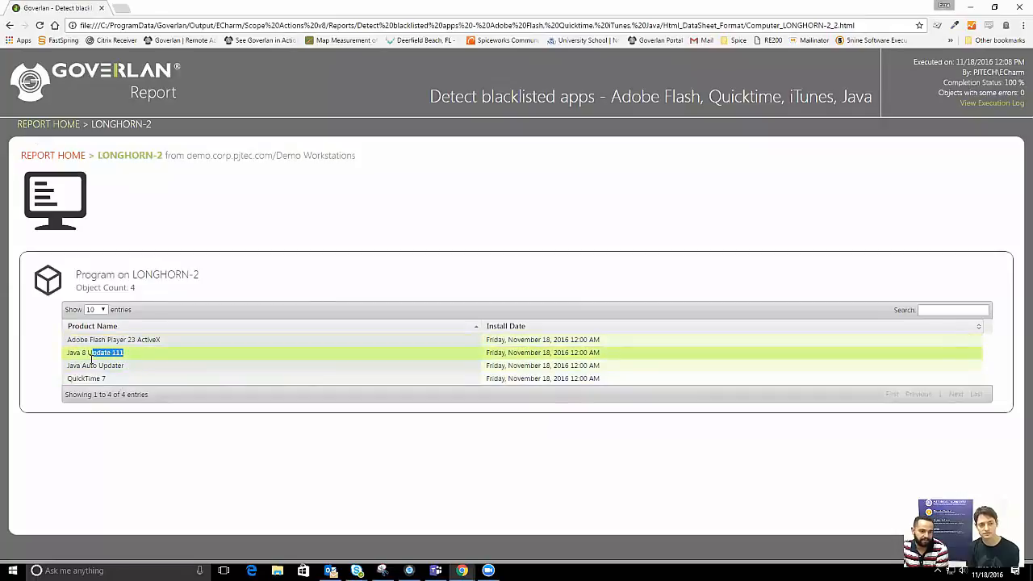
click(174, 220)
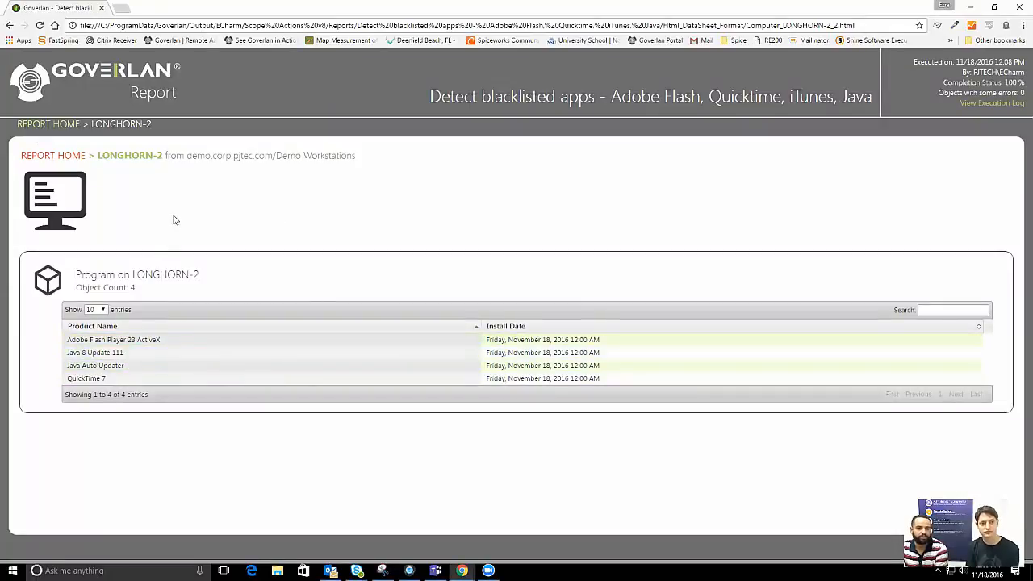
click(75, 155)
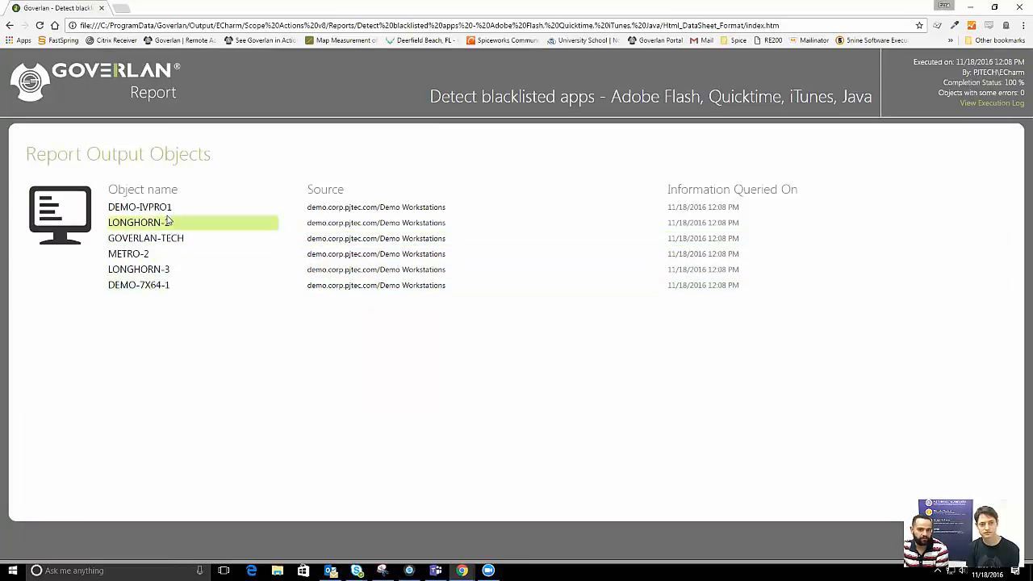
Reopen the blacklisted-apps report in HTML - Table format with all 22 entries shown
click(409, 570)
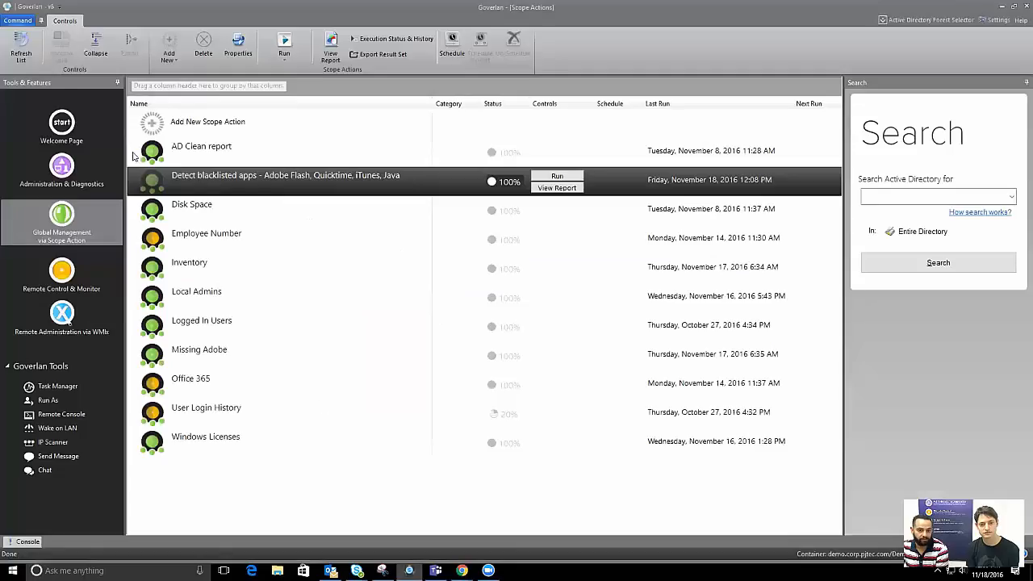
right_click(296, 183)
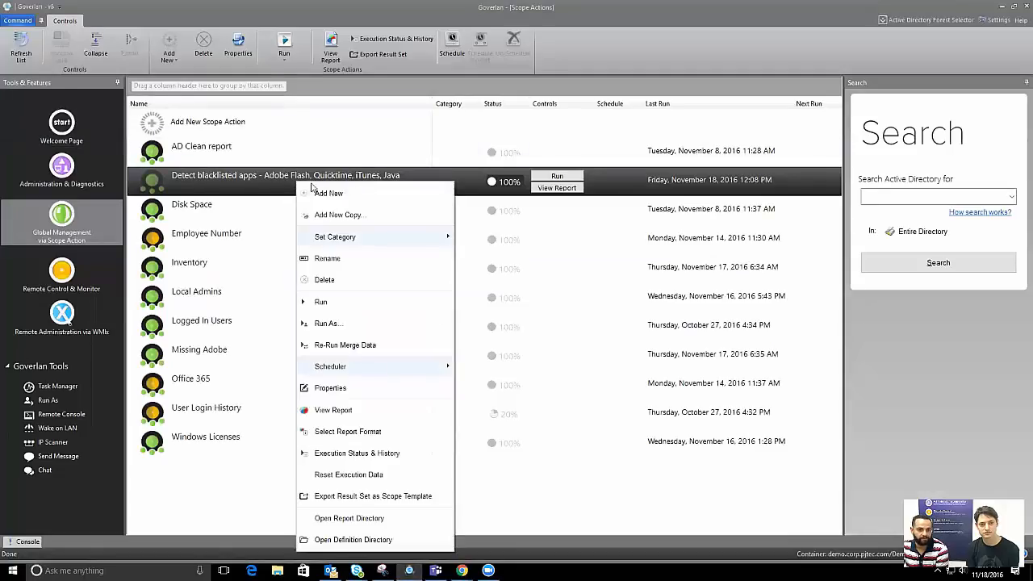
click(363, 431)
click(543, 263)
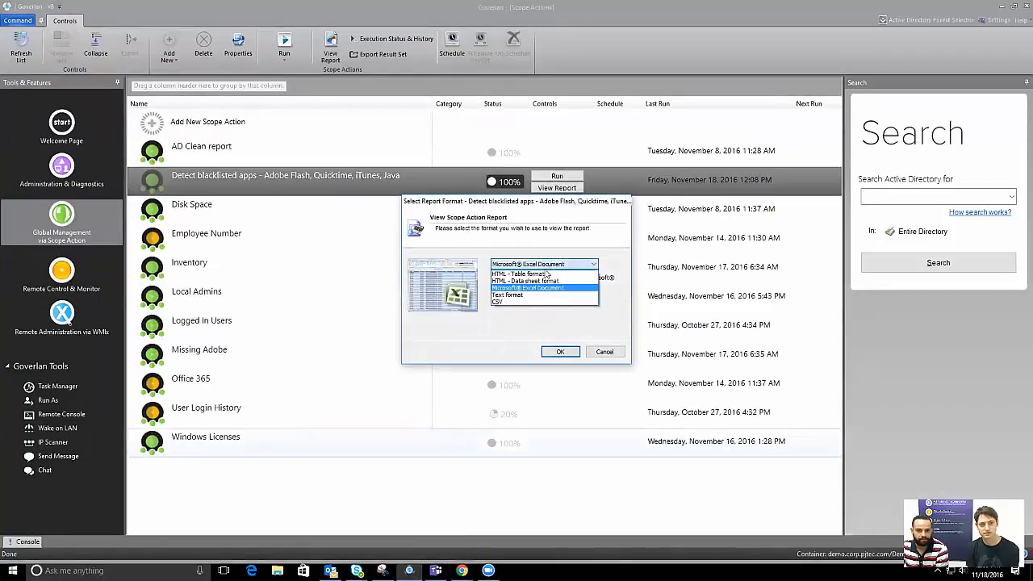
click(532, 277)
click(560, 352)
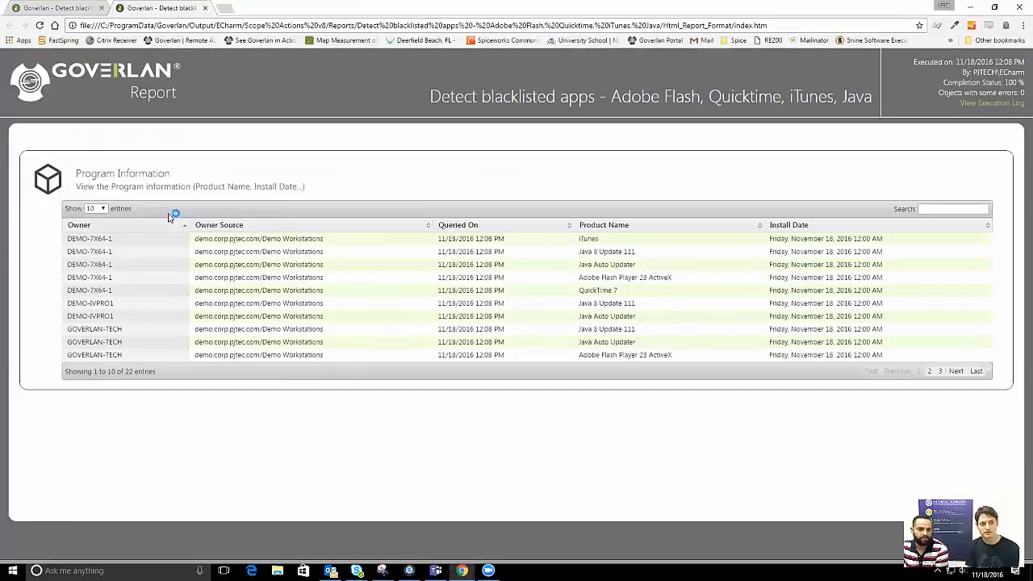
click(96, 208)
click(90, 255)
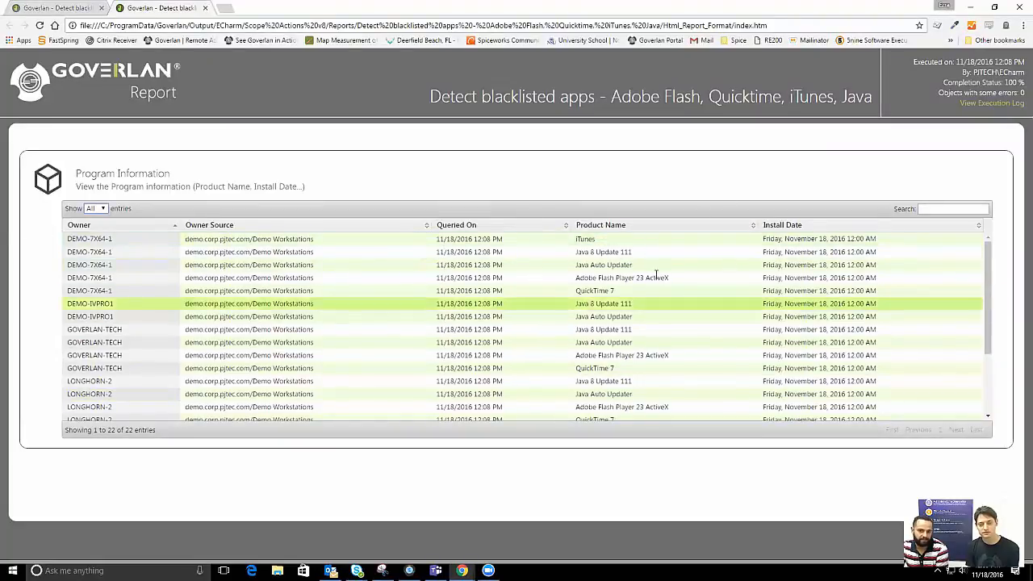
Sort the program table by Product Name, return to the computer list, and minimize the report
click(646, 225)
scroll(613, 338, down, 4)
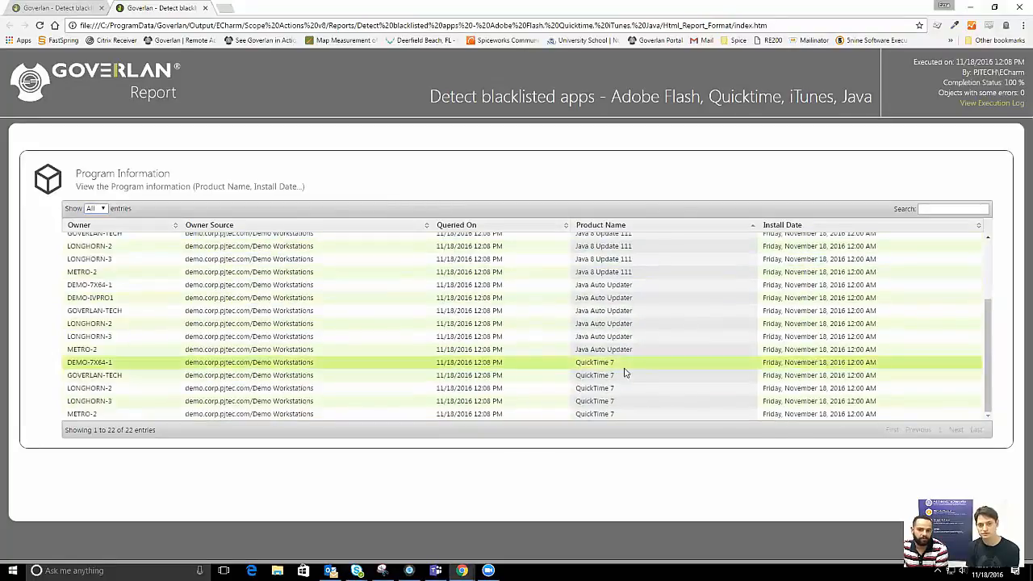
scroll(664, 337, up, 4)
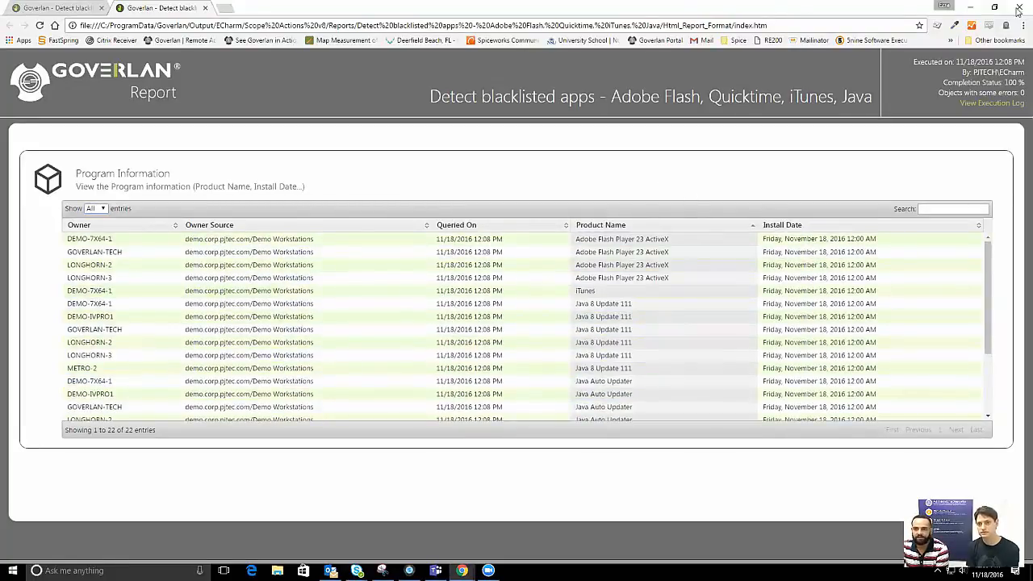
click(52, 8)
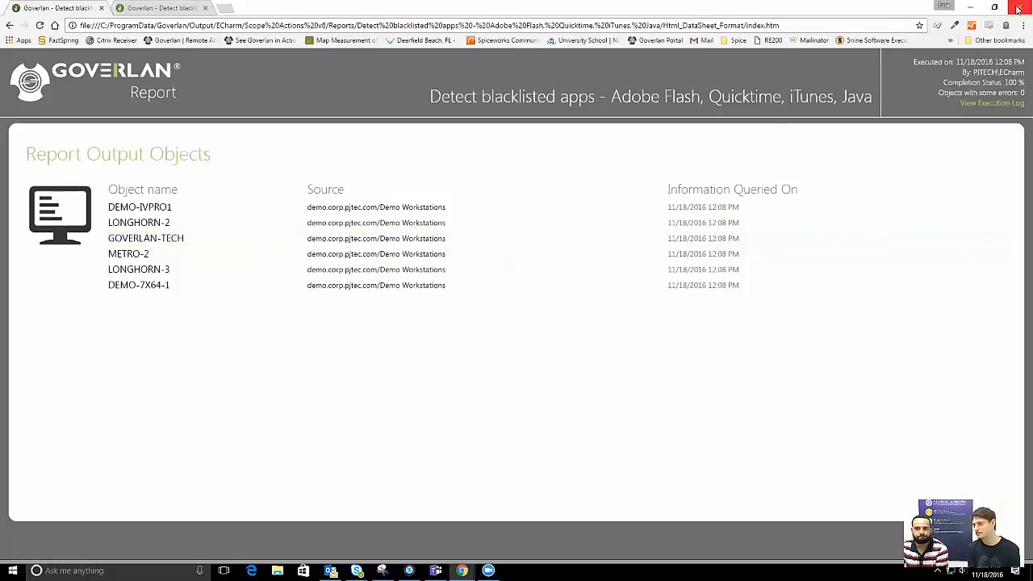
click(971, 7)
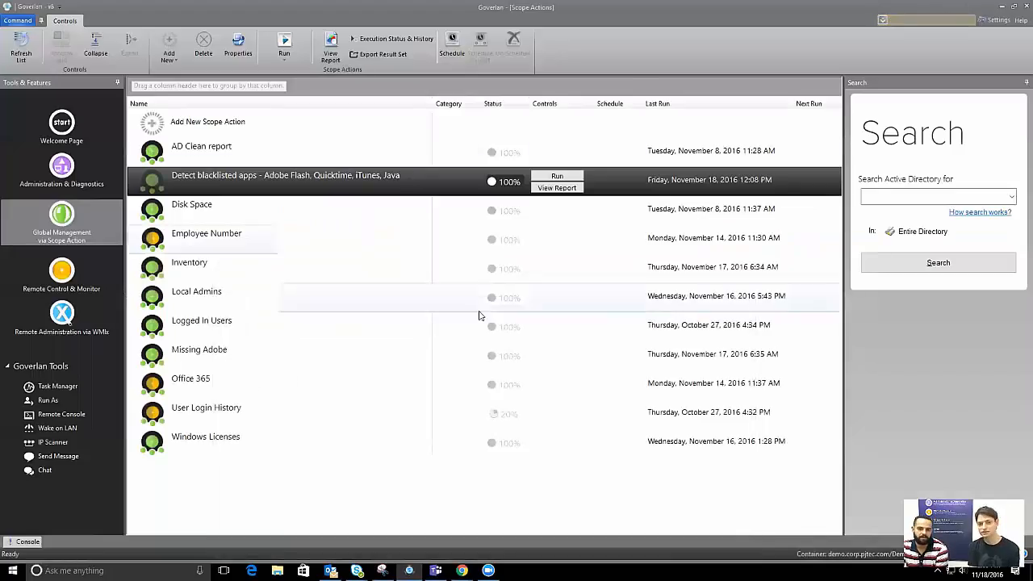
right_click(335, 177)
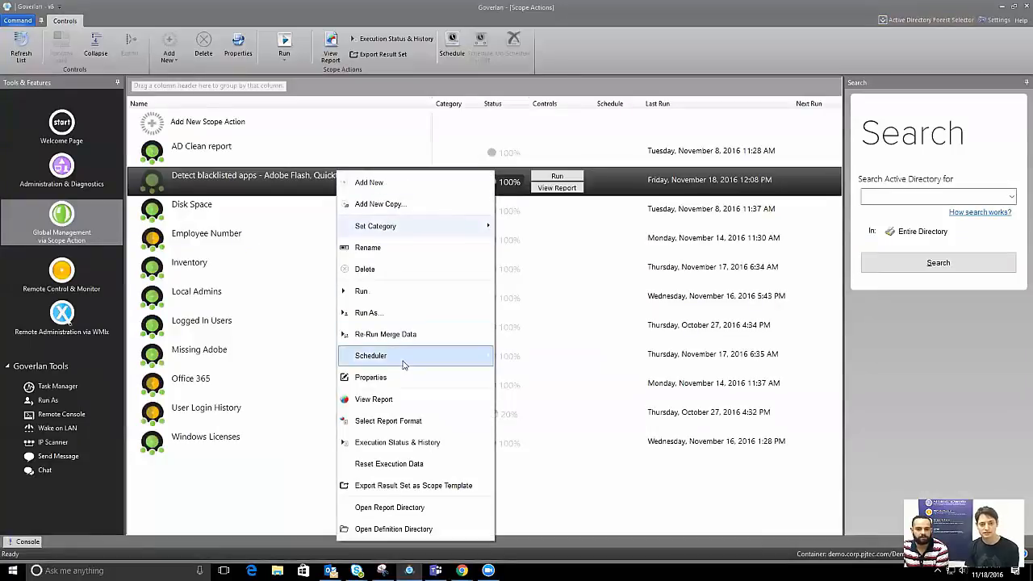
click(403, 420)
click(545, 265)
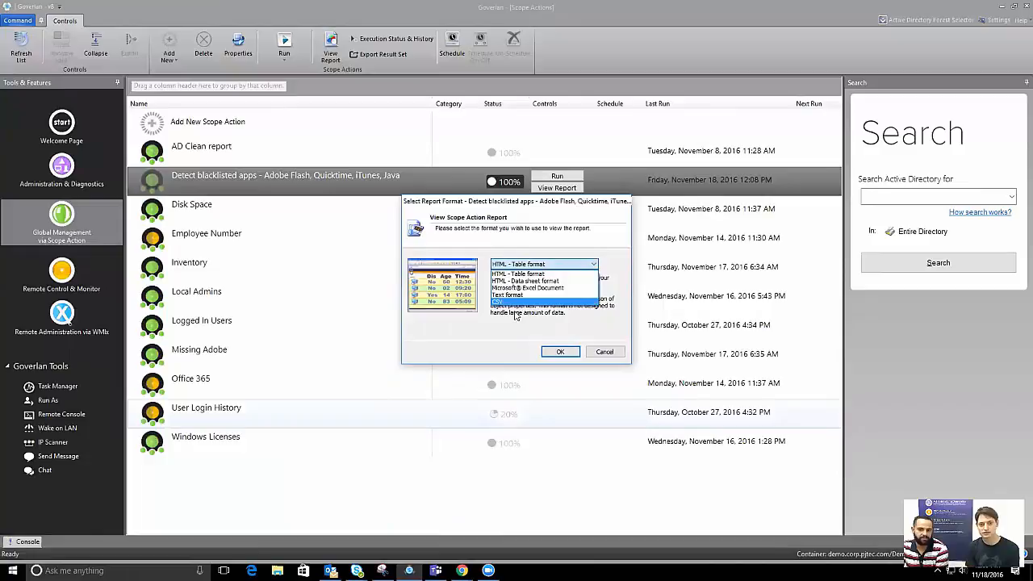
click(603, 353)
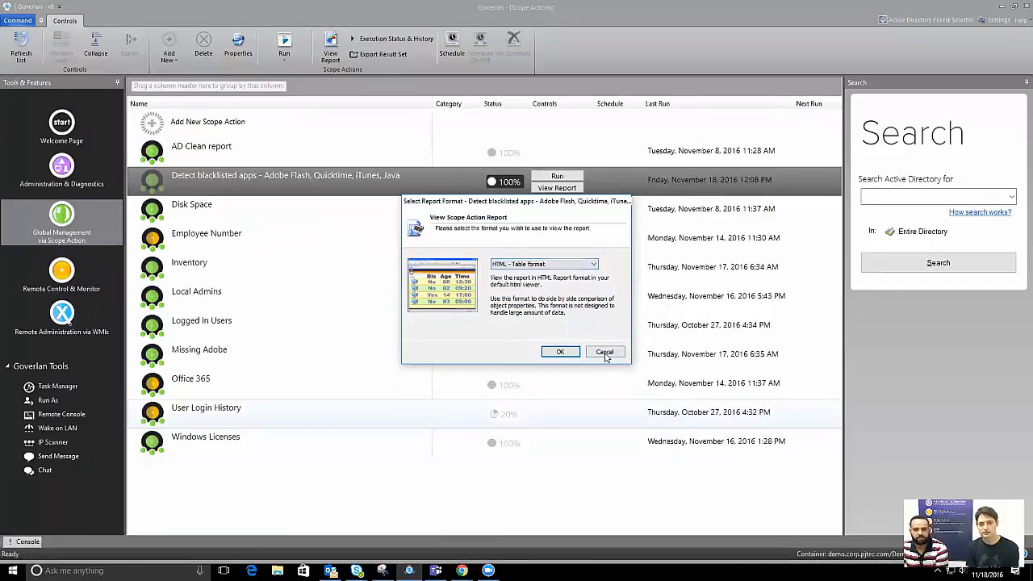
click(604, 352)
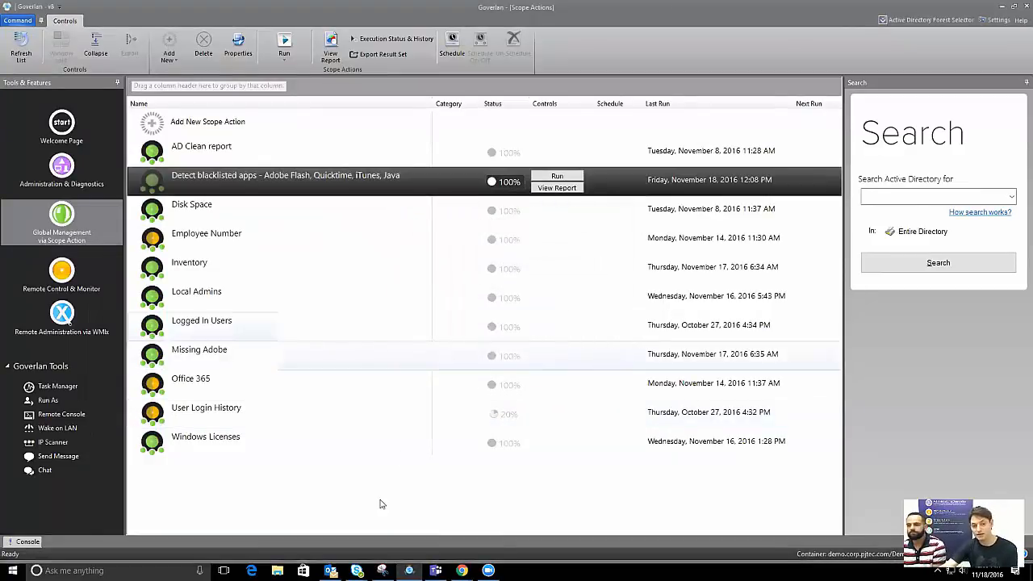
click(461, 570)
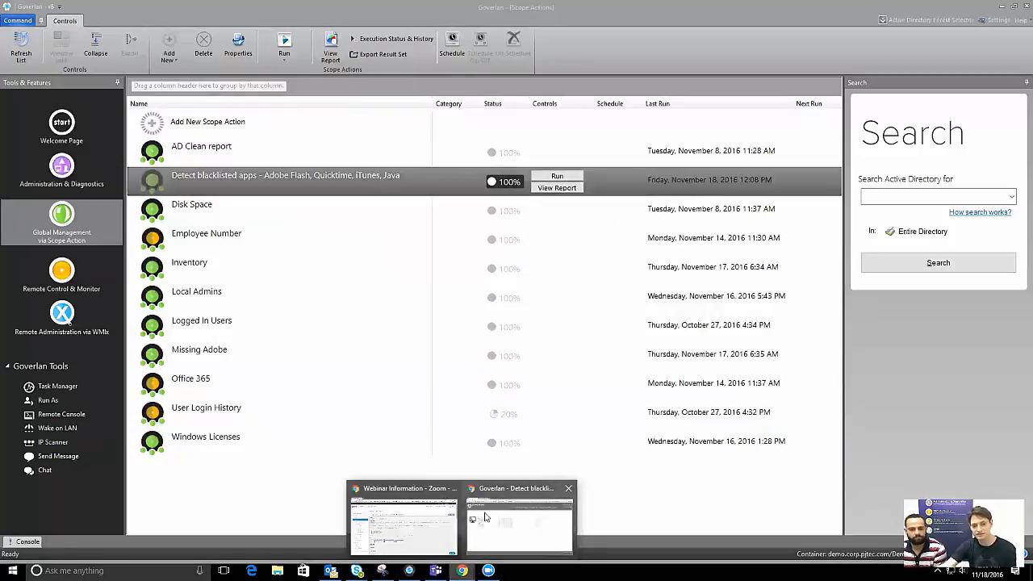
Scroll through the Chrome report's Program Information table of blacklisted apps per workstation, then minimize Chrome
click(481, 522)
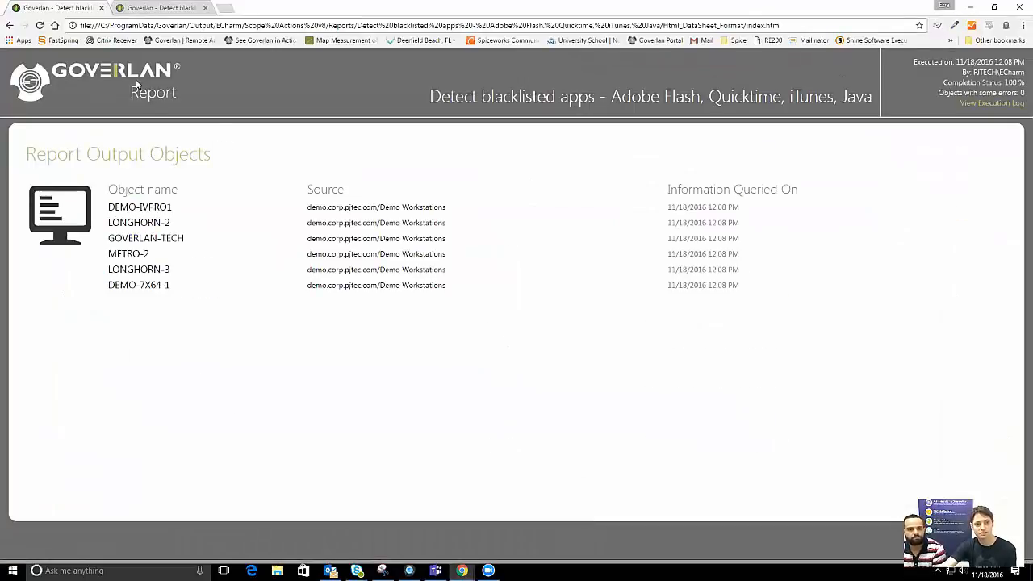
click(194, 7)
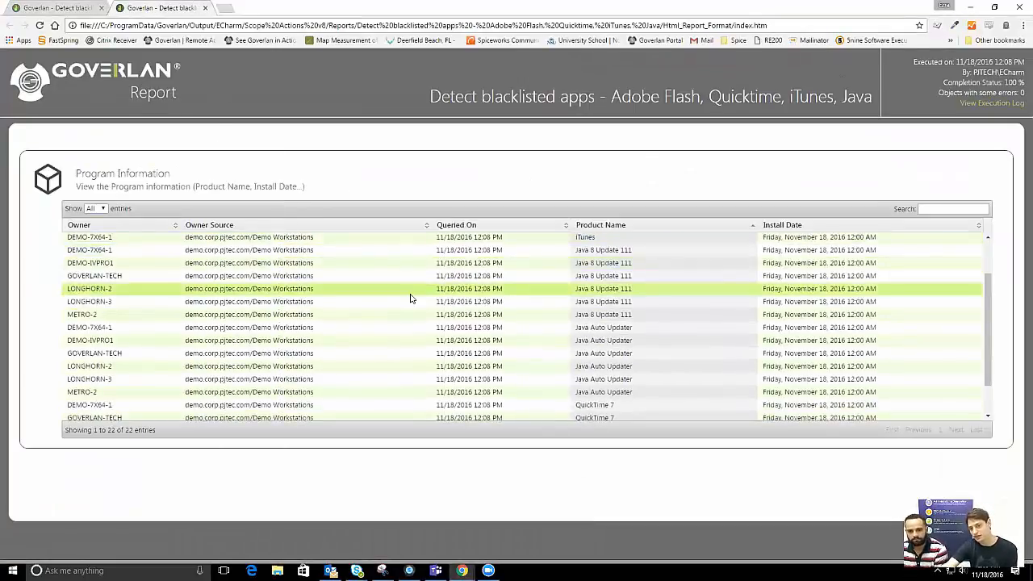
scroll(409, 295, down, 3)
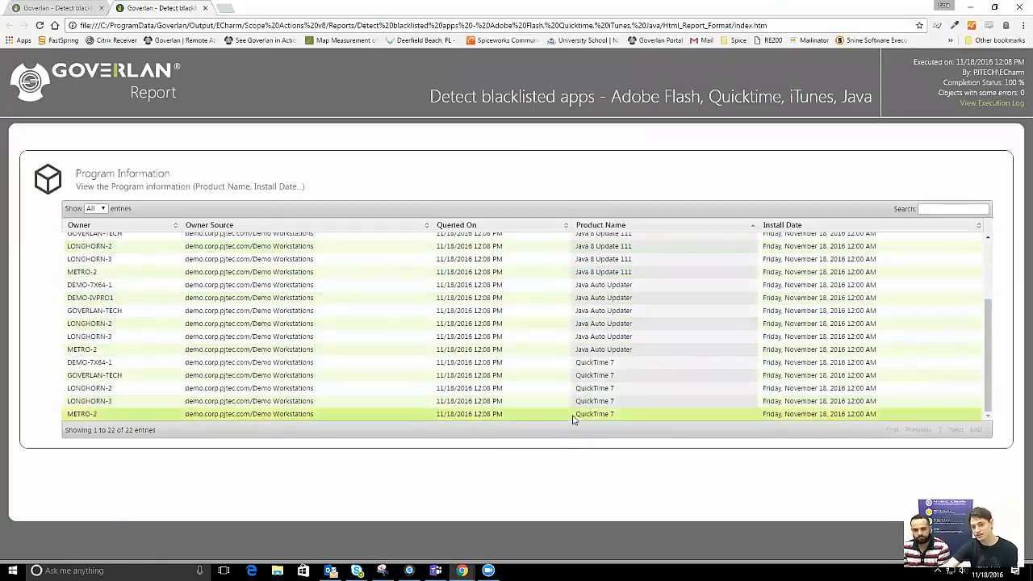
scroll(565, 345, up, 1)
scroll(564, 345, up, 2)
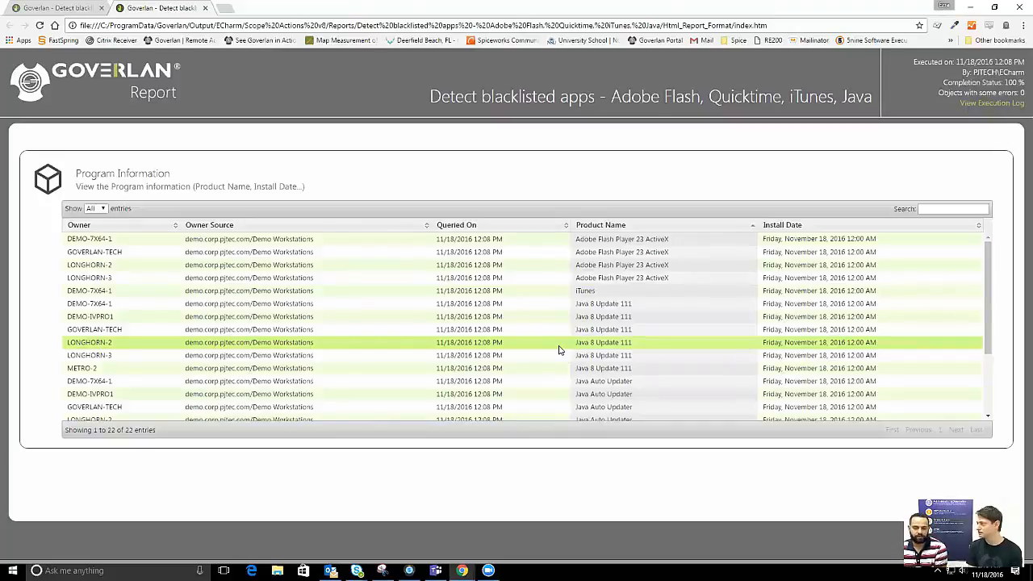
click(966, 8)
click(897, 195)
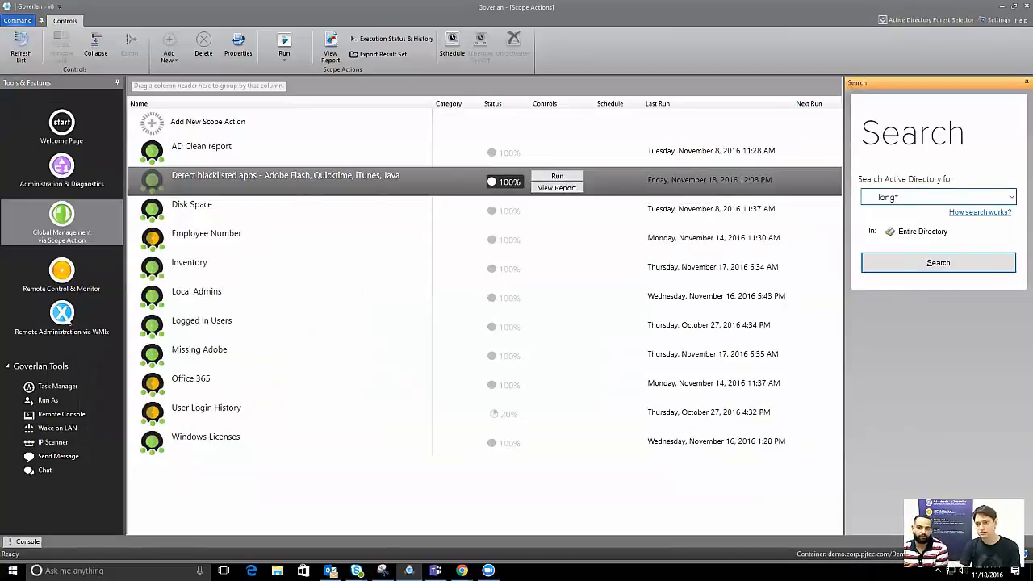
Search Active Directory for 'long' and open LONGHORN-3's Software Products list
text(long)
click(936, 259)
right_click(918, 337)
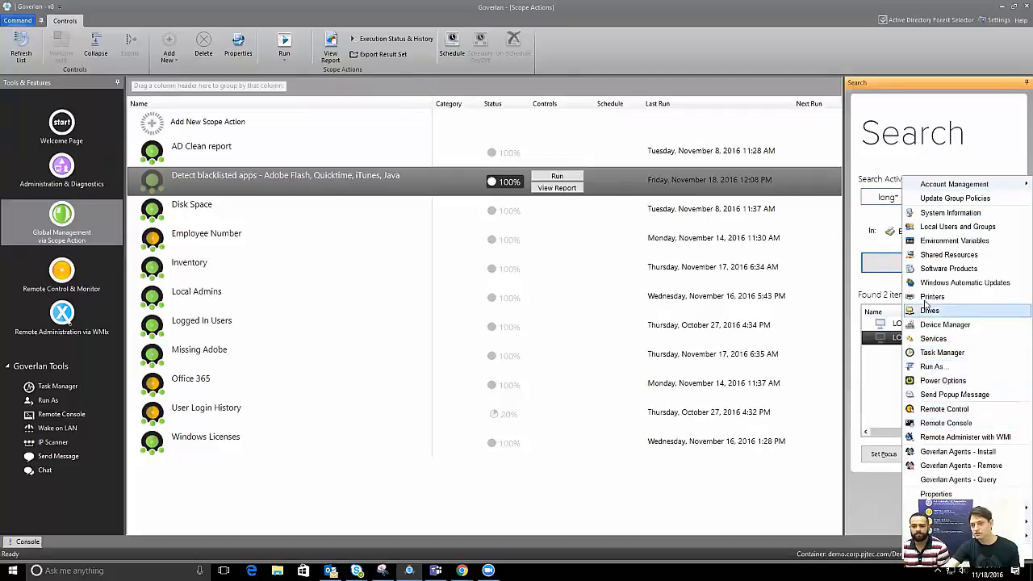
click(948, 268)
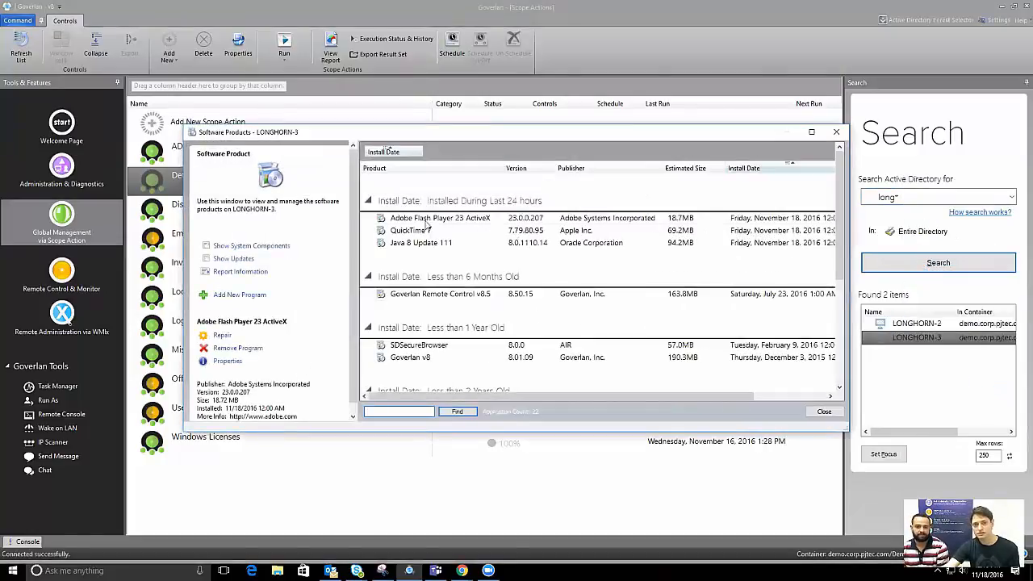
click(420, 220)
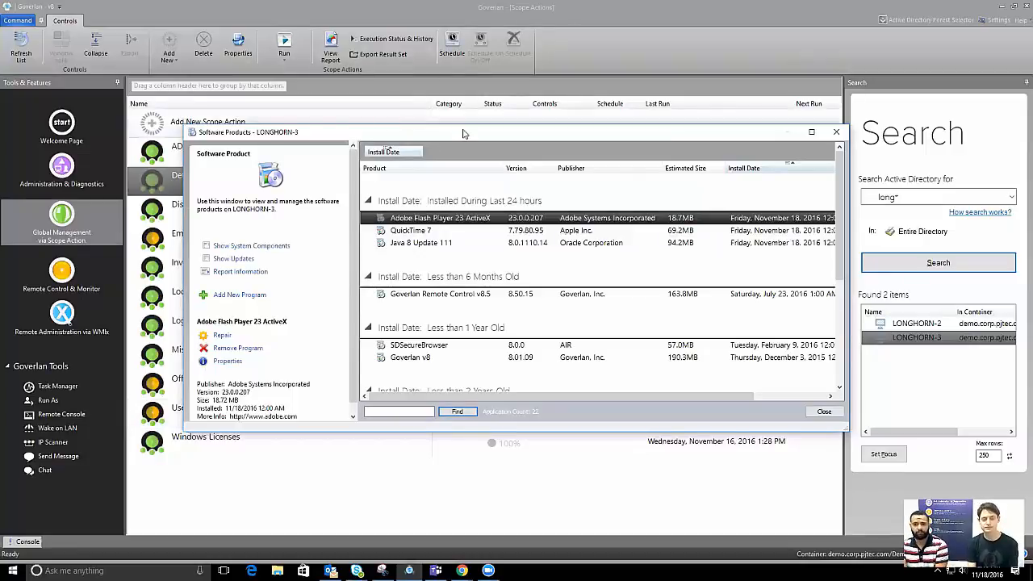
drag(463, 131, 453, 127)
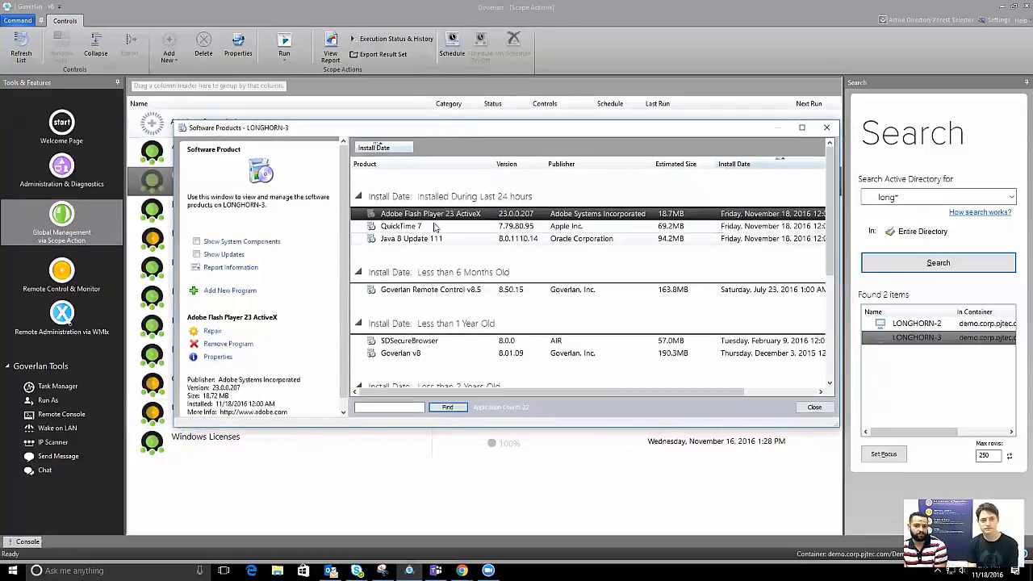
click(218, 356)
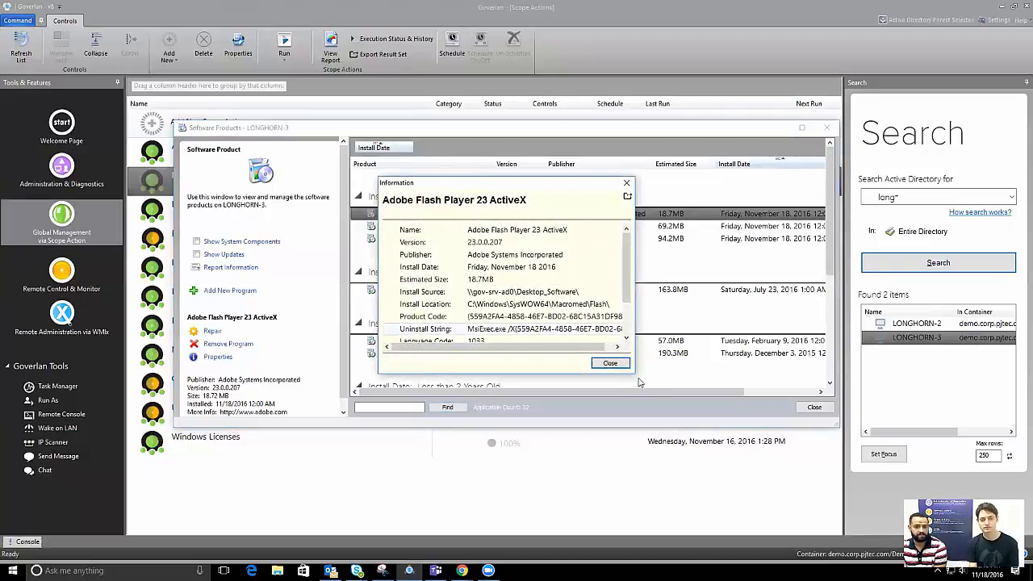
scroll(504, 266, down, 1)
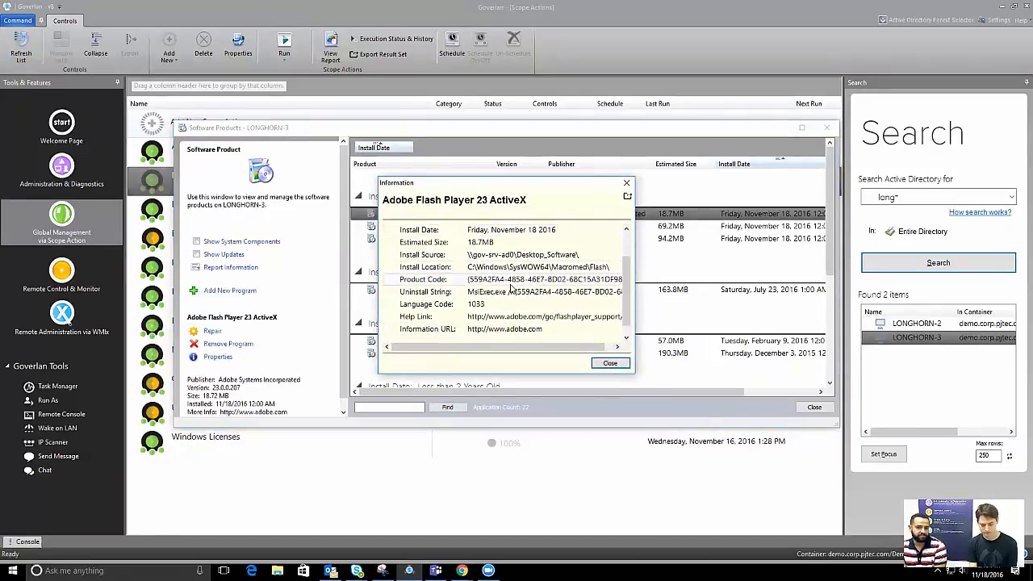
click(510, 284)
click(494, 292)
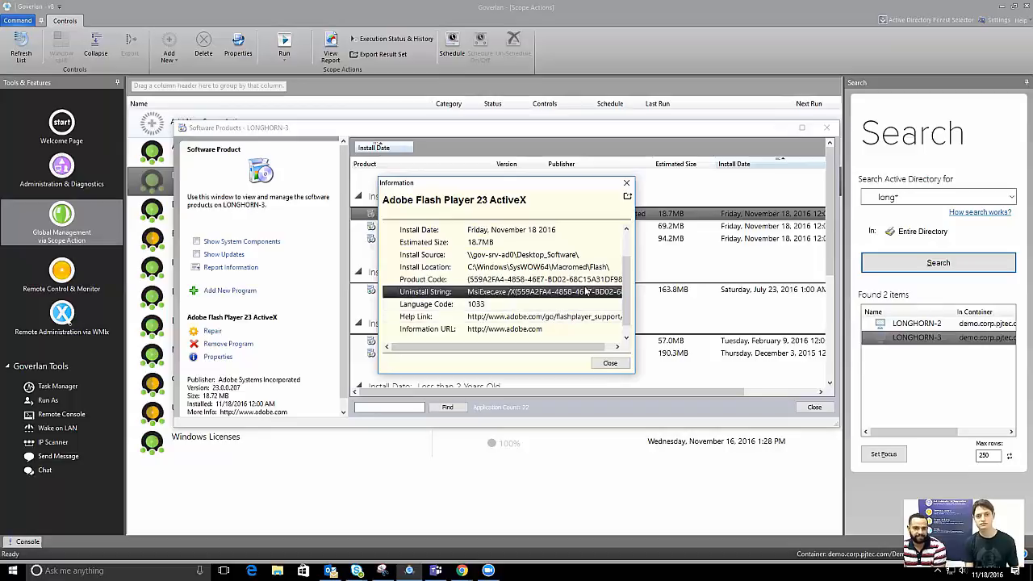
scroll(505, 272, down, 1)
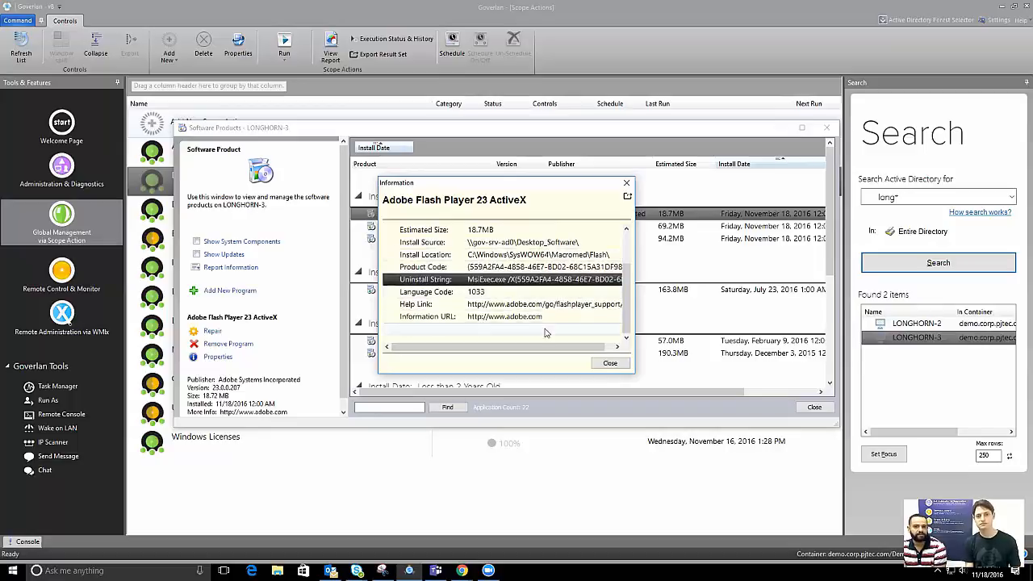
click(610, 362)
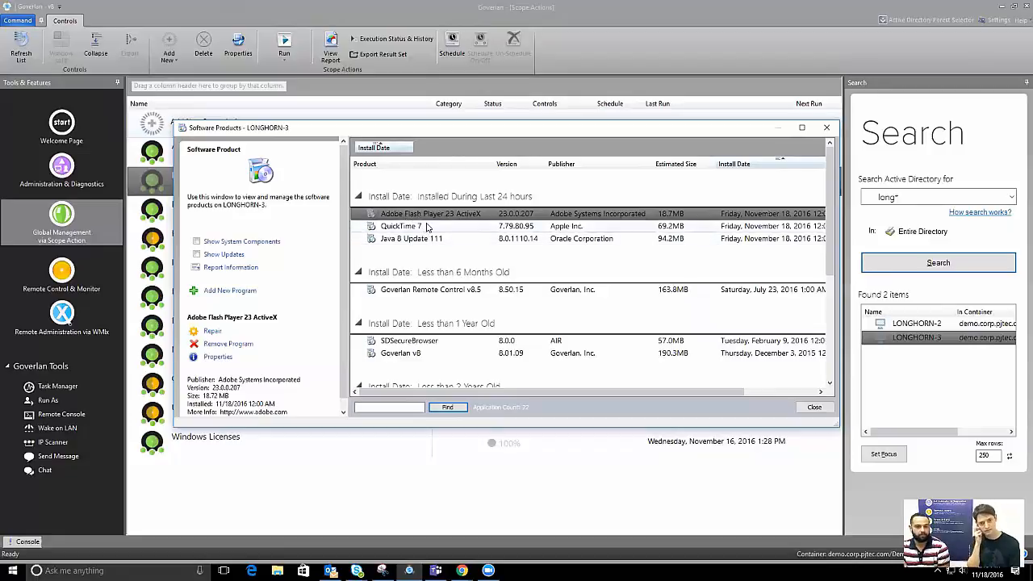
Export Google Chrome 54.0.2840.99's properties, including its uninstall string, from LONGHORN-3 to Notepad
scroll(516, 228, down, 5)
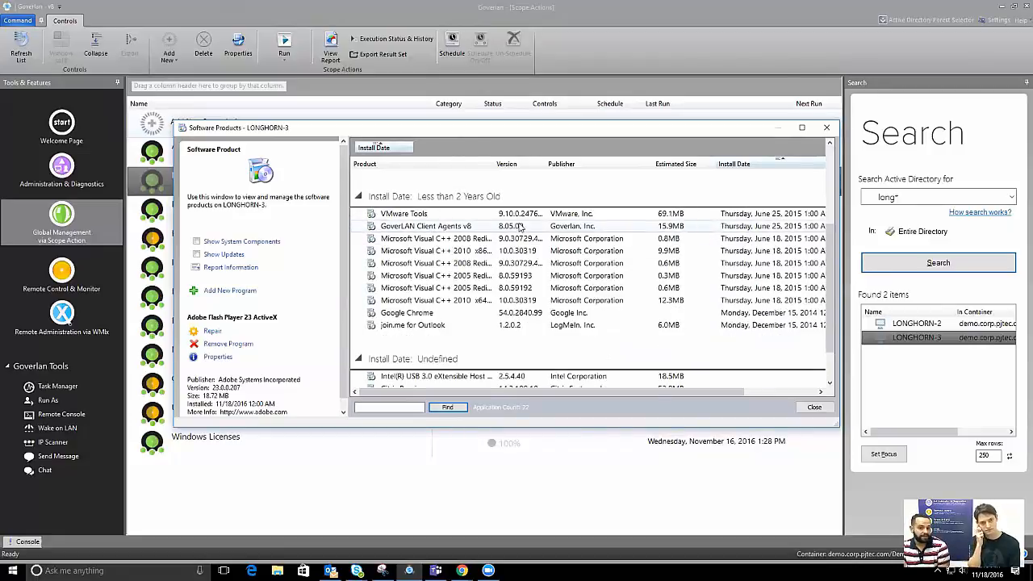
click(453, 314)
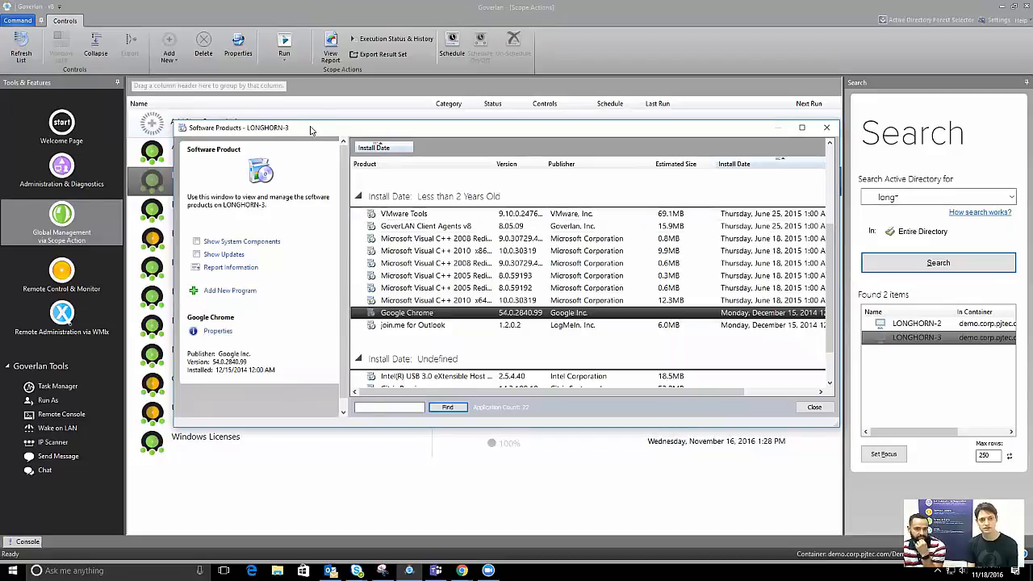
mouse_move(314, 131)
mouse_down()
mouse_move(292, 165)
mouse_move(309, 126)
mouse_up()
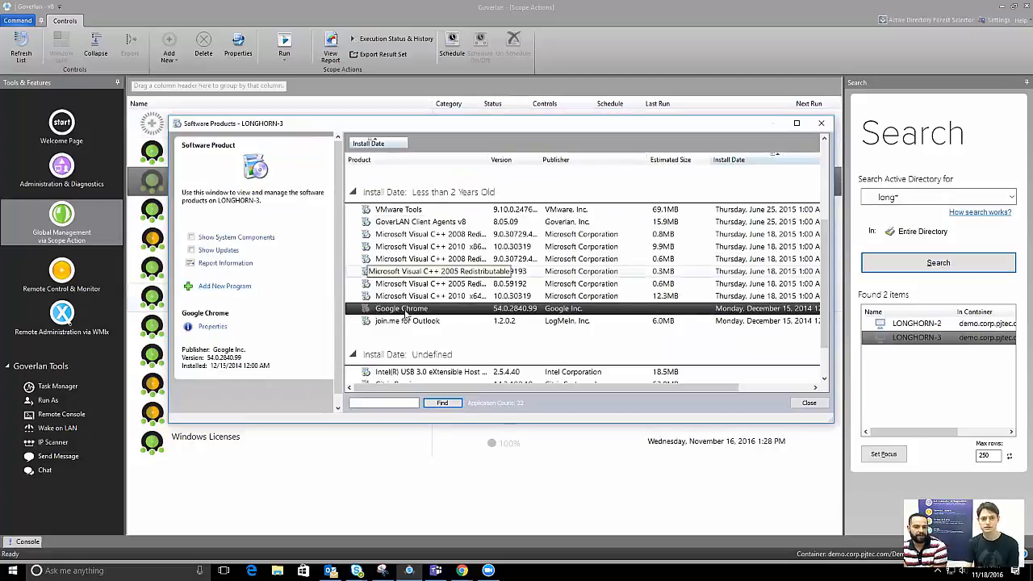
scroll(462, 214, up, 3)
click(461, 211)
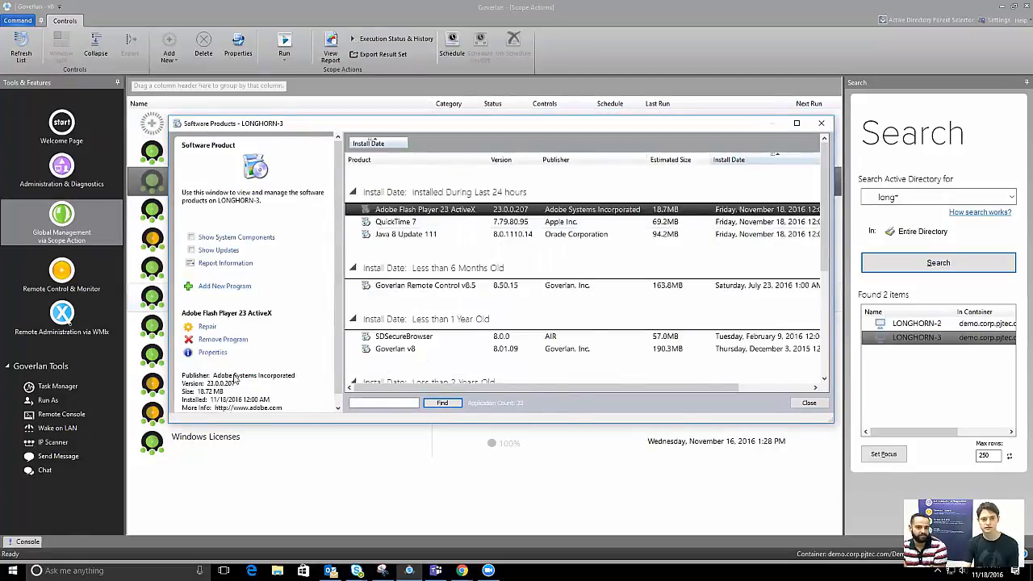
scroll(540, 262, down, 6)
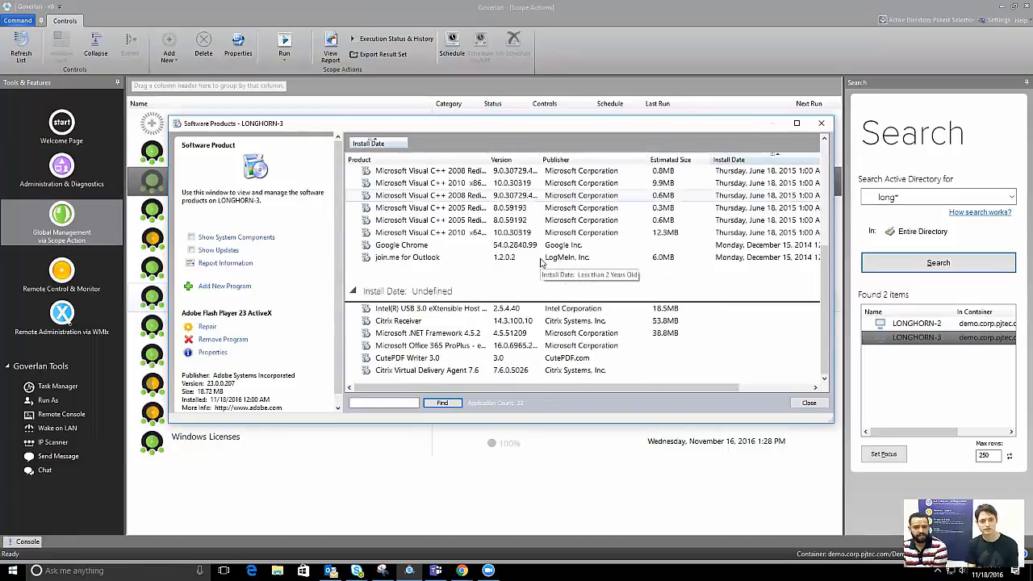
click(483, 247)
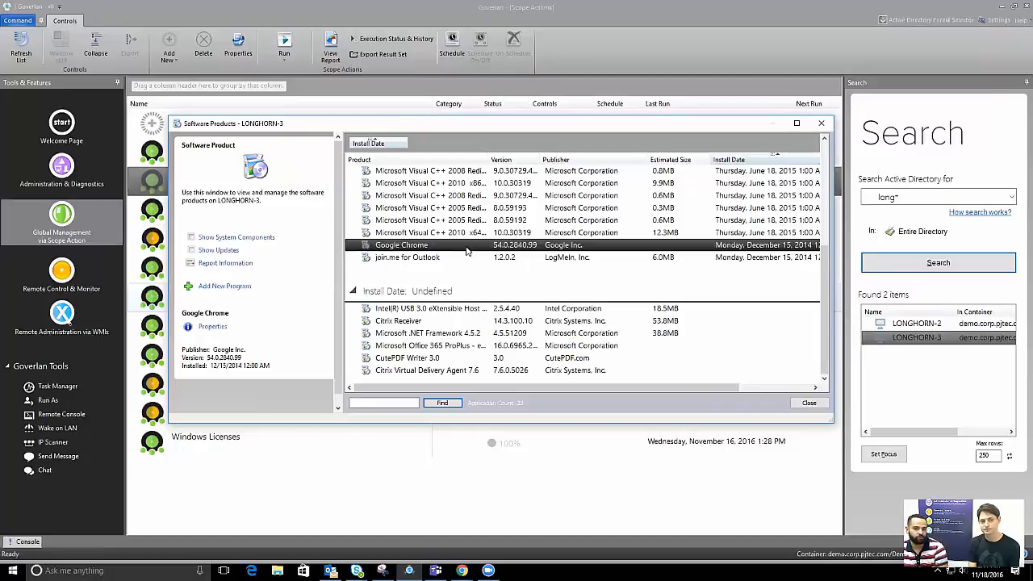
click(212, 326)
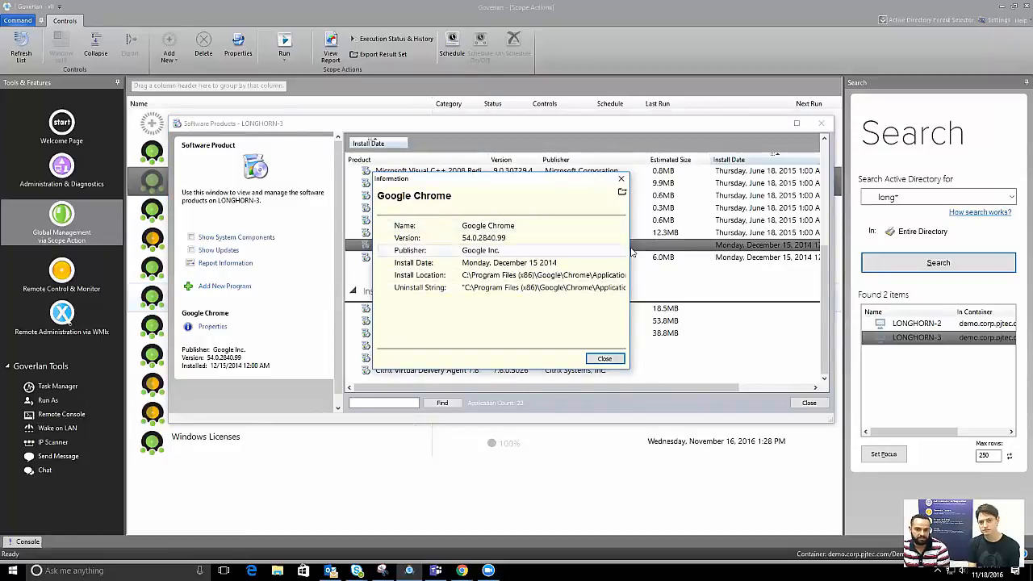
click(597, 288)
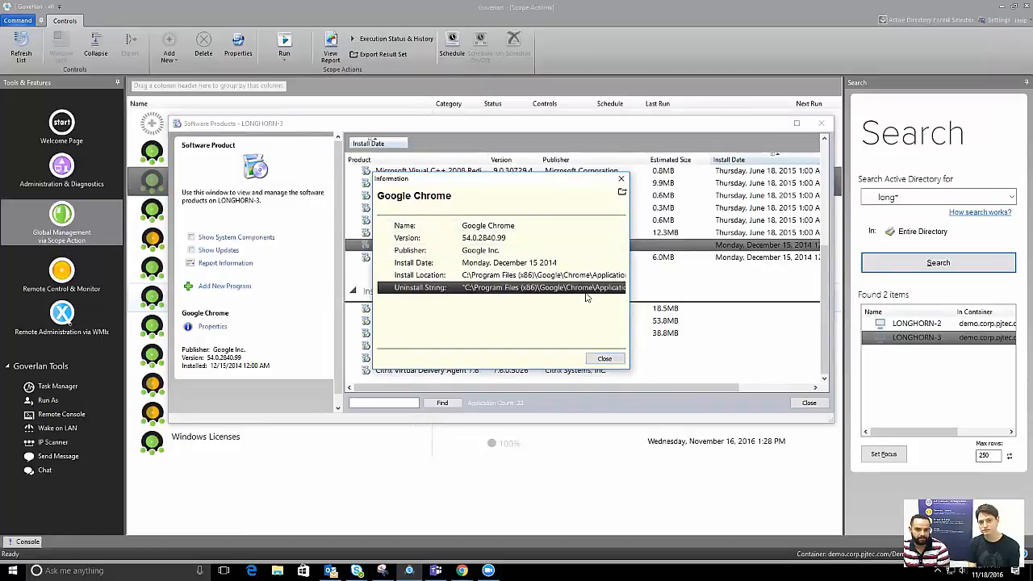
click(622, 192)
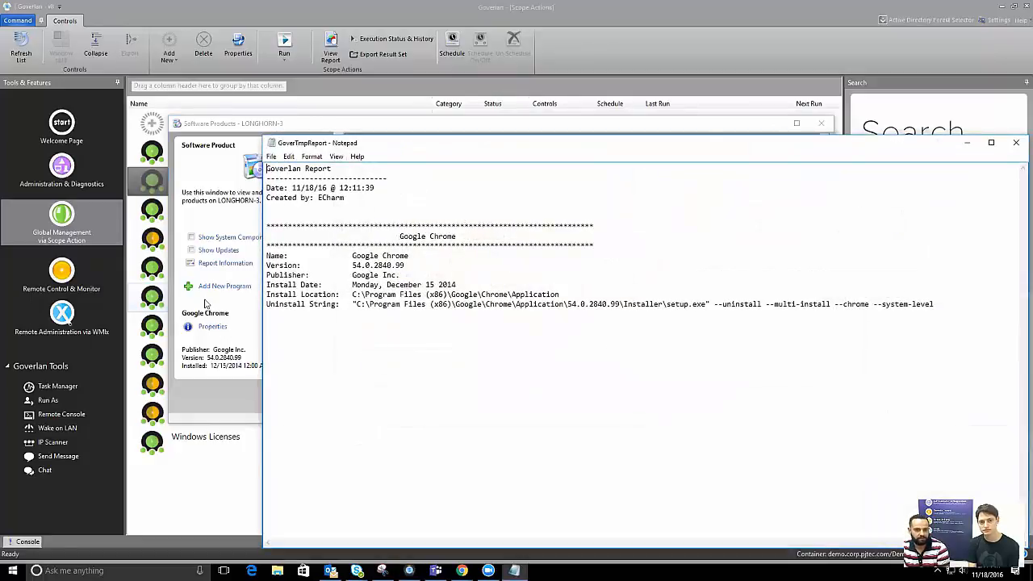
Highlight Chrome's --uninstall --multi-install --chrome --system-level switches in Notepad, then close the report
drag(352, 304, 708, 304)
drag(453, 304, 645, 305)
mouse_move(718, 305)
mouse_down()
mouse_move(941, 309)
mouse_move(713, 304)
mouse_up()
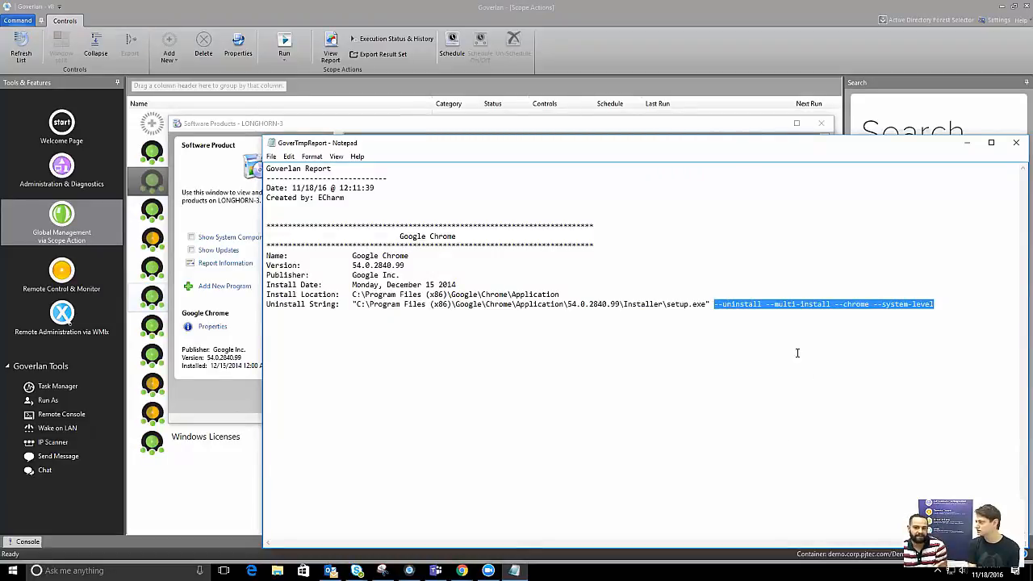
drag(771, 304, 944, 321)
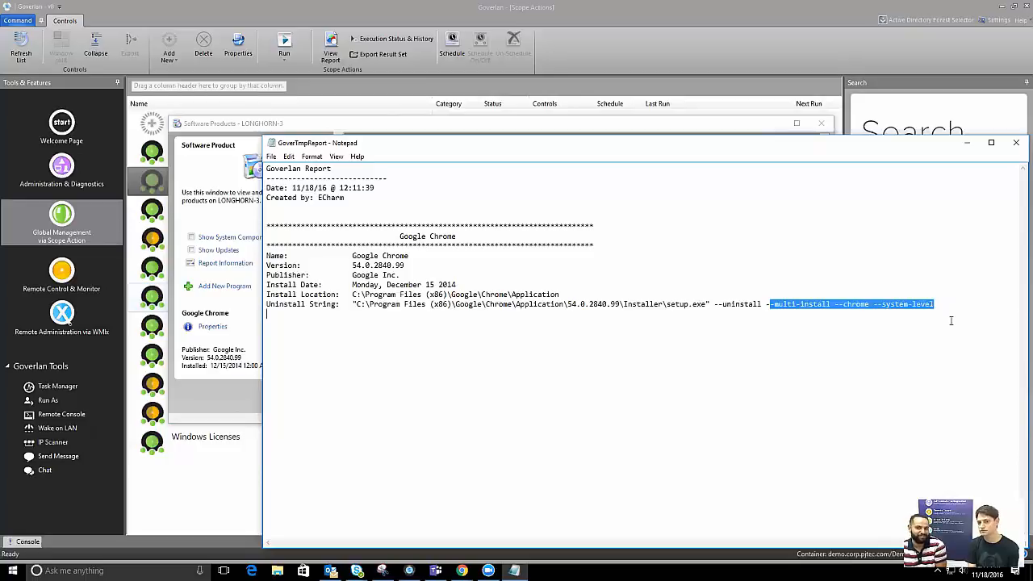
click(952, 320)
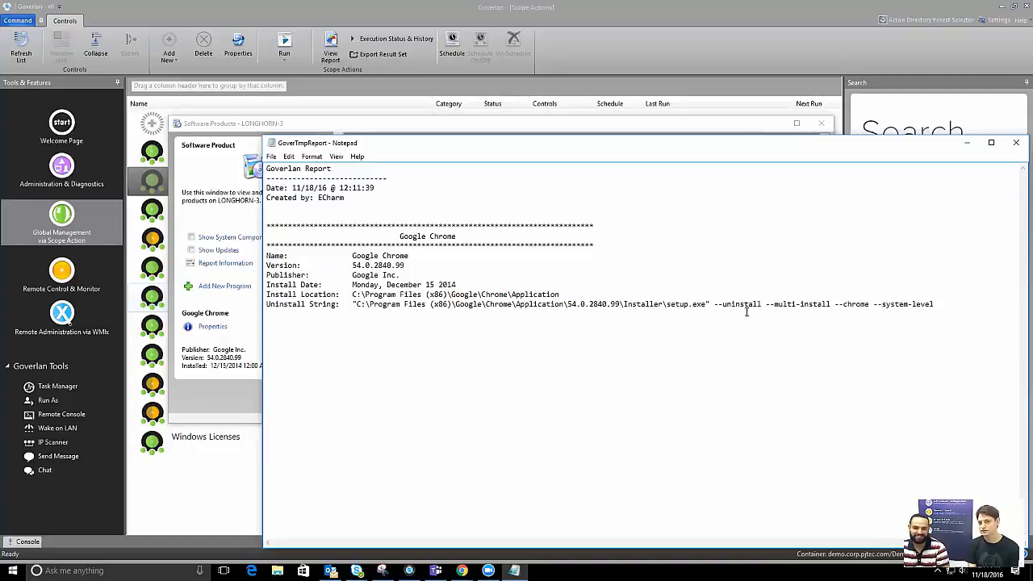
drag(713, 304, 775, 304)
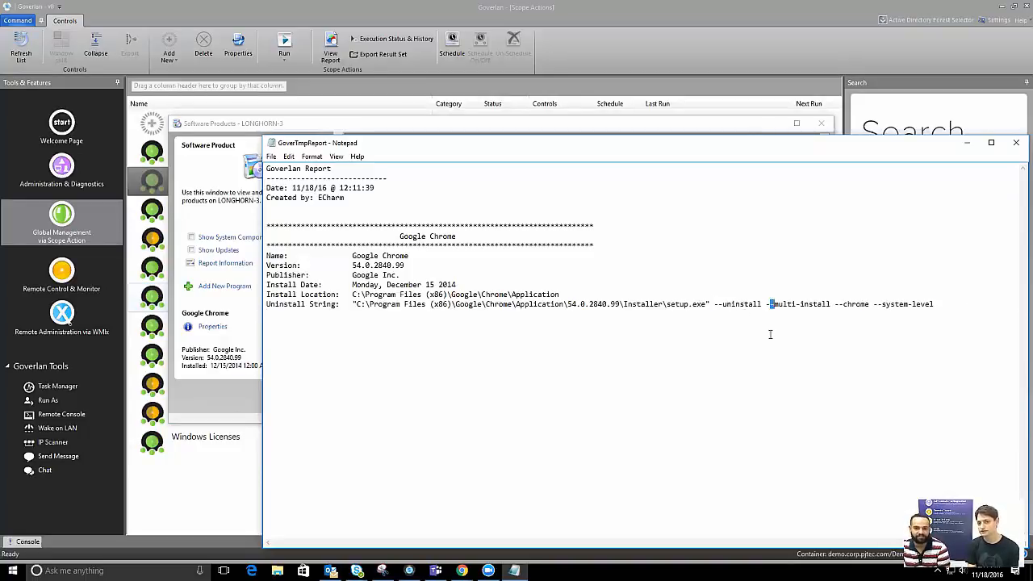
click(1016, 144)
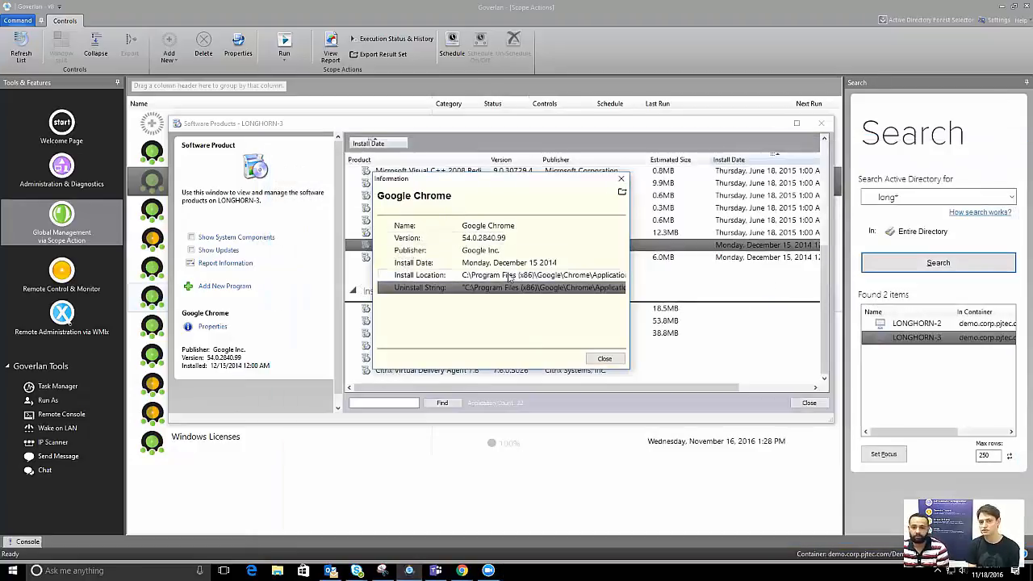
click(620, 179)
scroll(426, 214, up, 5)
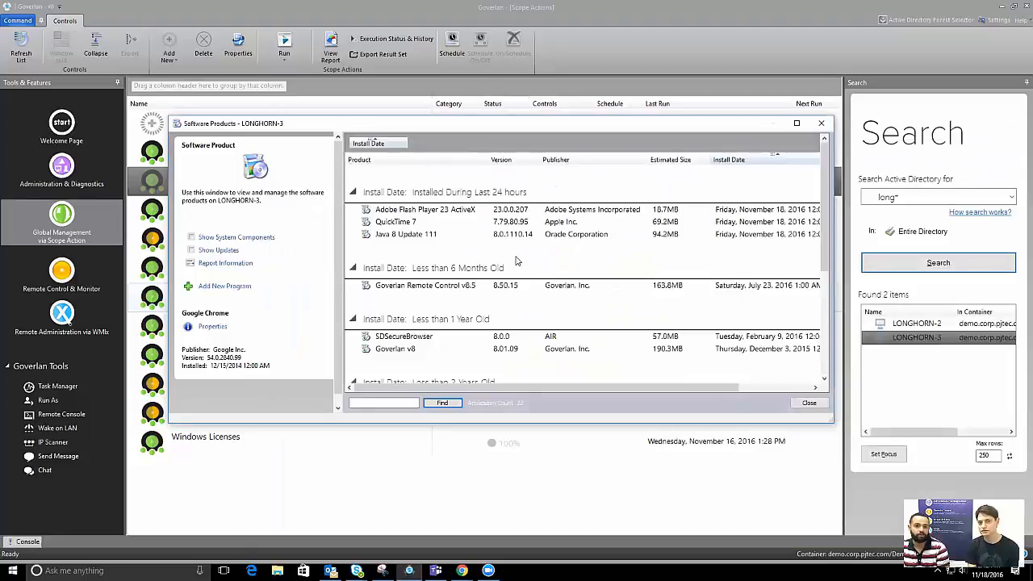
click(426, 211)
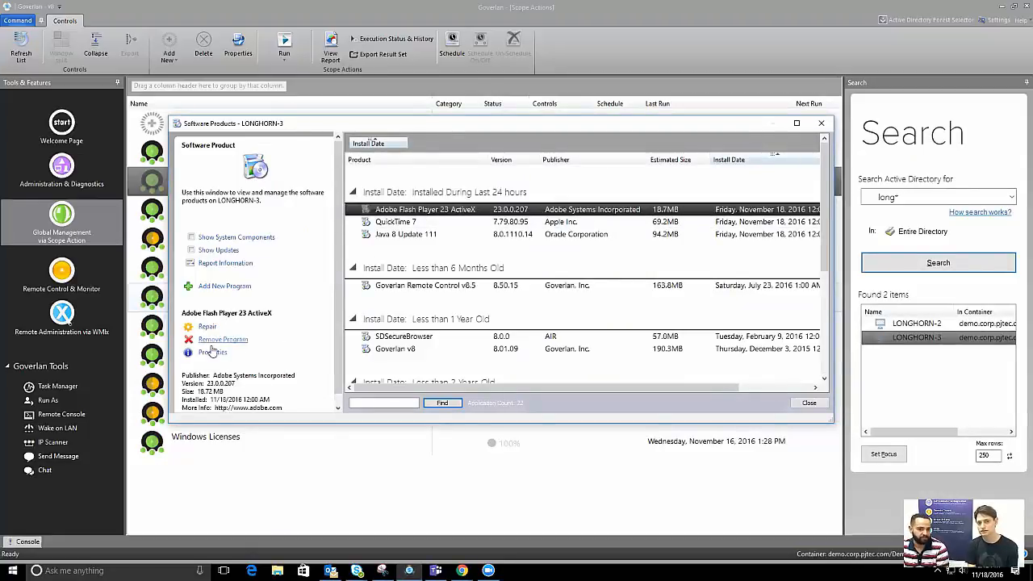
click(407, 223)
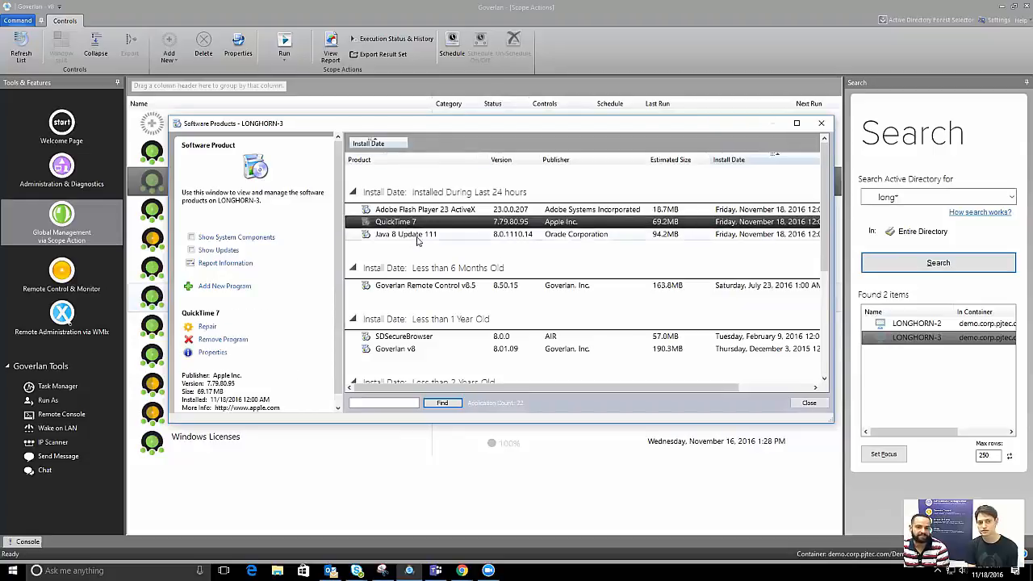
click(417, 234)
scroll(430, 265, down, 1)
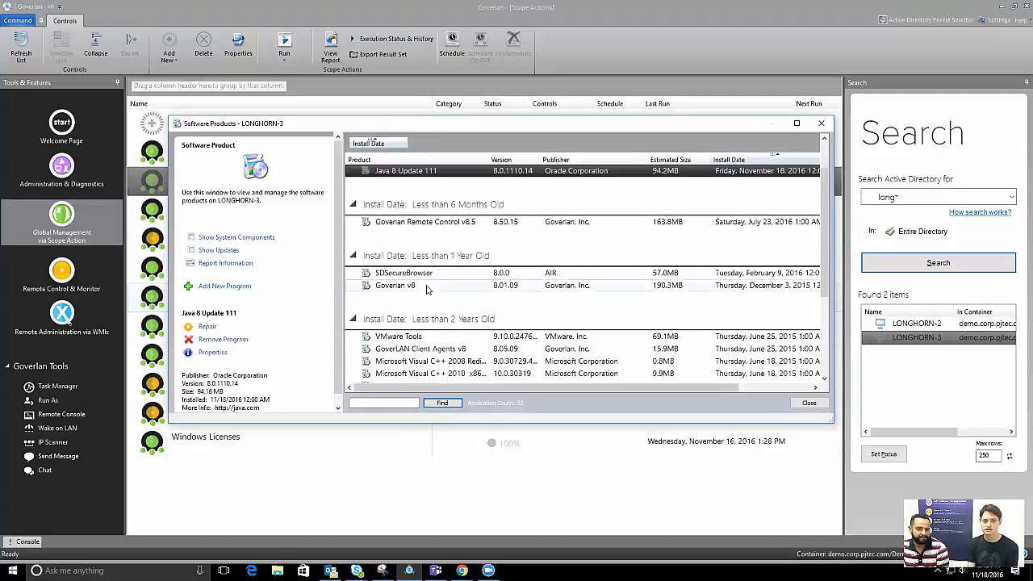
click(428, 288)
scroll(443, 270, down, 3)
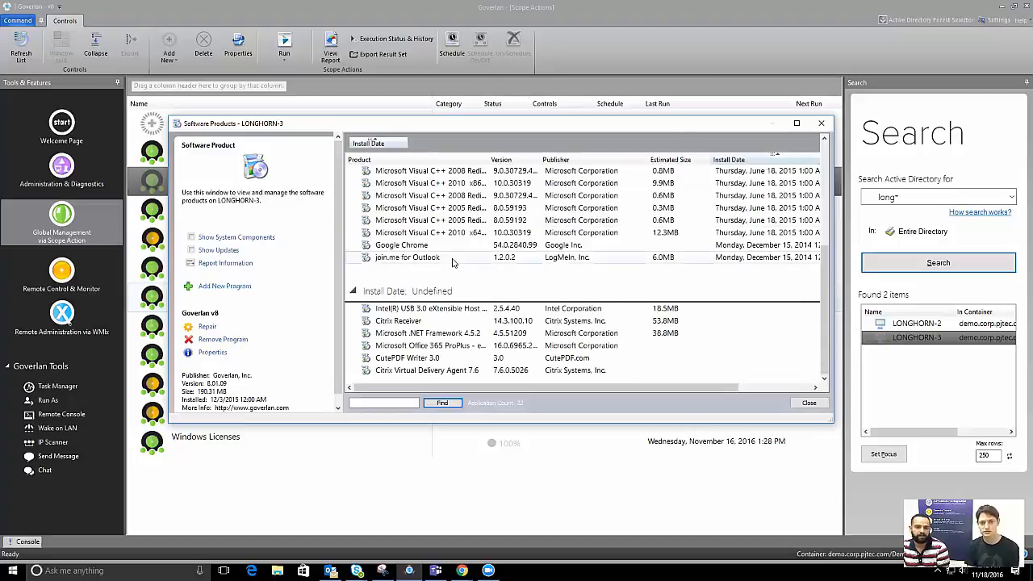
click(451, 259)
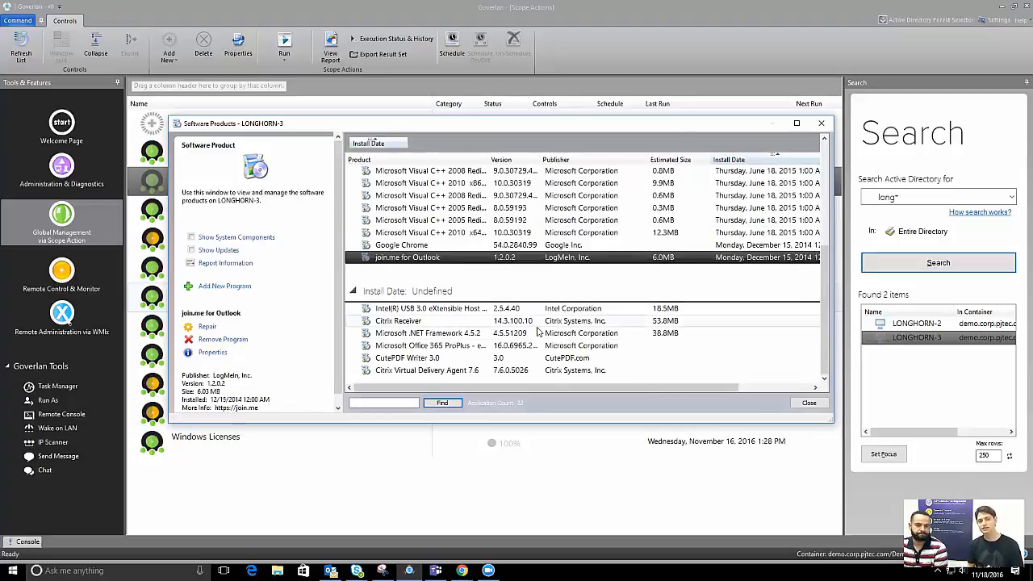
click(481, 247)
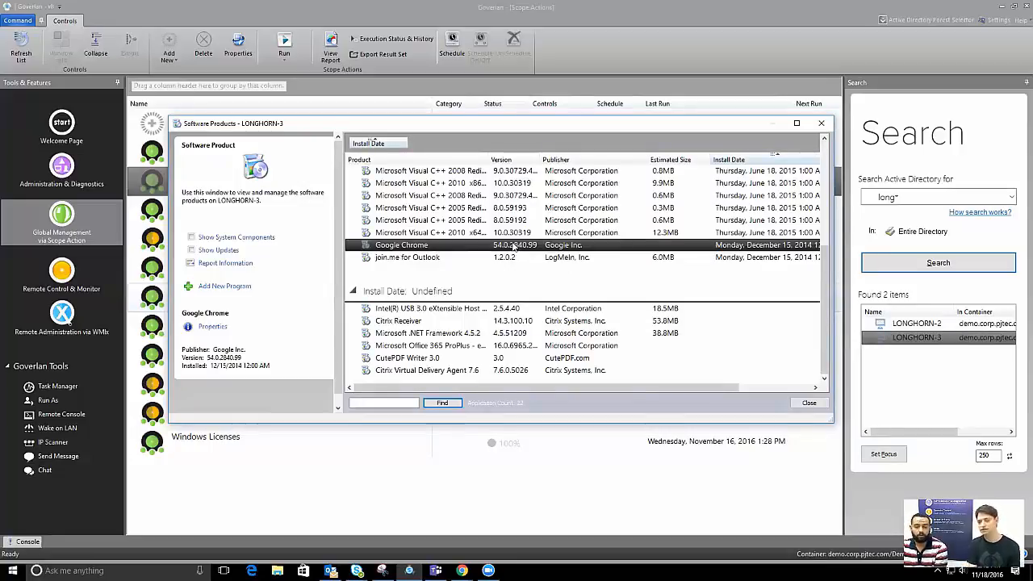
click(218, 327)
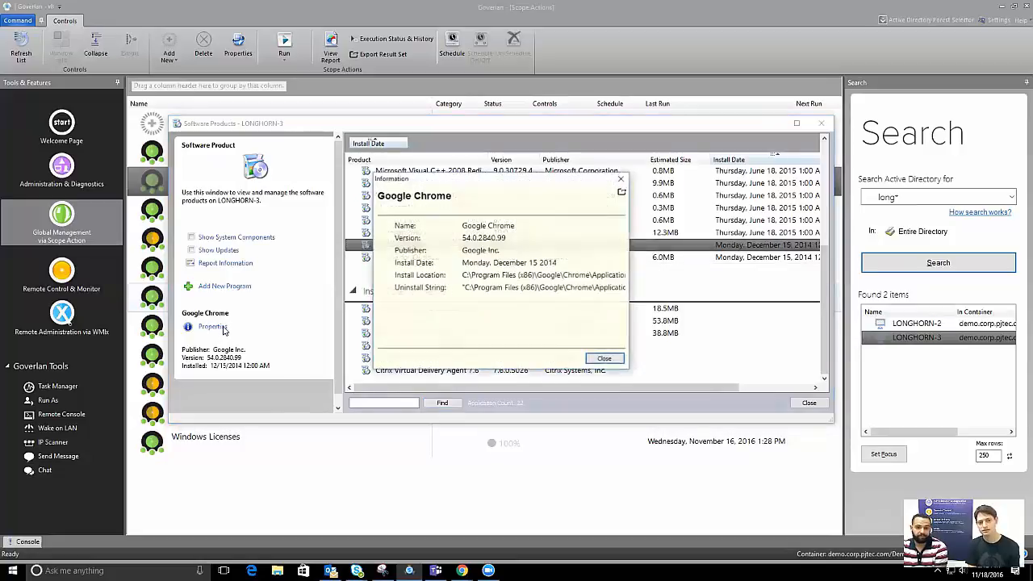
click(621, 191)
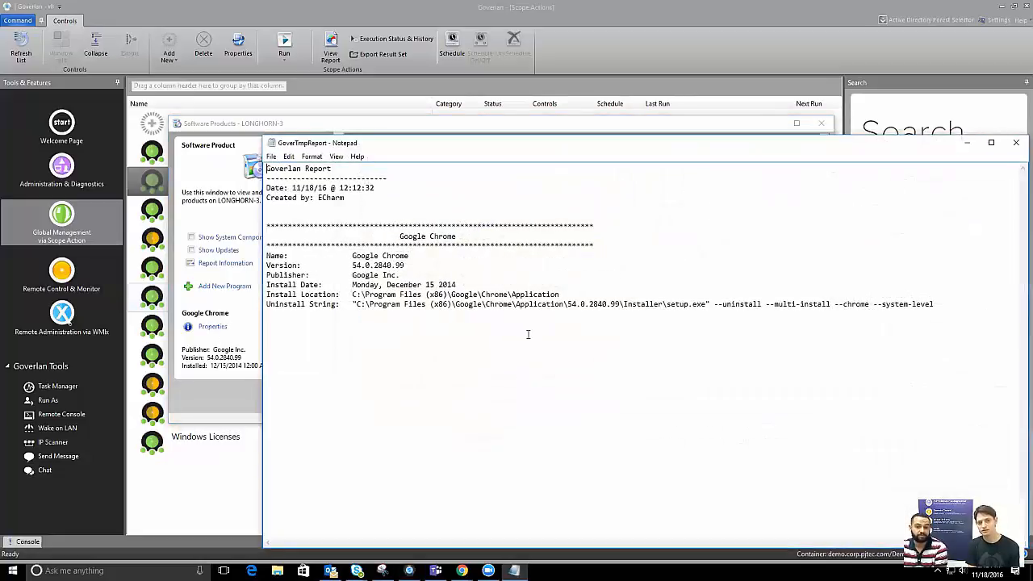
drag(704, 305, 349, 305)
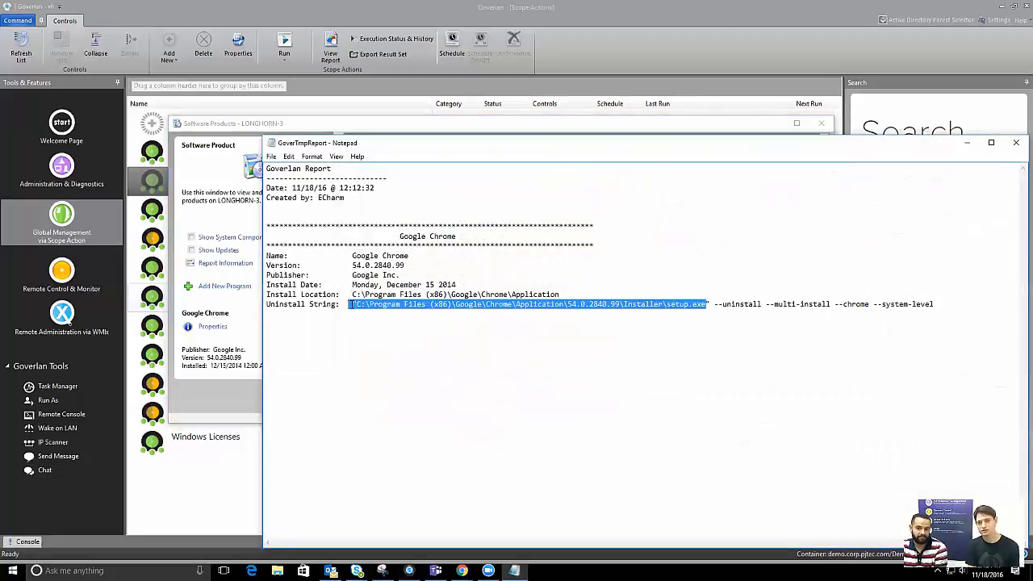
drag(717, 304, 934, 307)
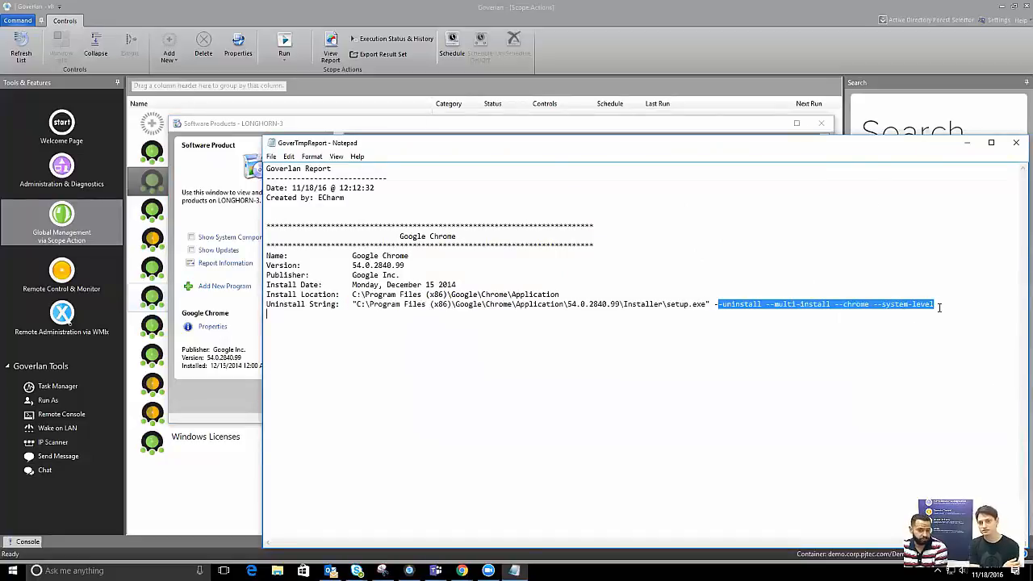
click(944, 304)
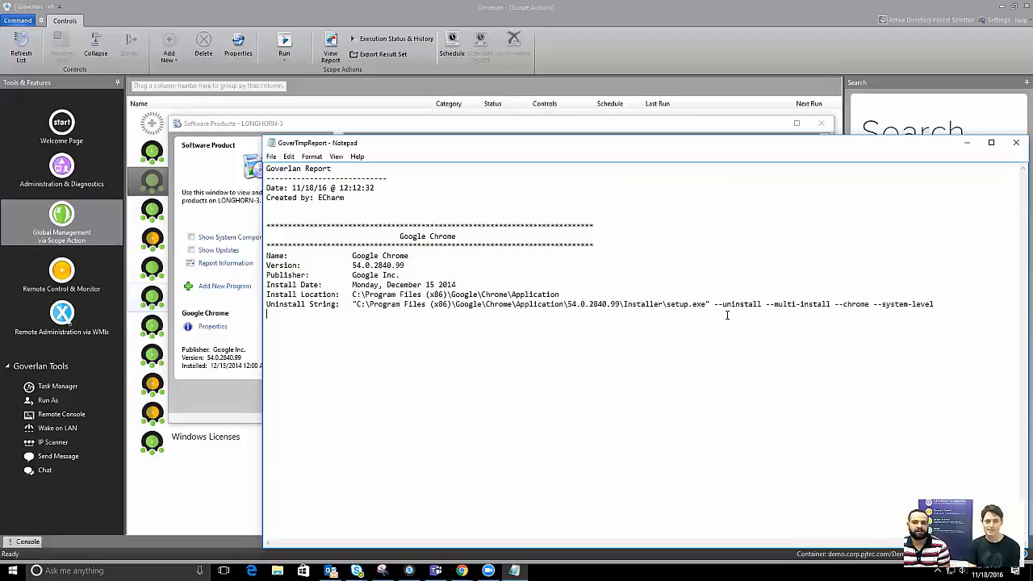
click(1015, 145)
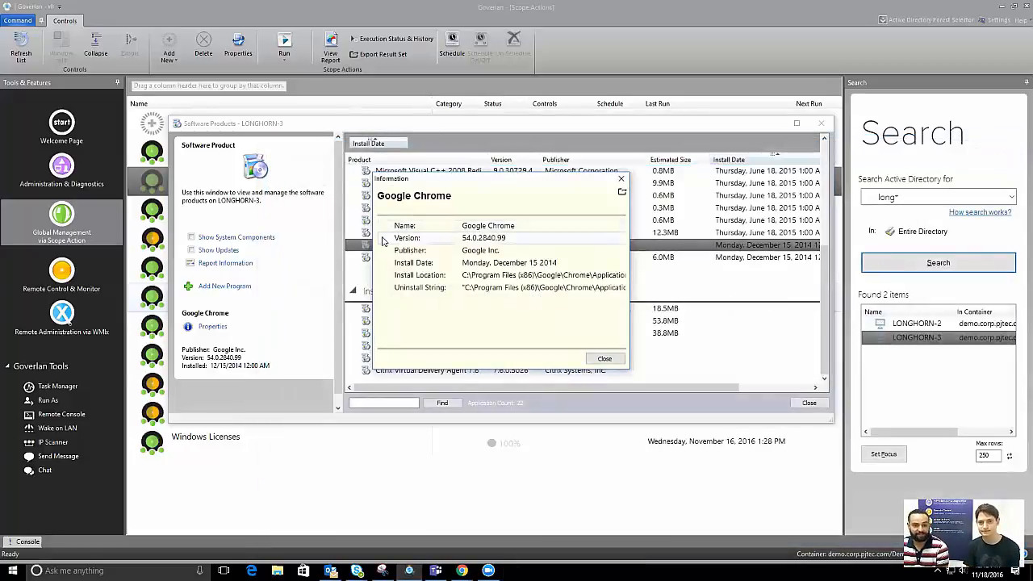
Close Chrome's Information dialog and browse the recently installed Adobe Flash and QuickTime 7 entries
click(623, 178)
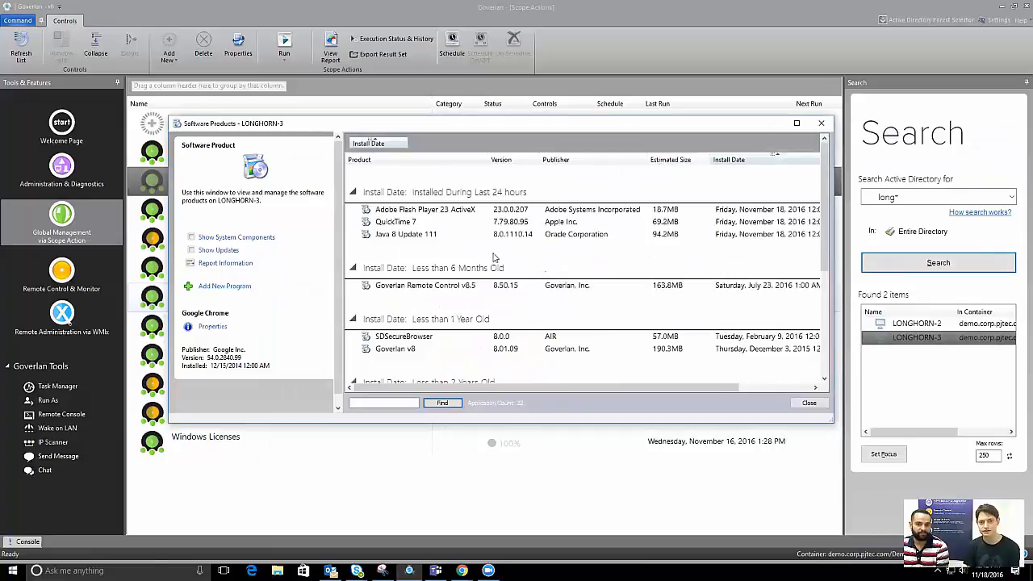
click(418, 221)
click(429, 212)
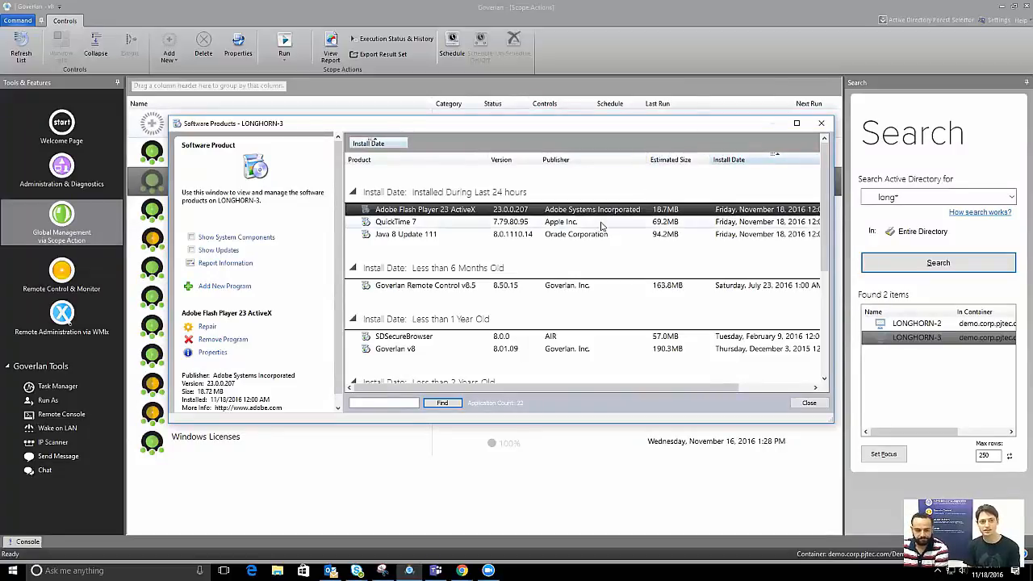
key(Down)
key(Down)
key(Up)
key(Up)
key(Down)
key(Down)
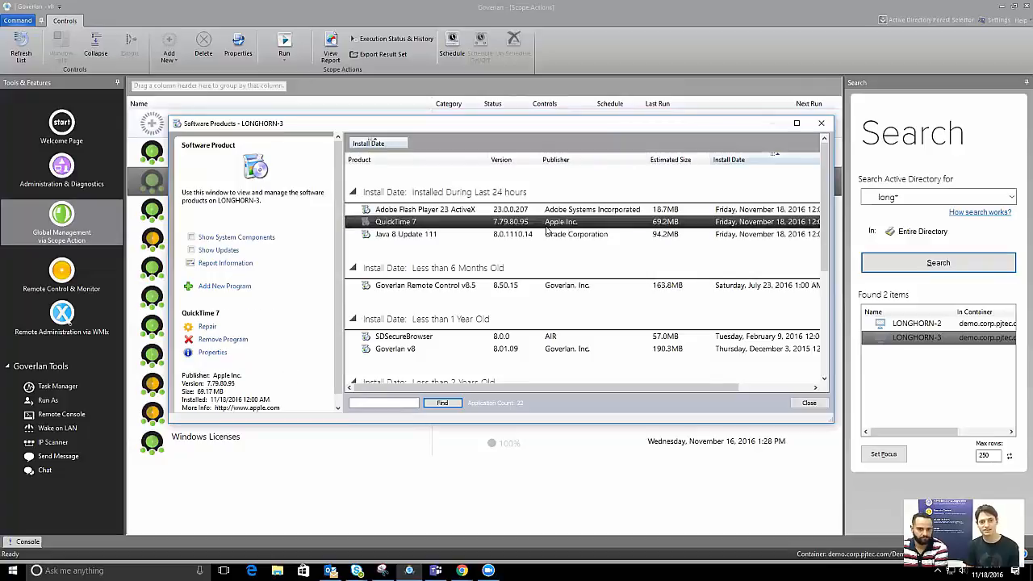
key(Up)
key(Up)
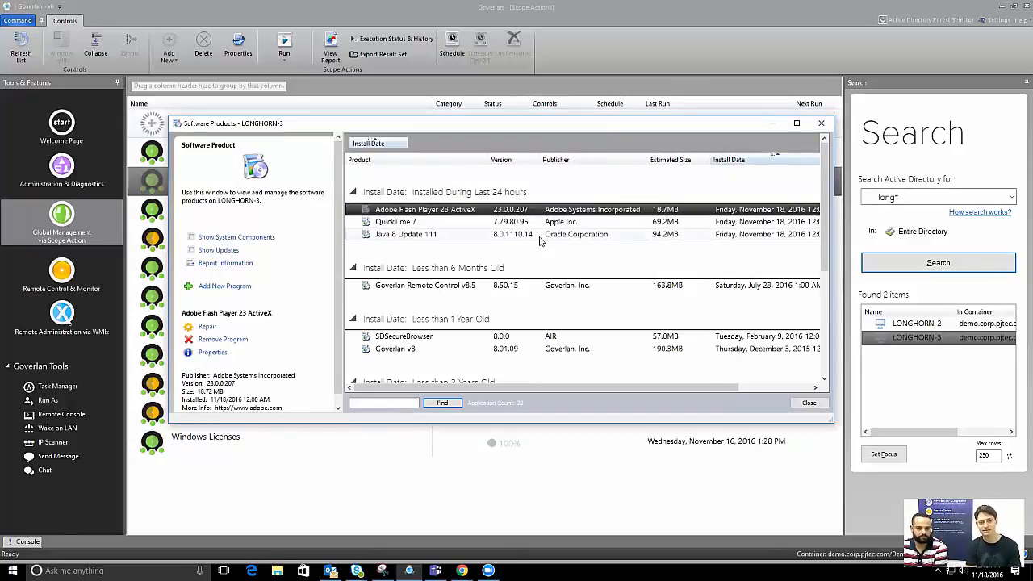
key(Down)
key(Down)
key(Up)
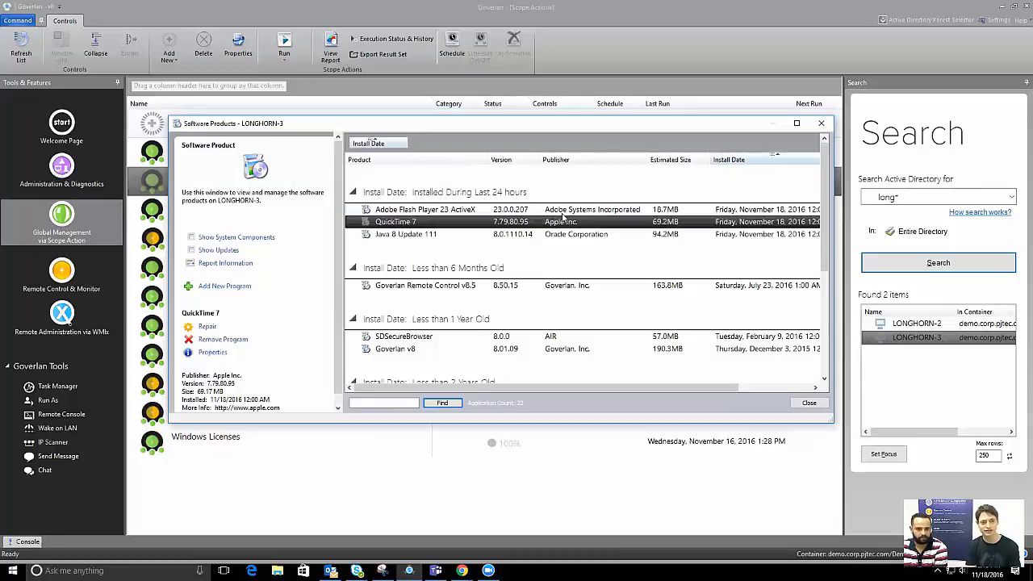
View Java 8 Update 111's properties, then close LONGHORN-3's Software Products list
click(436, 237)
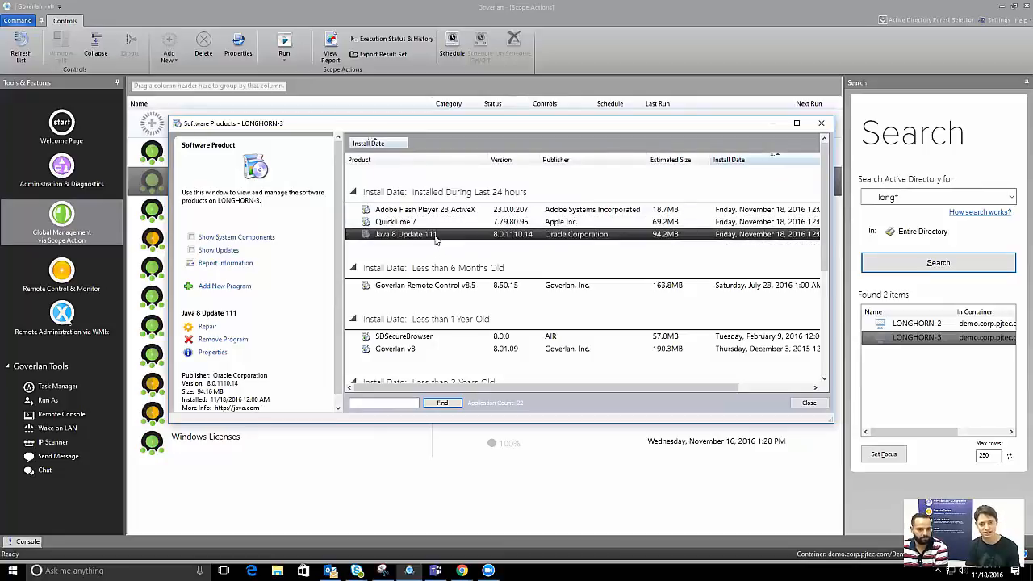
click(212, 352)
click(620, 178)
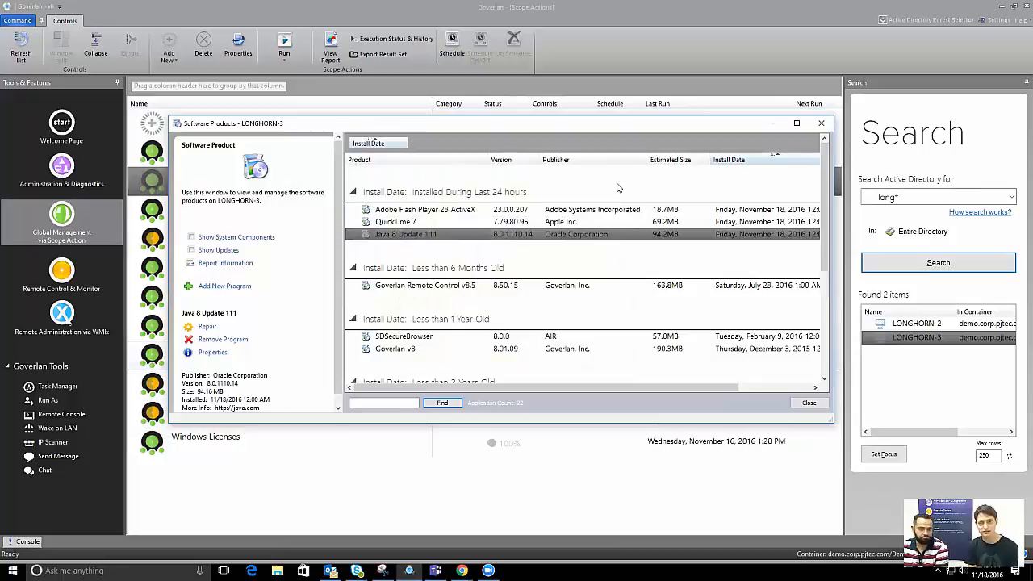
scroll(487, 297, down, 5)
scroll(486, 297, up, 5)
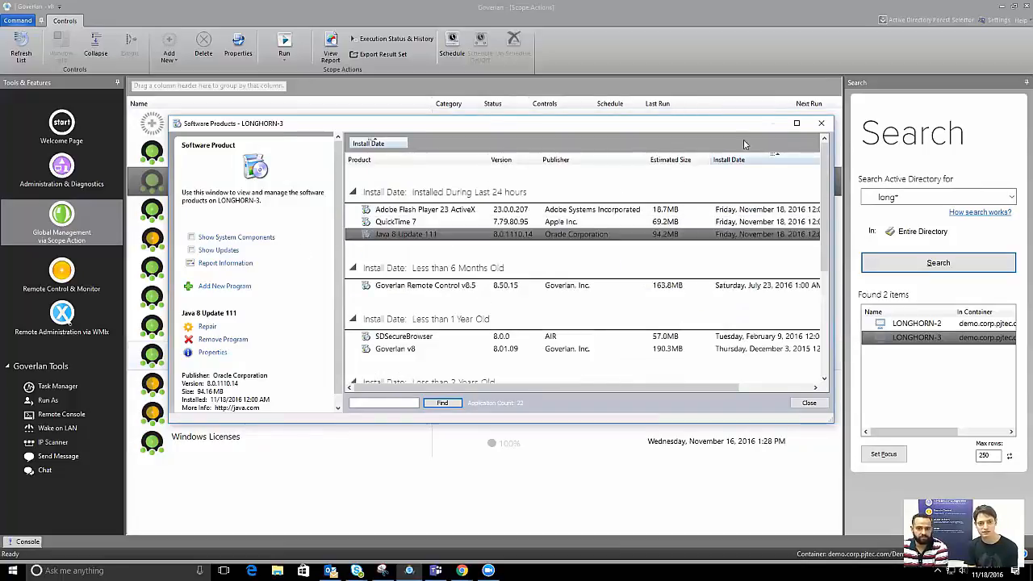
click(821, 123)
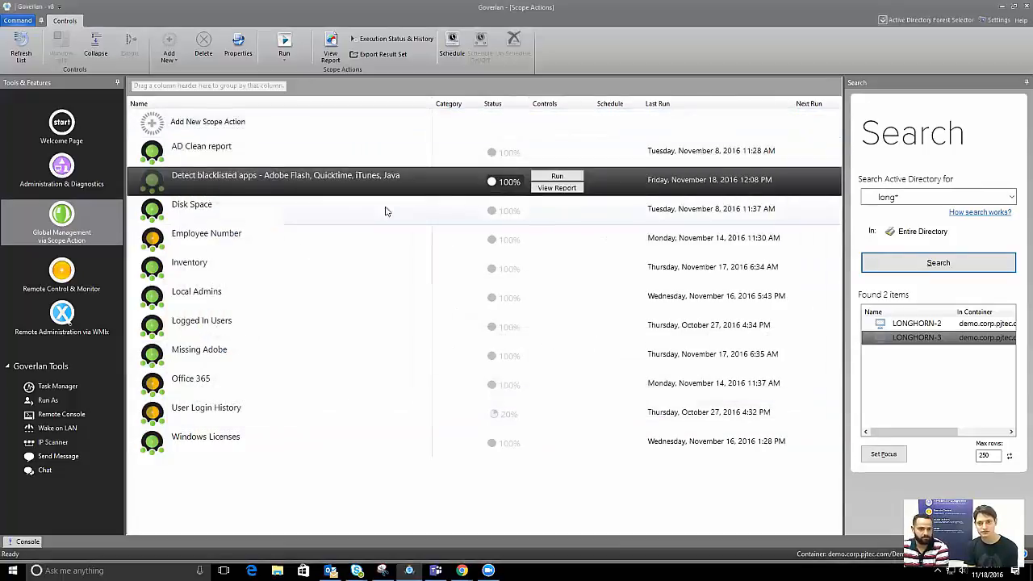
double_click(910, 323)
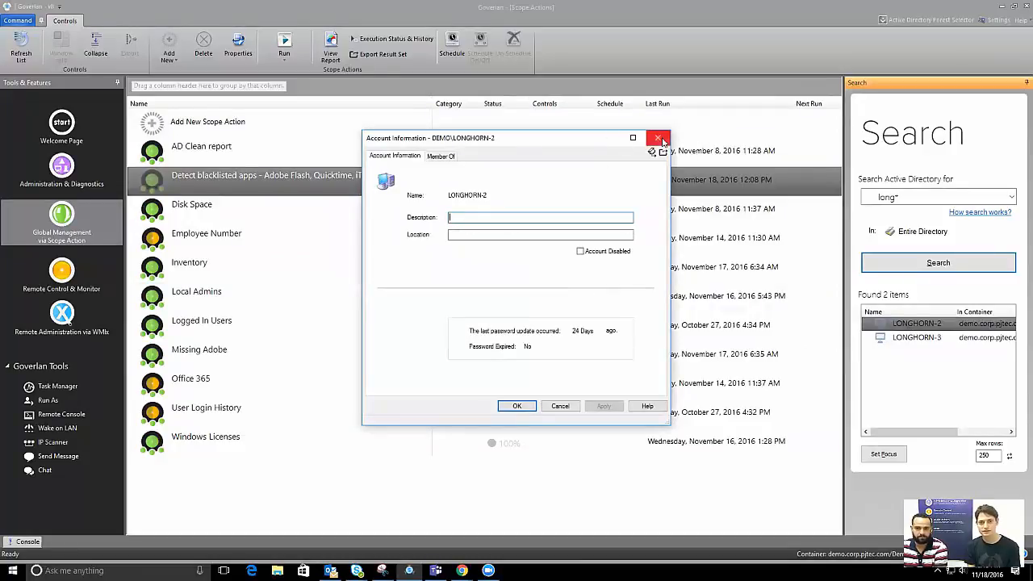
click(657, 137)
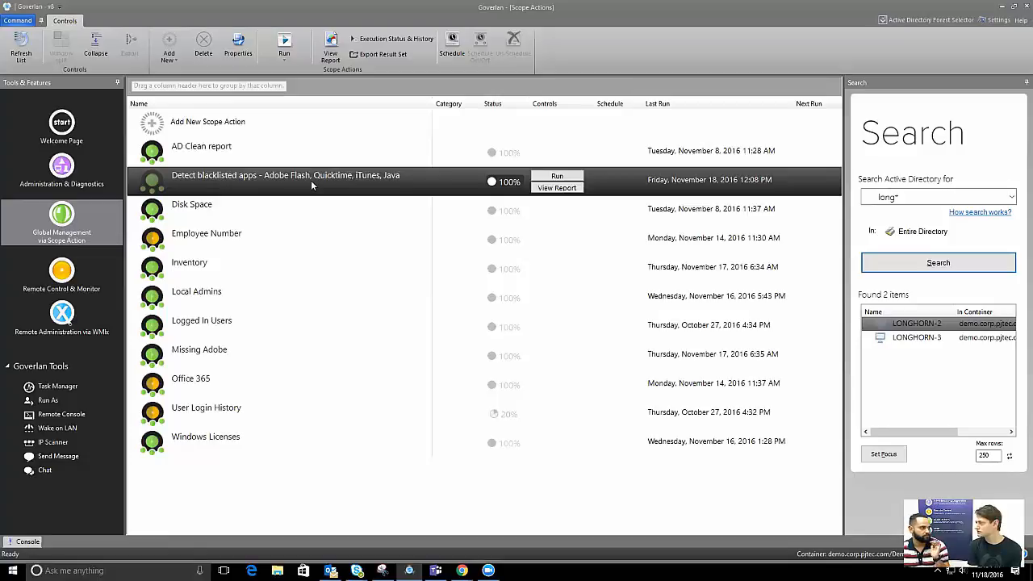
double_click(258, 195)
click(730, 433)
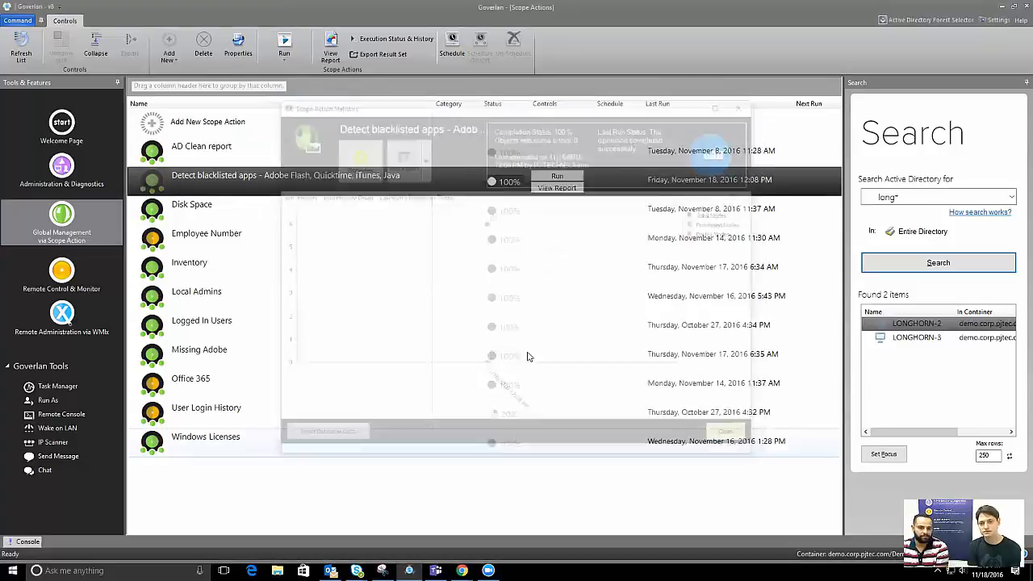
Copy the Detect blacklisted apps action and rename it 'Remove blacklisted apps' without the copy suffix
right_click(188, 178)
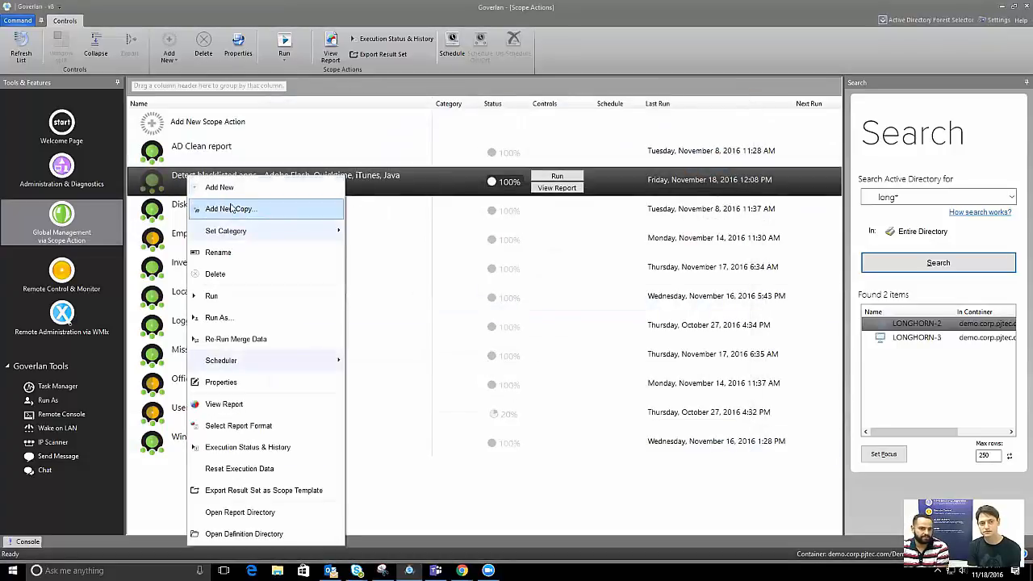
click(232, 209)
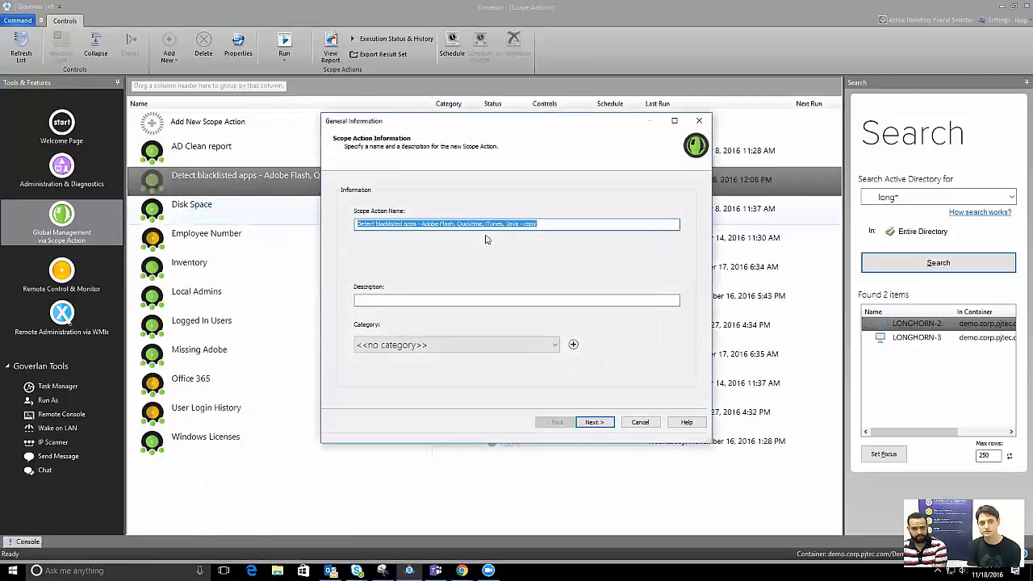
click(559, 227)
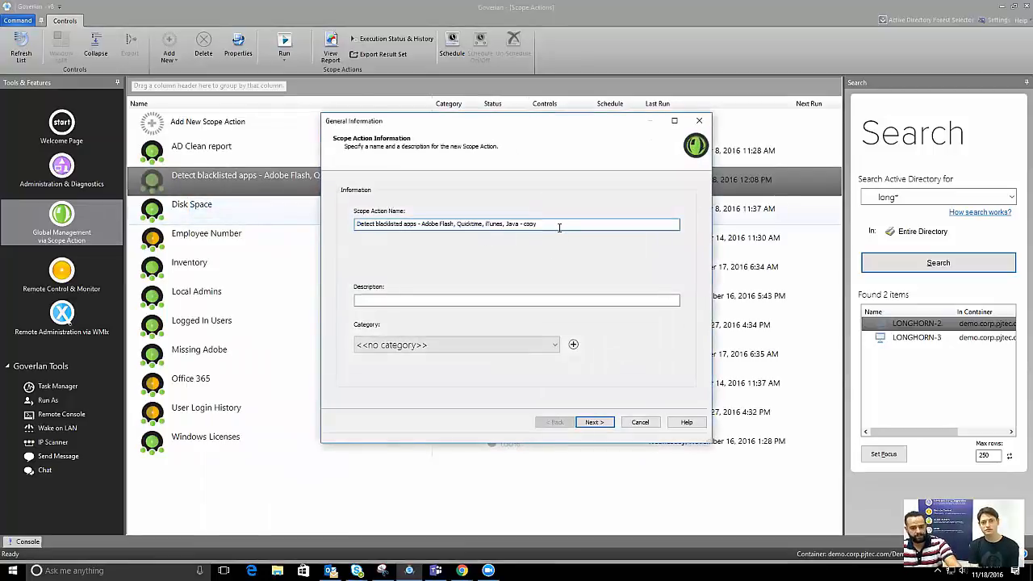
key(BackSpace)
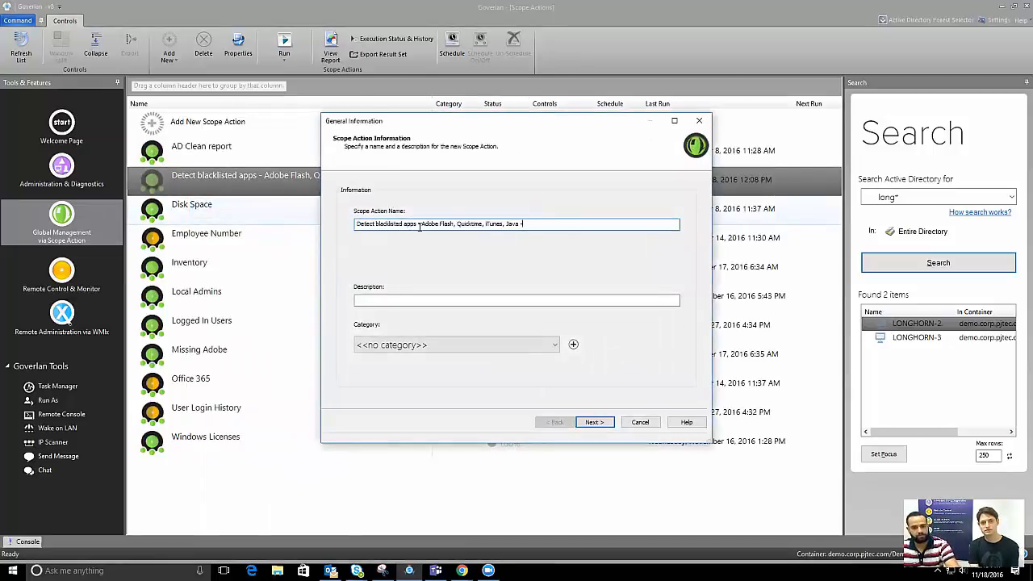
drag(373, 228, 350, 230)
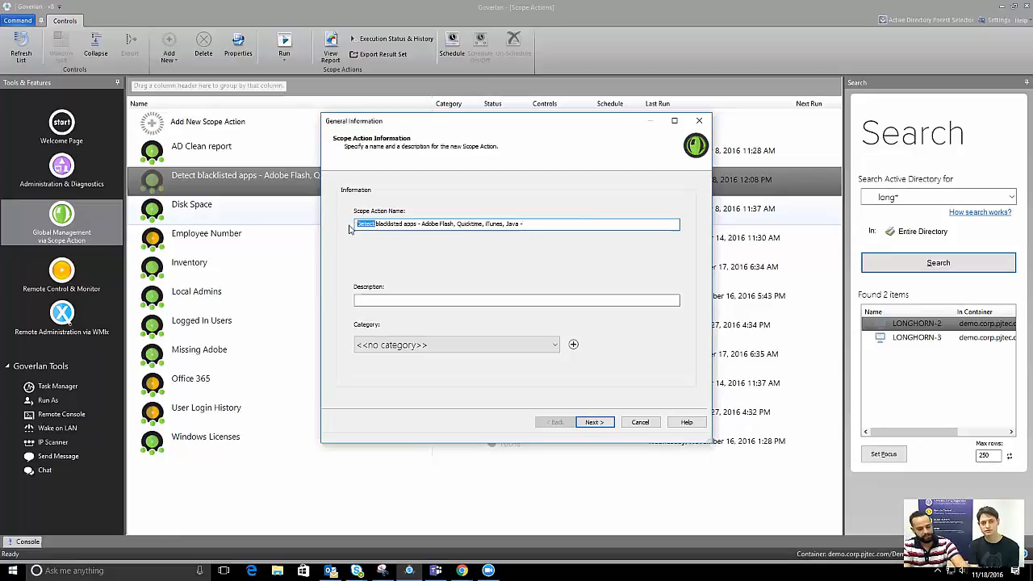
text(Remove)
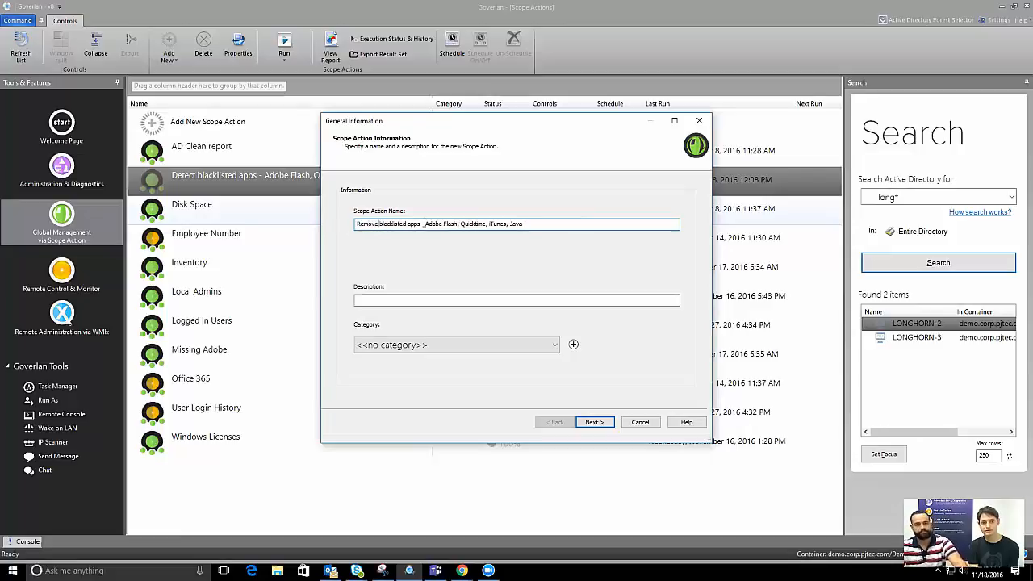
Keep the existing blacklisted-apps scope and open the copied action module for editing
click(594, 422)
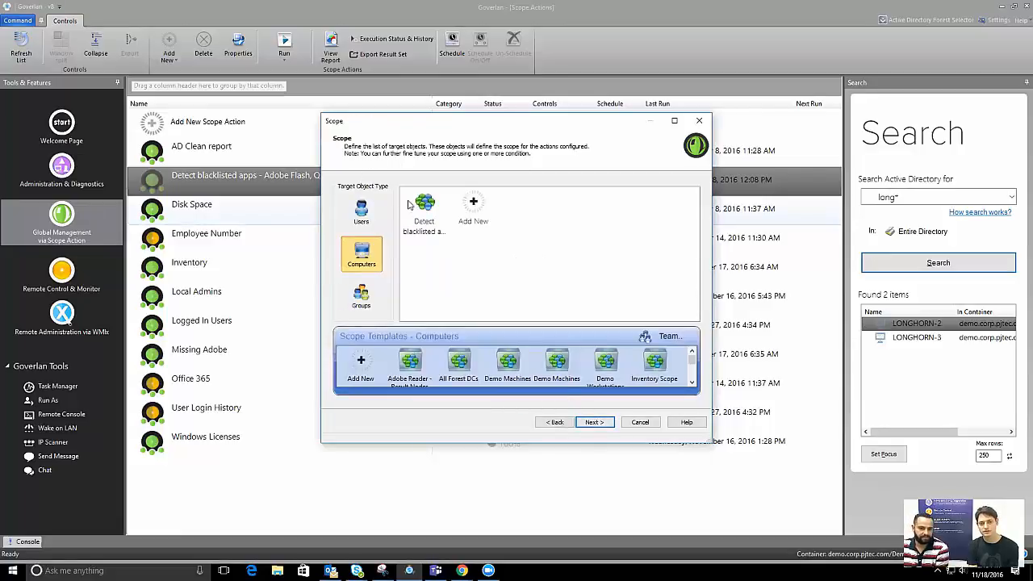
click(427, 226)
double_click(428, 226)
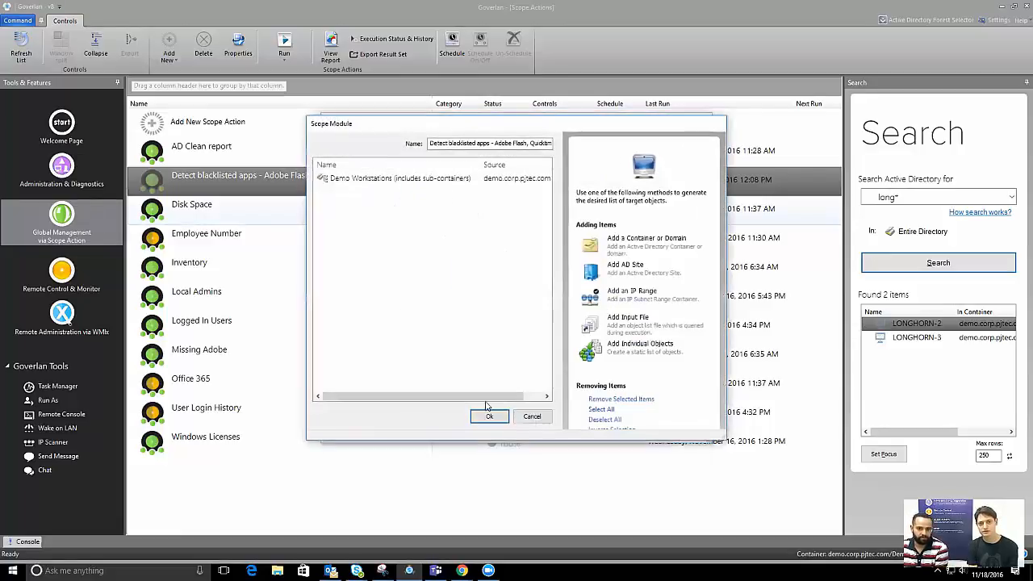
click(530, 418)
click(595, 423)
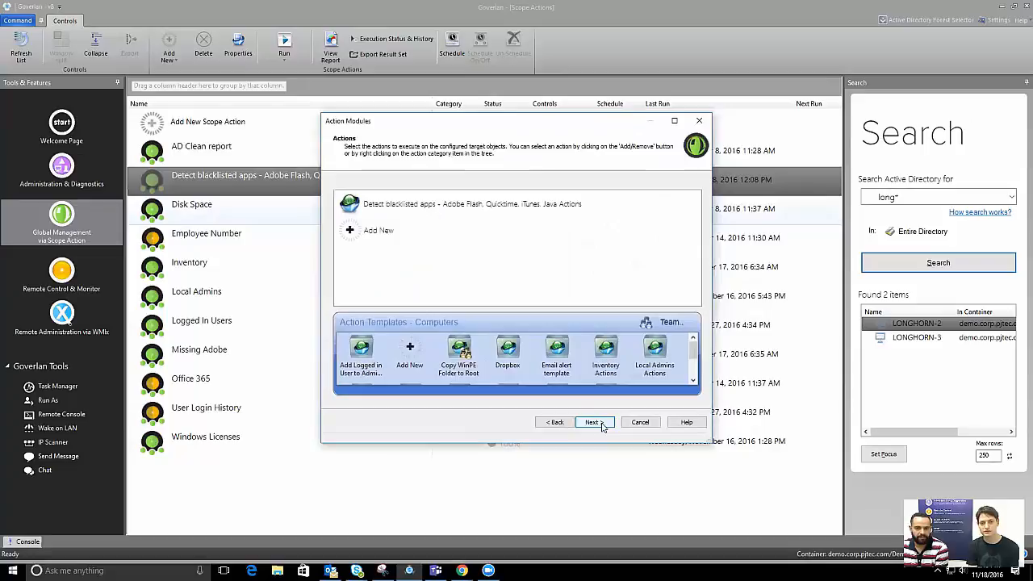
click(476, 208)
double_click(449, 211)
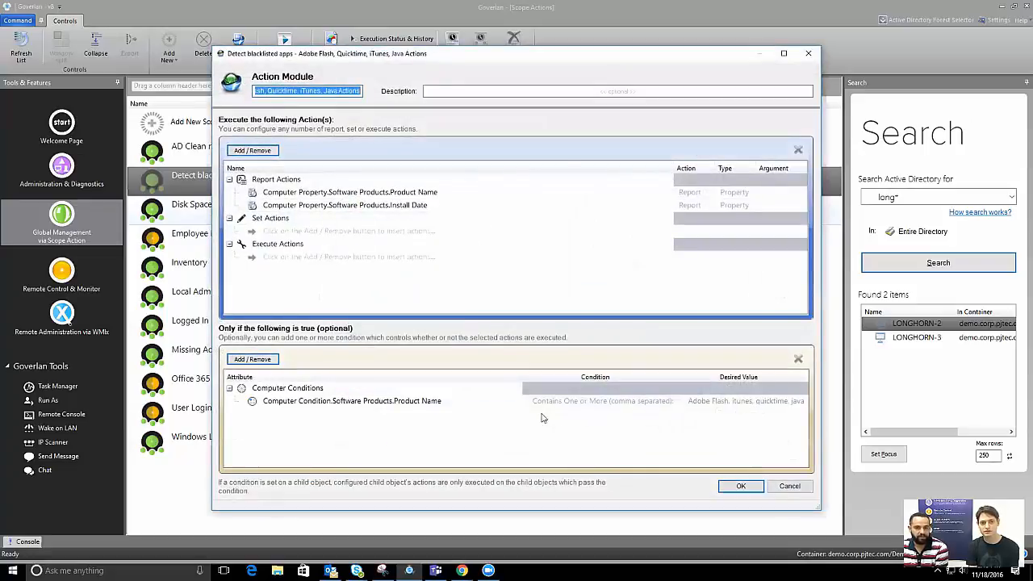
Delete the Install Date and Product Name report actions from the action module
click(409, 401)
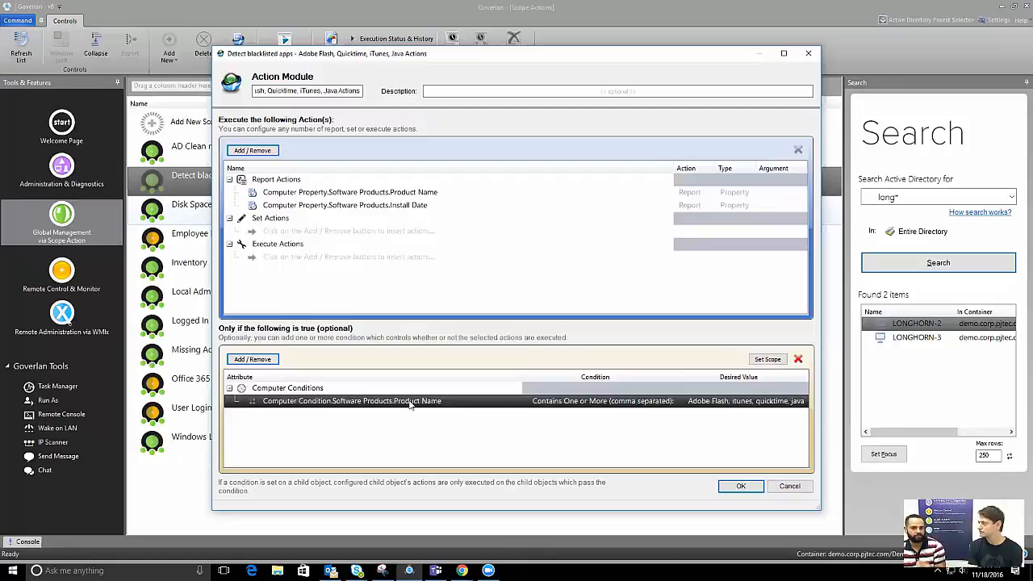
click(389, 206)
click(798, 150)
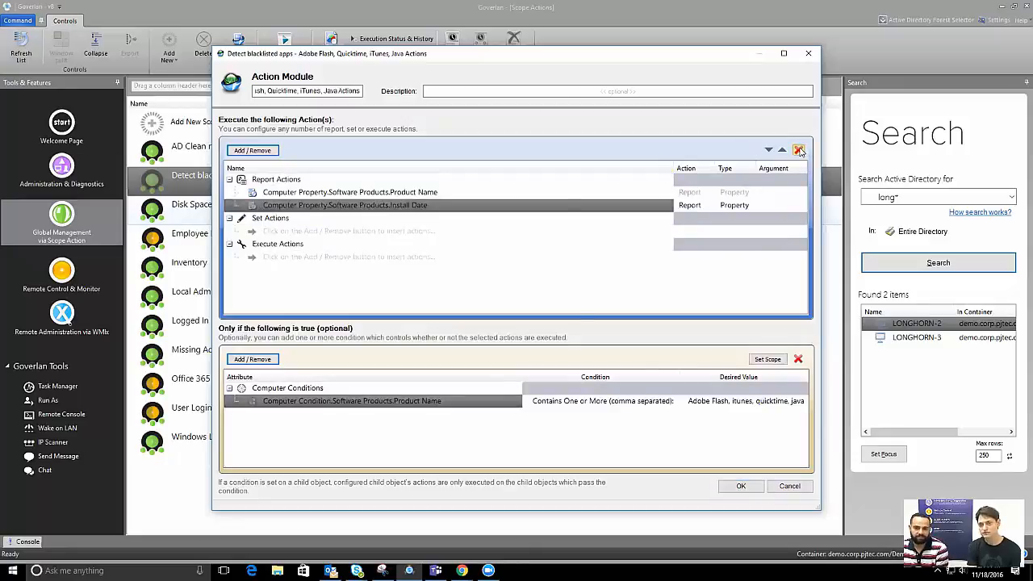
click(501, 309)
click(435, 192)
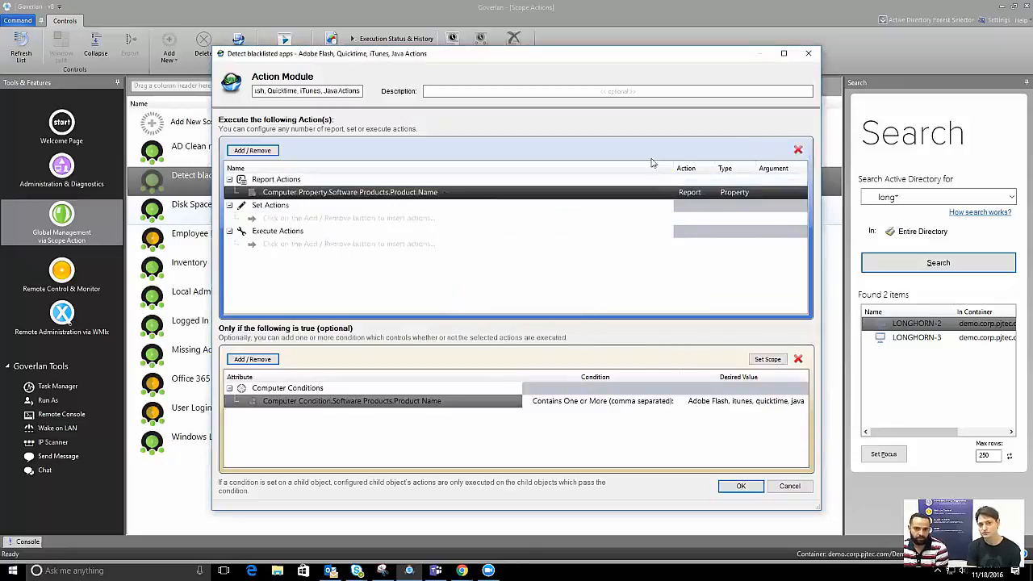
click(798, 150)
click(495, 309)
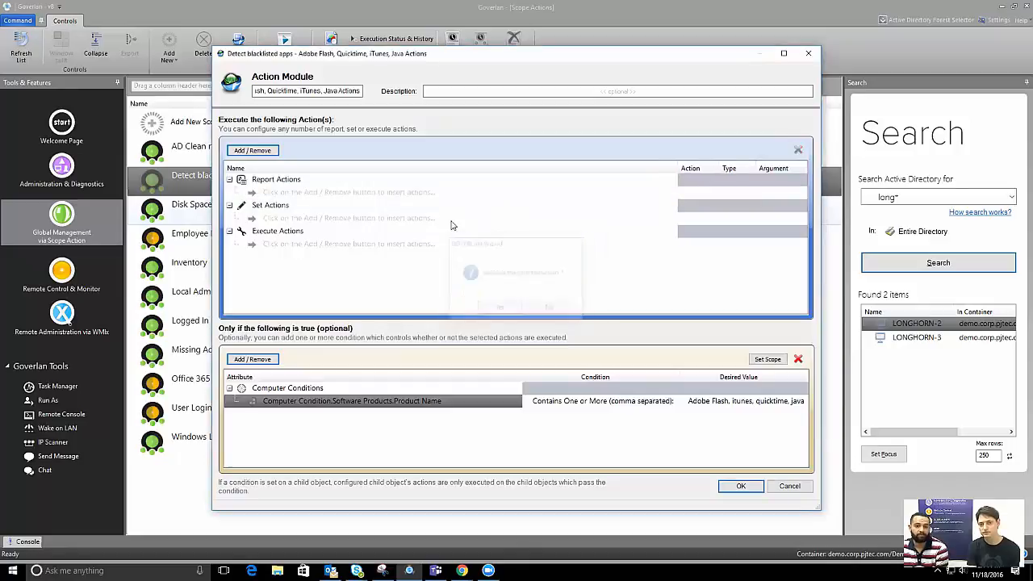
click(594, 403)
click(483, 209)
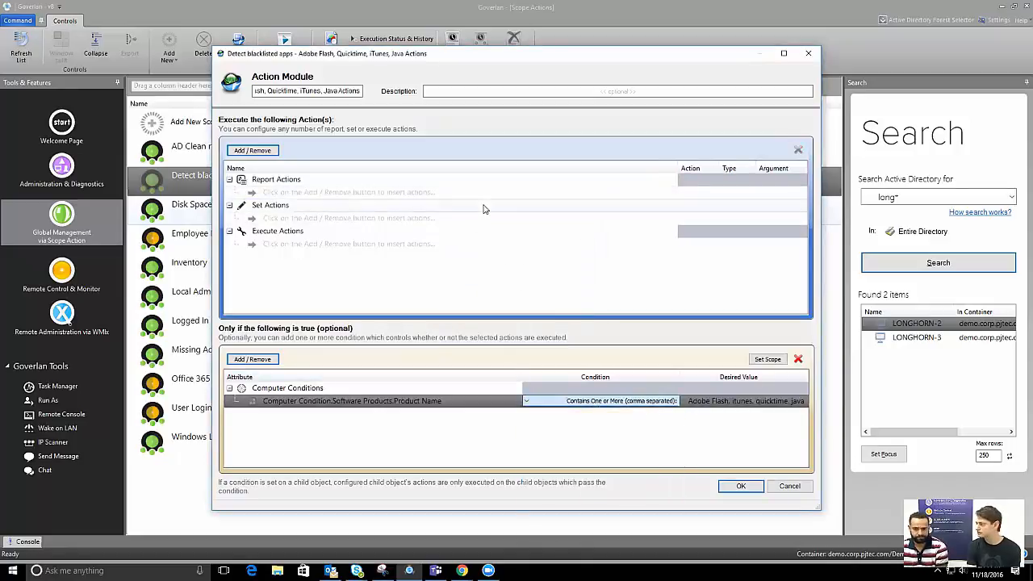
Add the Execute Computer Action > Software Products > Un-install Instance action to the module
click(258, 154)
mouse_move(368, 166)
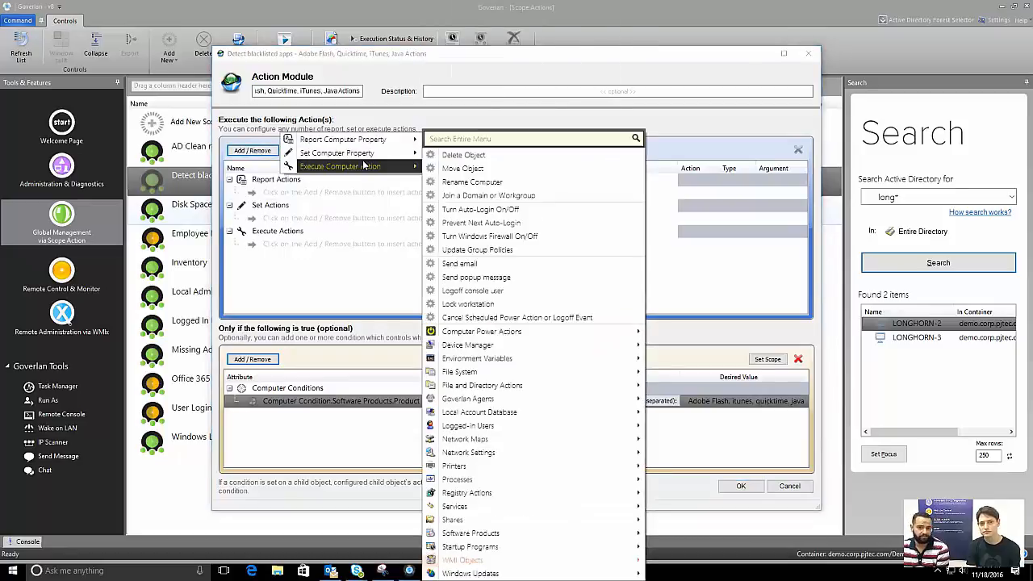
mouse_move(565, 534)
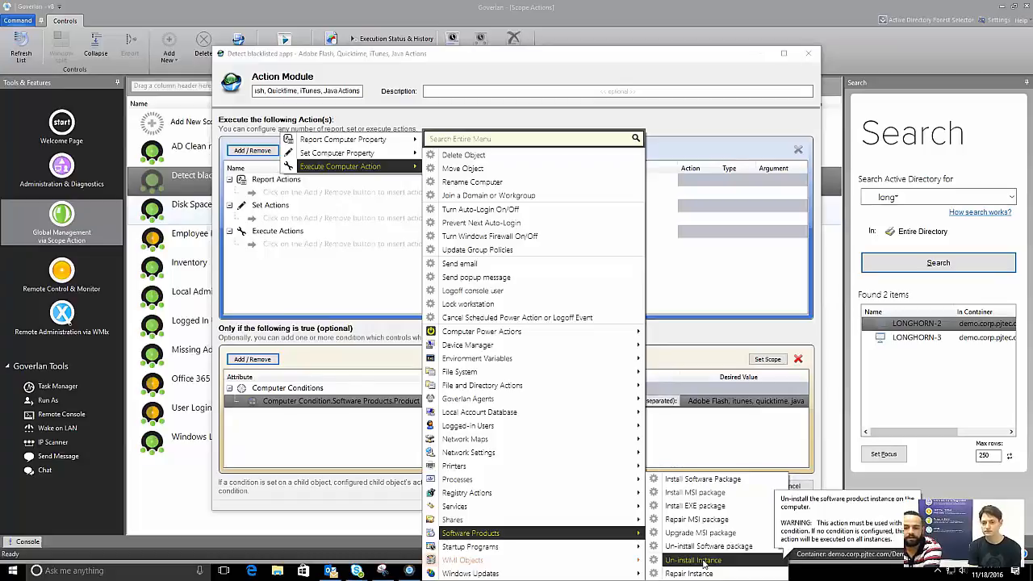
click(703, 564)
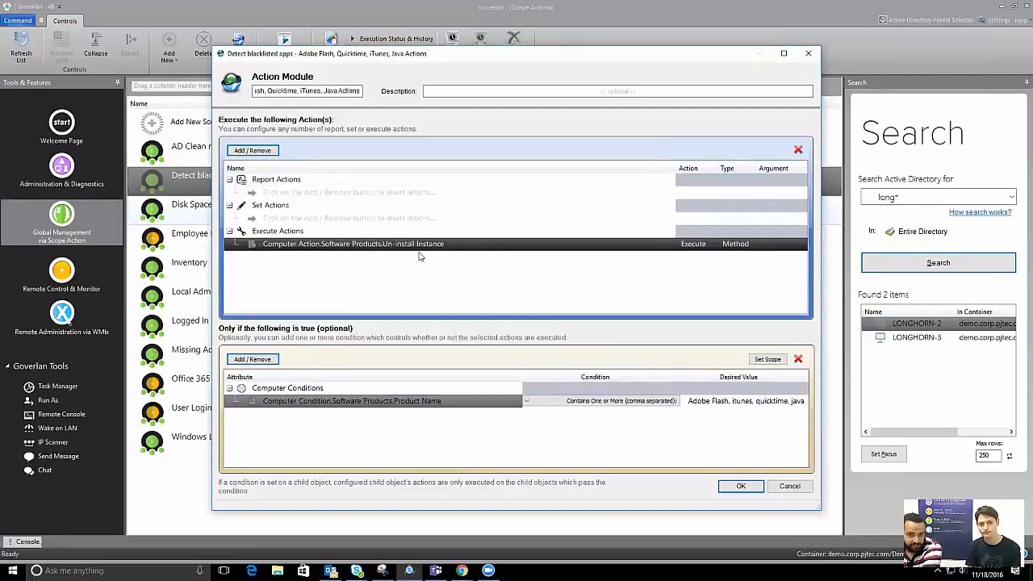
Glance back at the earlier blacklisted-apps scan report in Chrome, then return to Goverlan
click(703, 399)
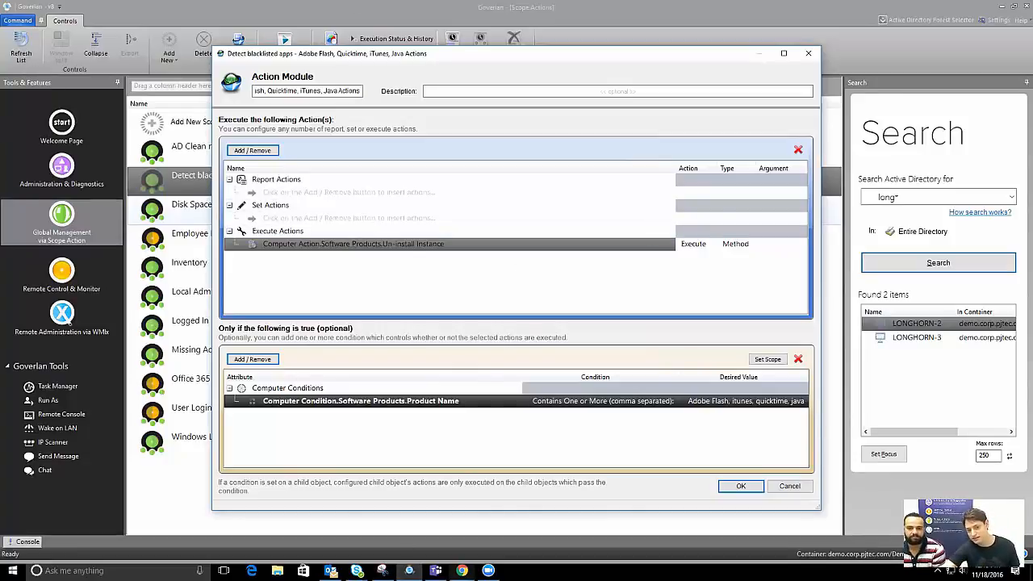
mouse_move(461, 570)
click(526, 516)
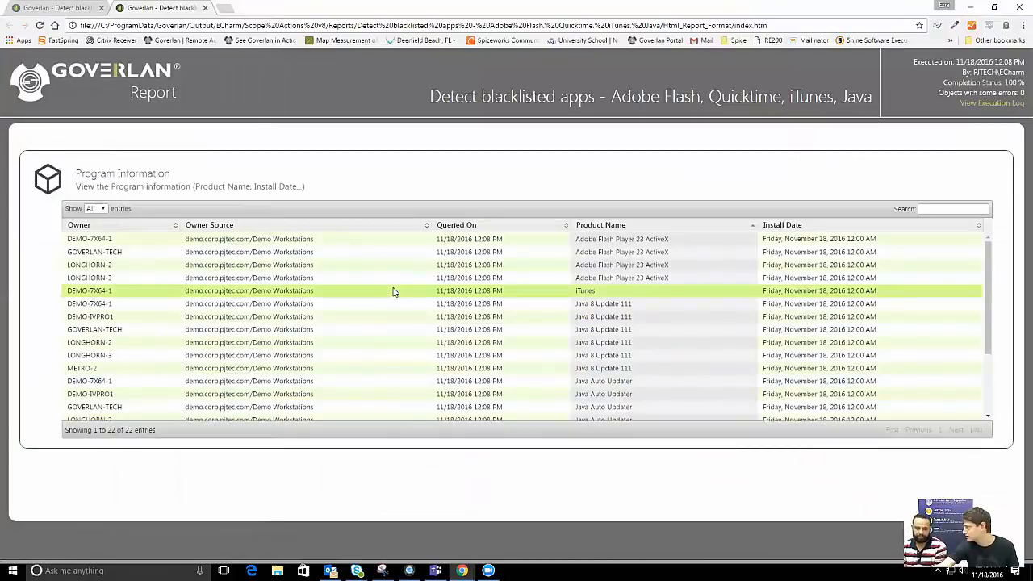
click(969, 8)
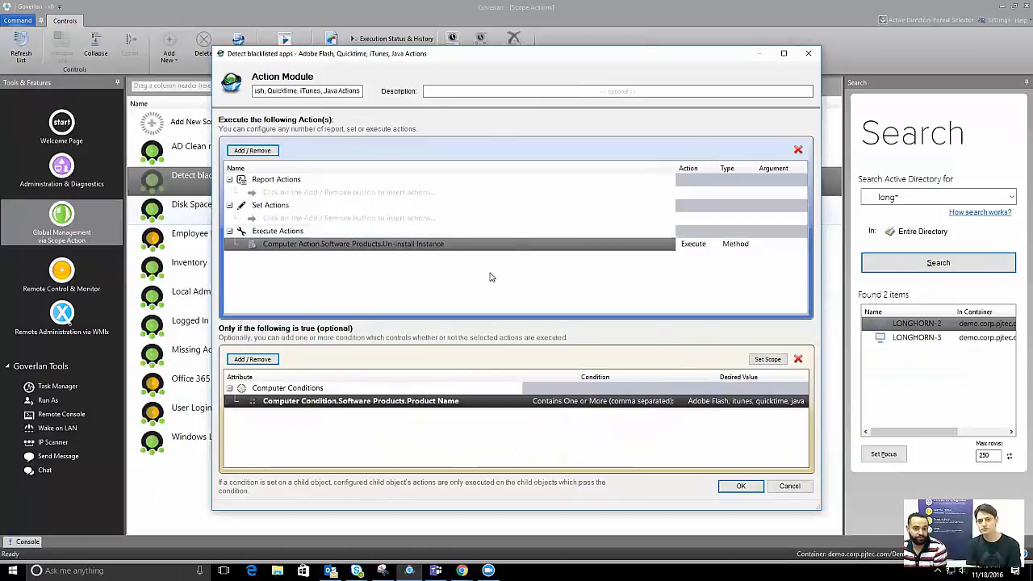
Leave the Product Name condition (Adobe Flash, itunes, quicktime, java) unchanged and save the action module
click(304, 290)
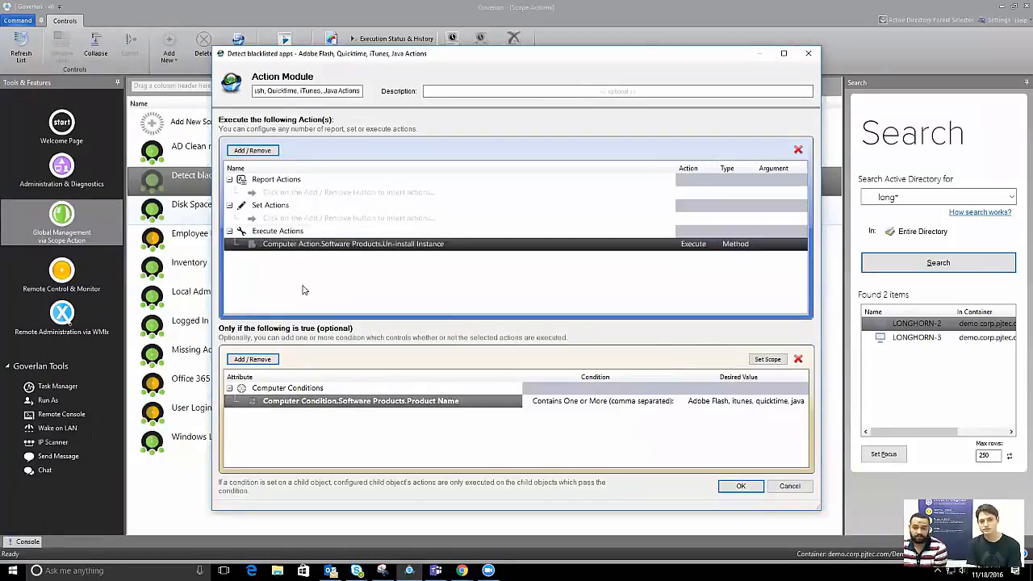
click(350, 402)
click(474, 296)
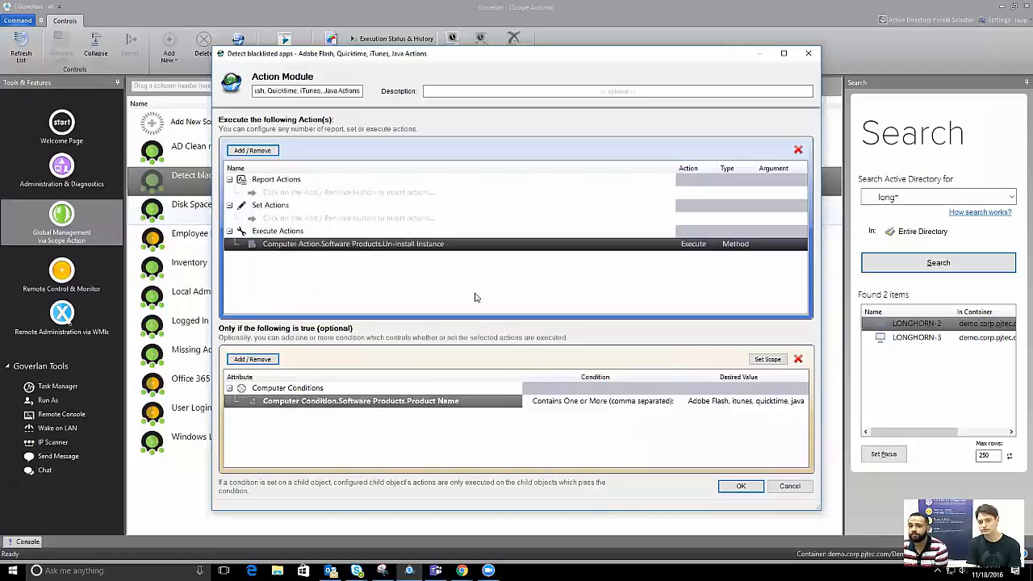
double_click(677, 403)
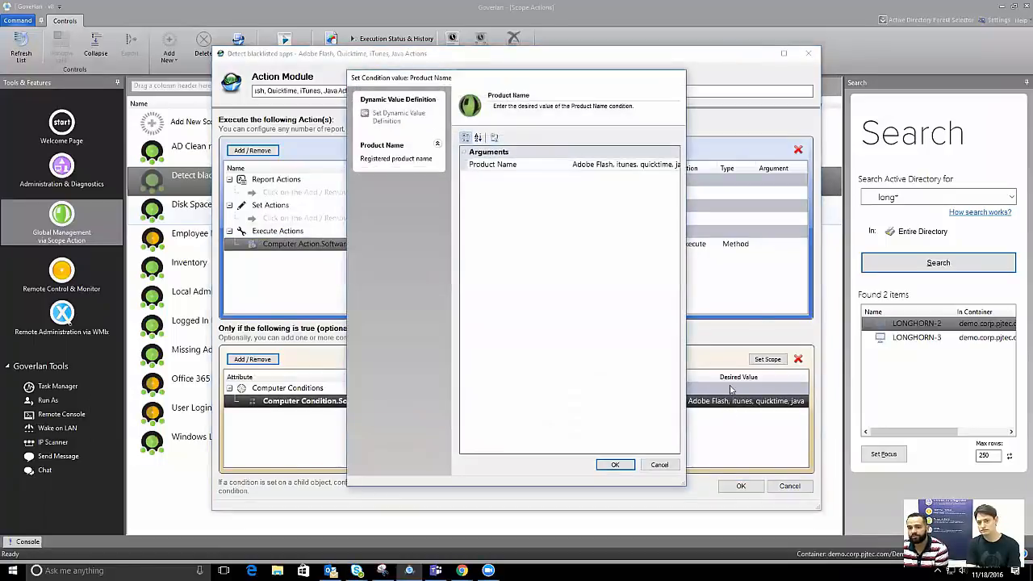
click(659, 465)
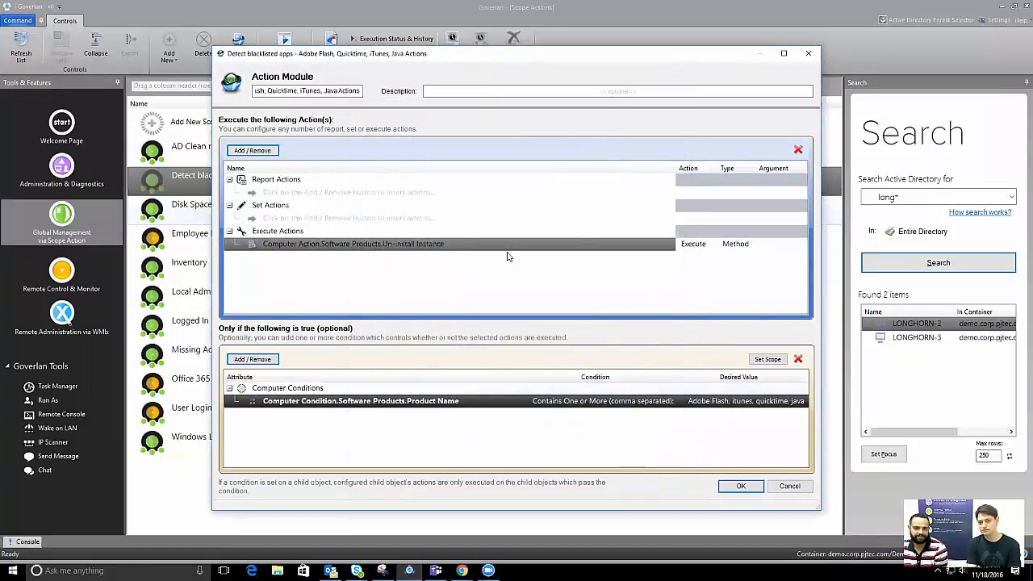
click(387, 218)
click(357, 245)
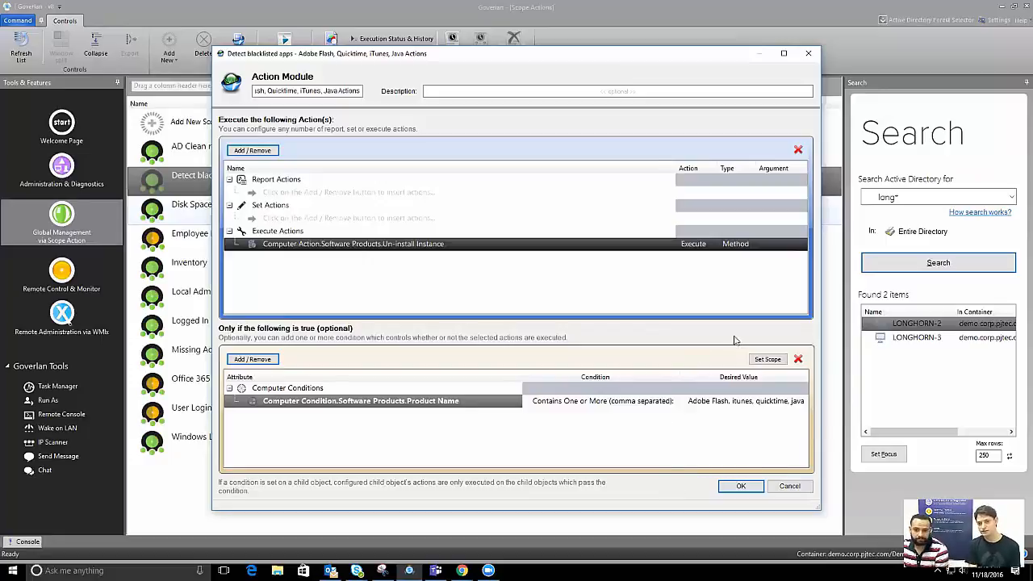
click(738, 486)
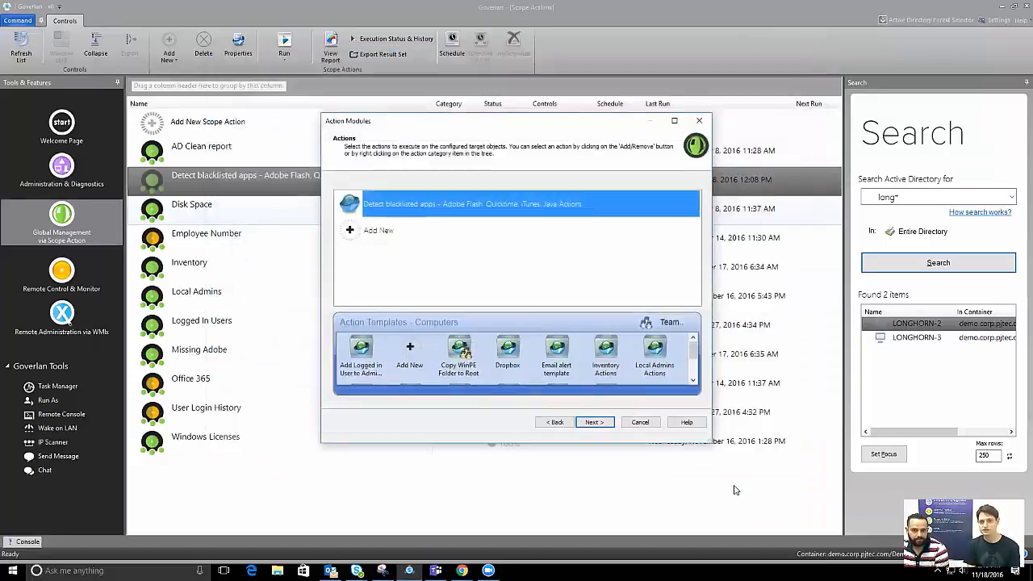
Finish the wizard to run Remove blacklisted apps, check its 50% progress, then close the progress window
click(594, 423)
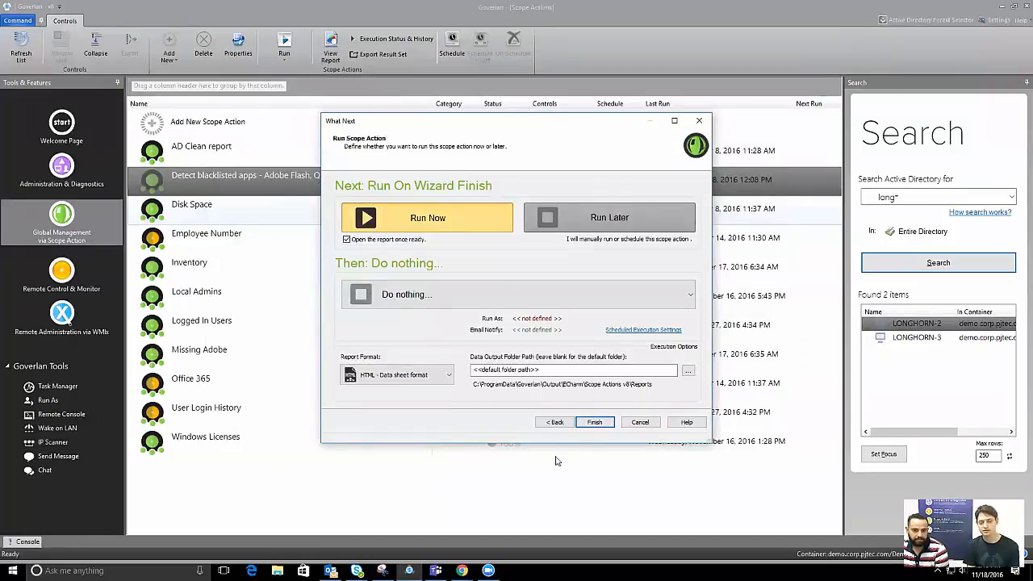
click(594, 421)
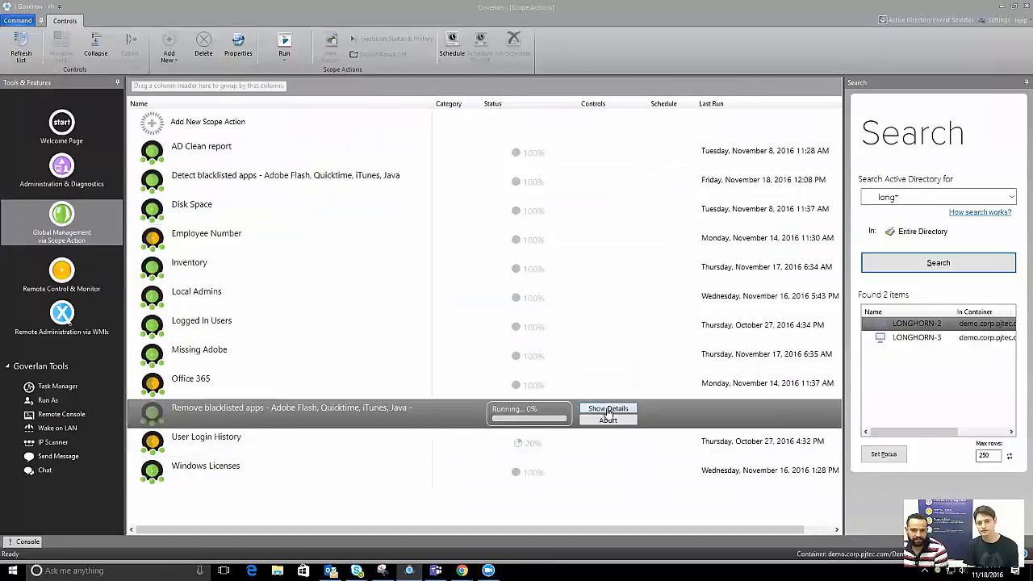
click(608, 408)
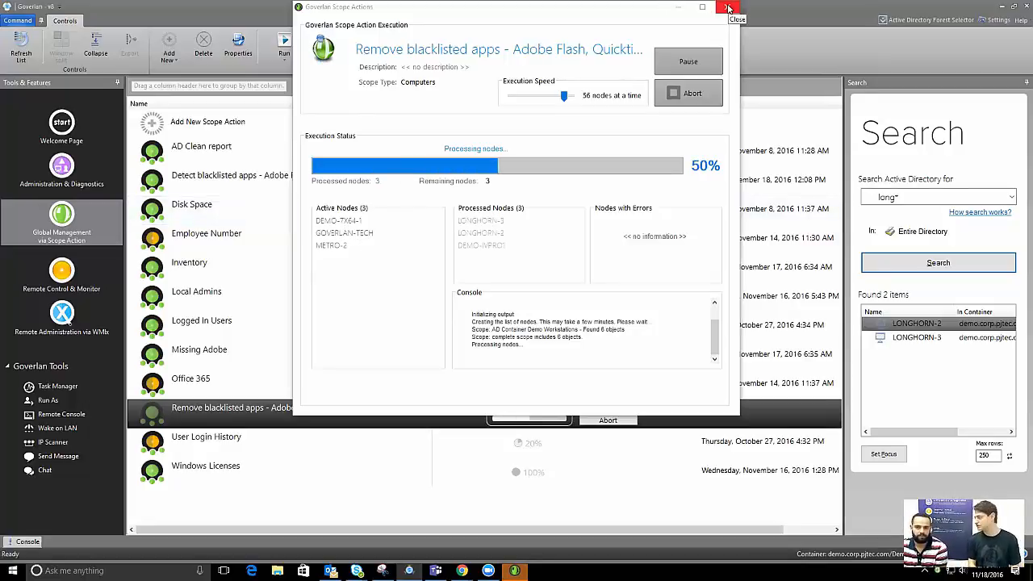
click(728, 8)
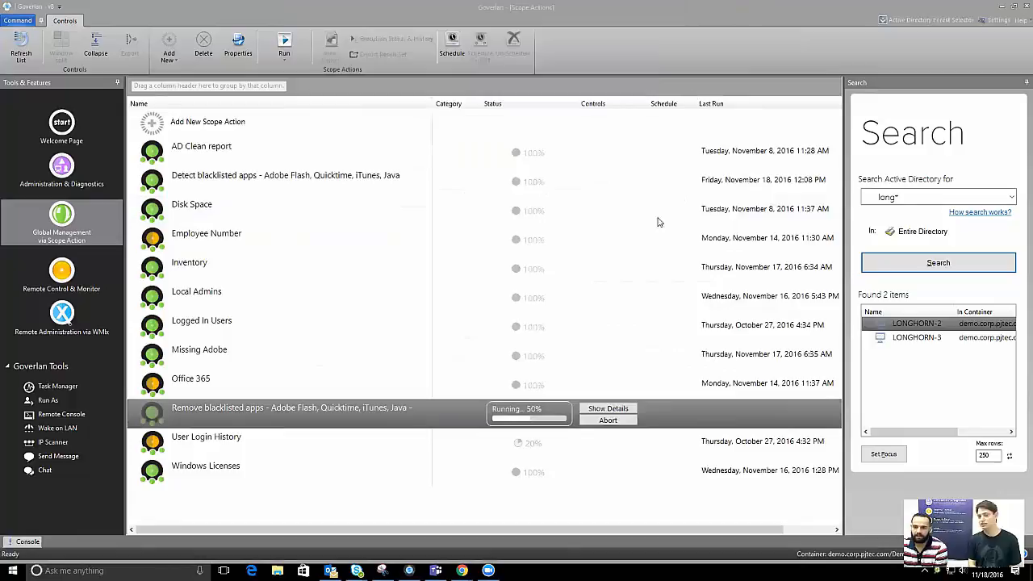
Open Google Chrome's properties in LONGHORN-2's Software Products and export them to a Notepad report
right_click(926, 324)
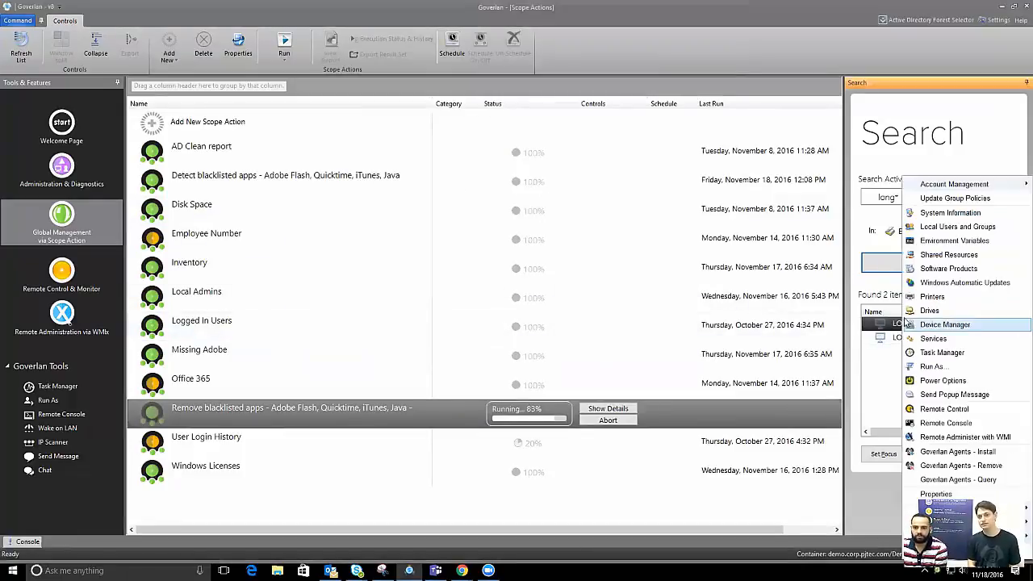
click(945, 268)
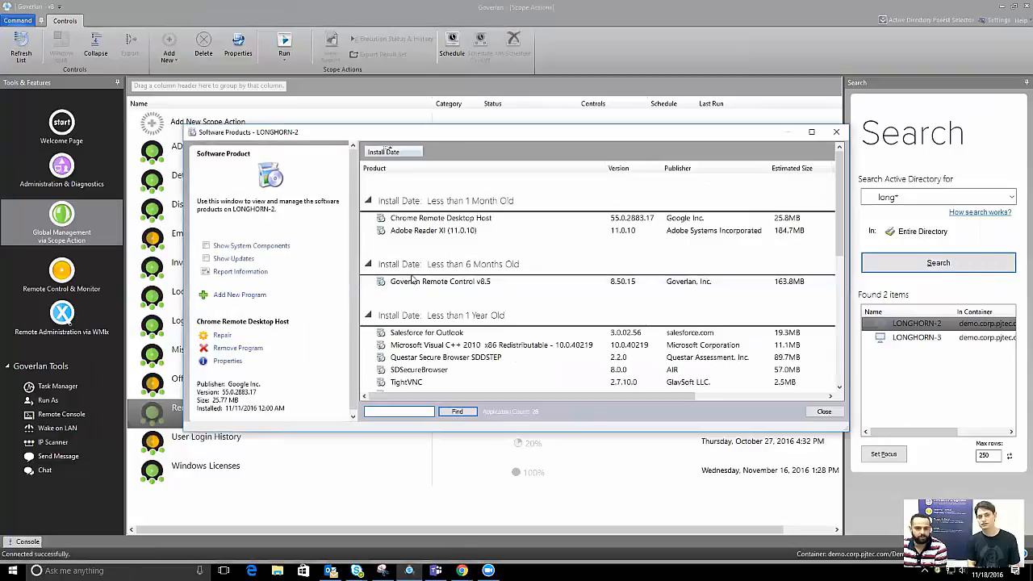
scroll(425, 284, down, 5)
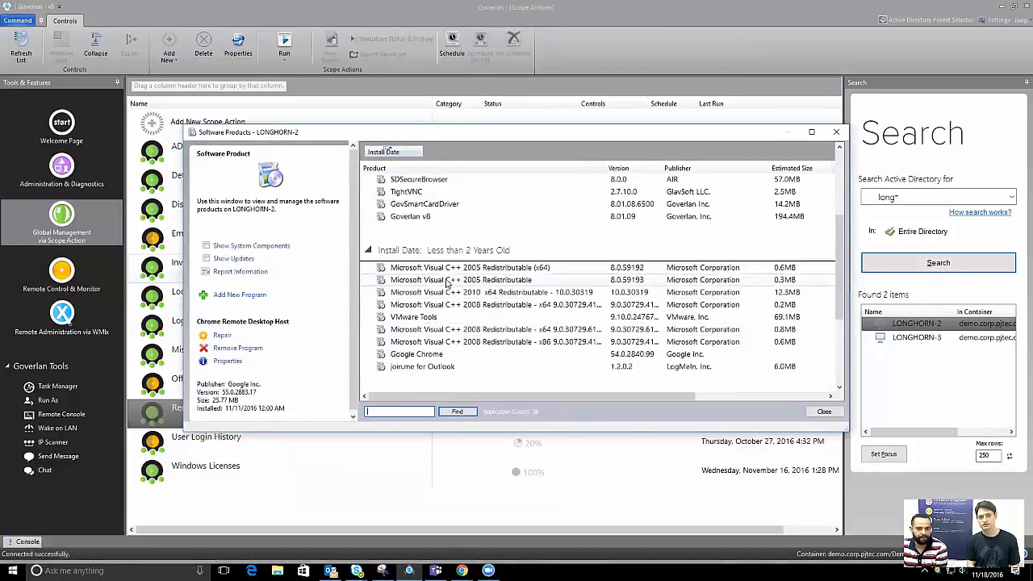
click(444, 318)
click(228, 335)
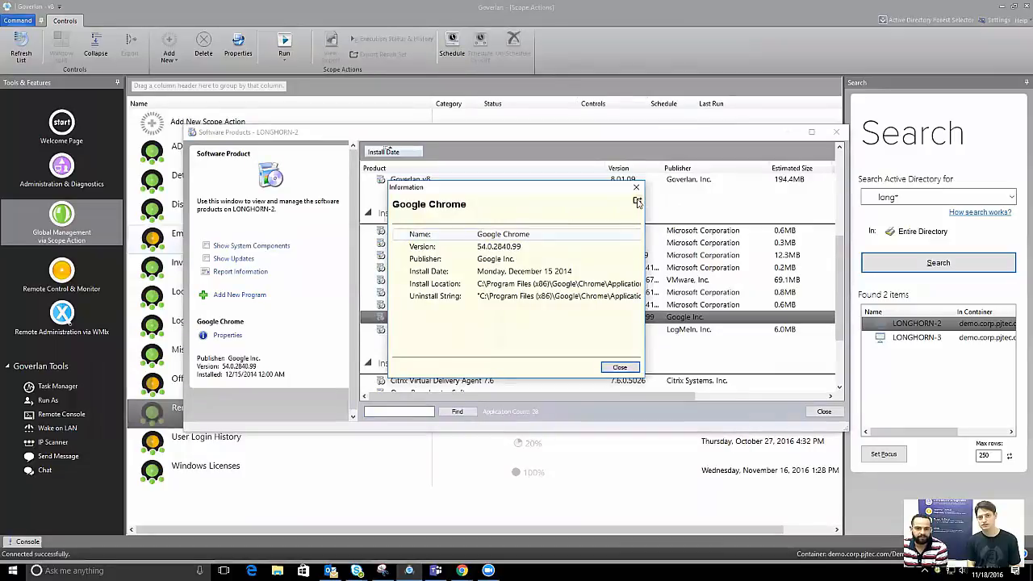
click(636, 200)
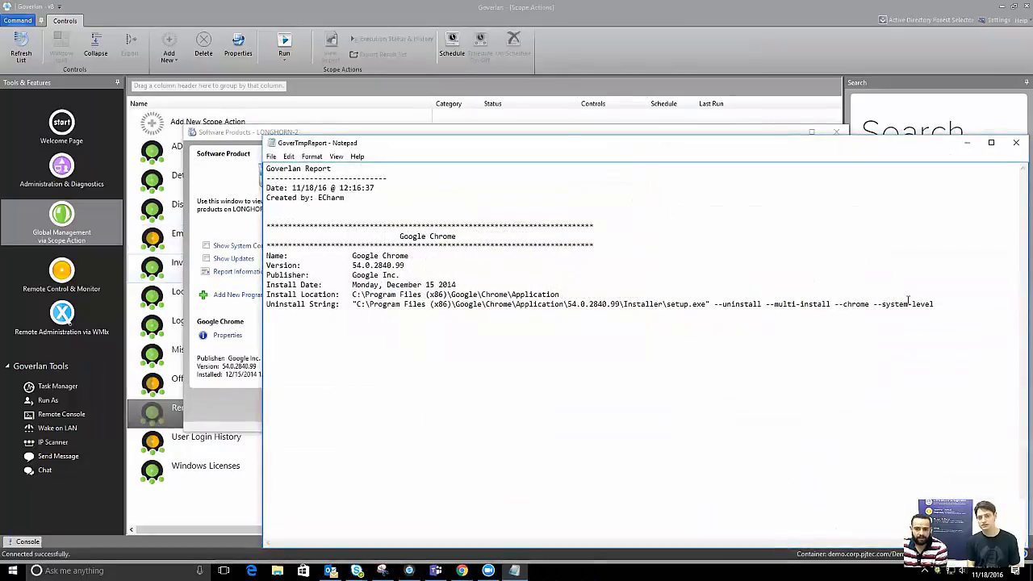
Select the uninstall string in the report, shrink and reposition Notepad, and close the Chrome dialogs
drag(937, 304, 376, 305)
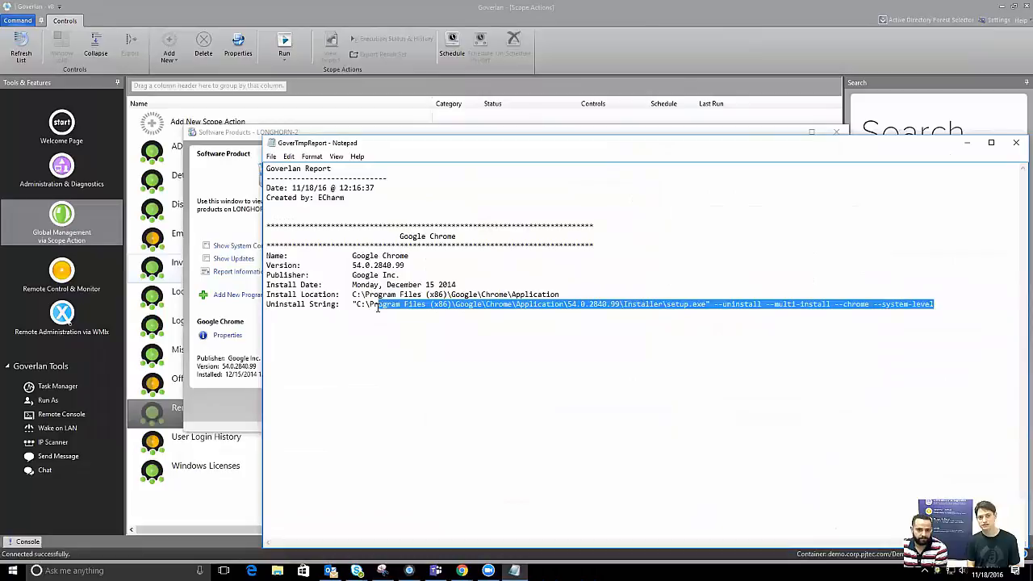
drag(476, 143, 247, 152)
click(419, 302)
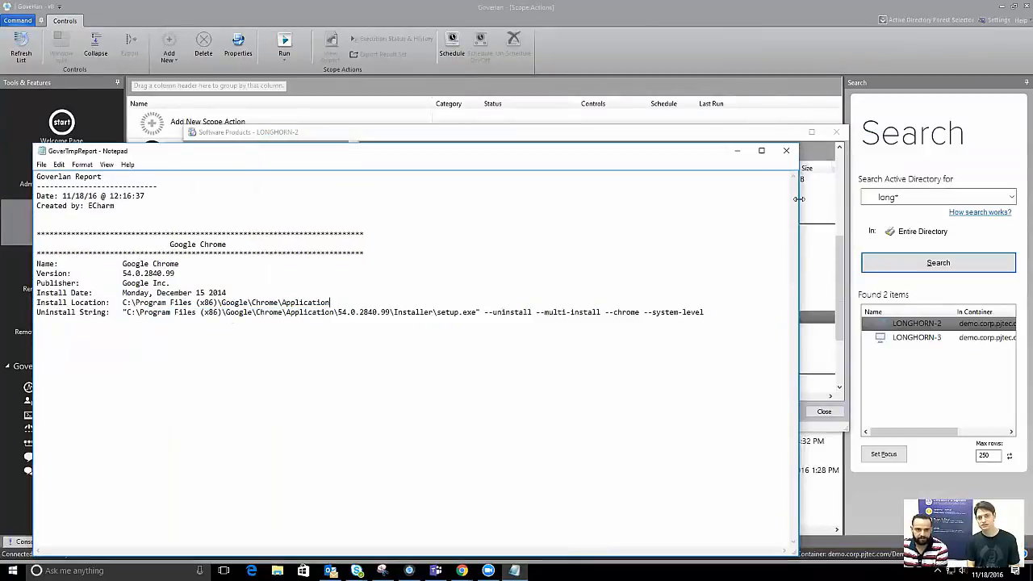
drag(798, 198, 369, 198)
click(637, 201)
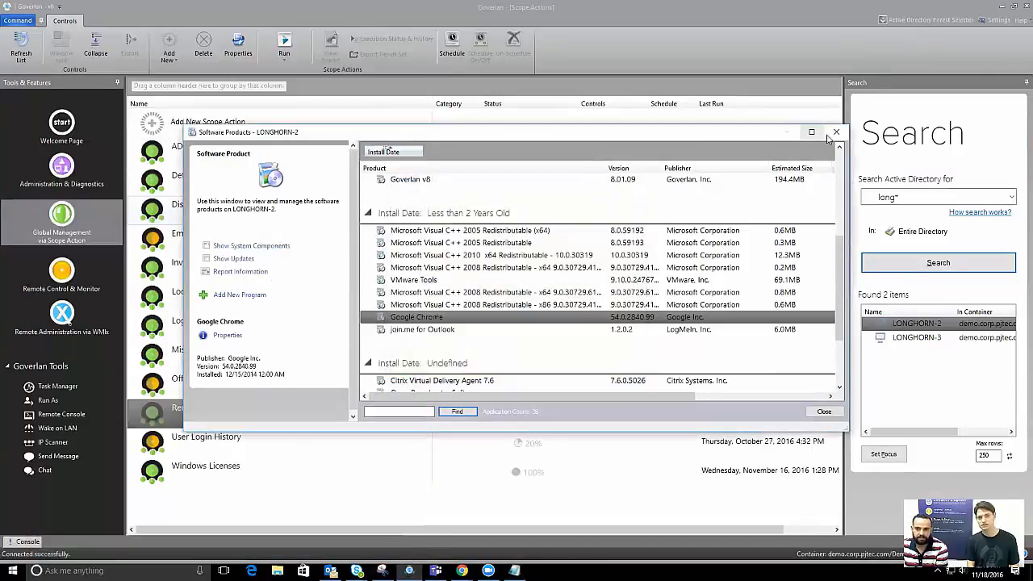
click(835, 131)
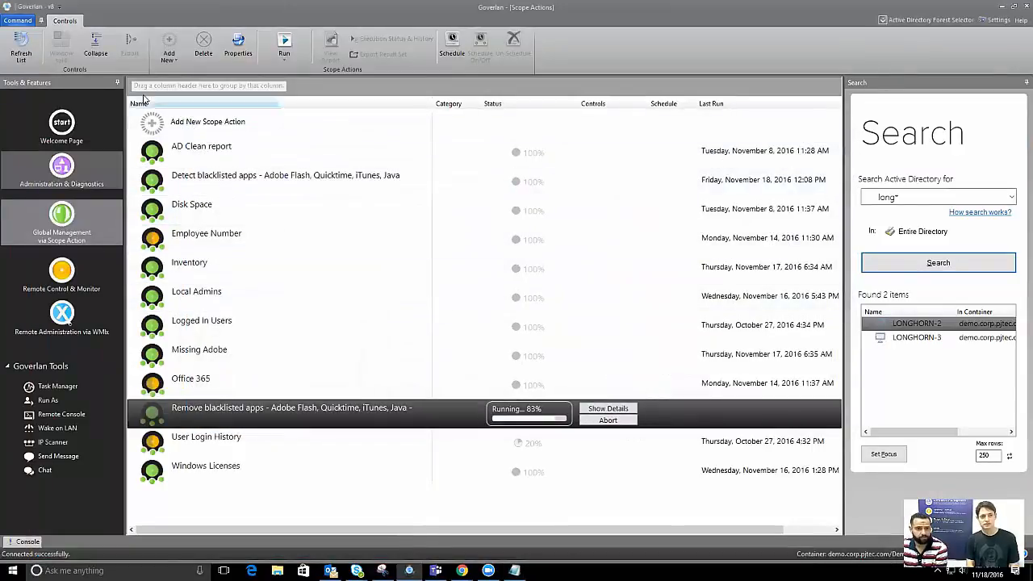
Create the Remove Chrome scope action and choose to add individual objects to its scope
double_click(234, 122)
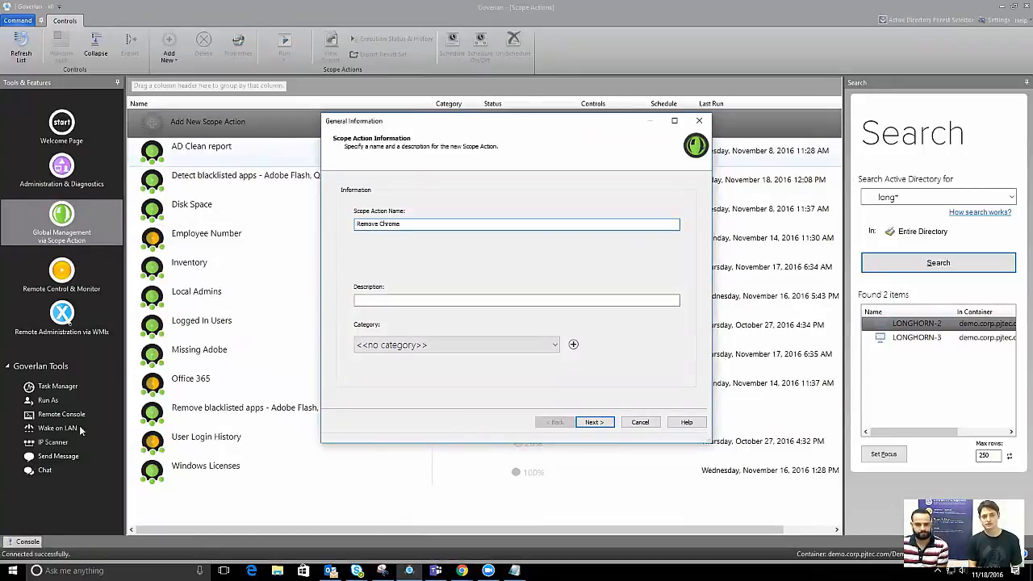
click(595, 422)
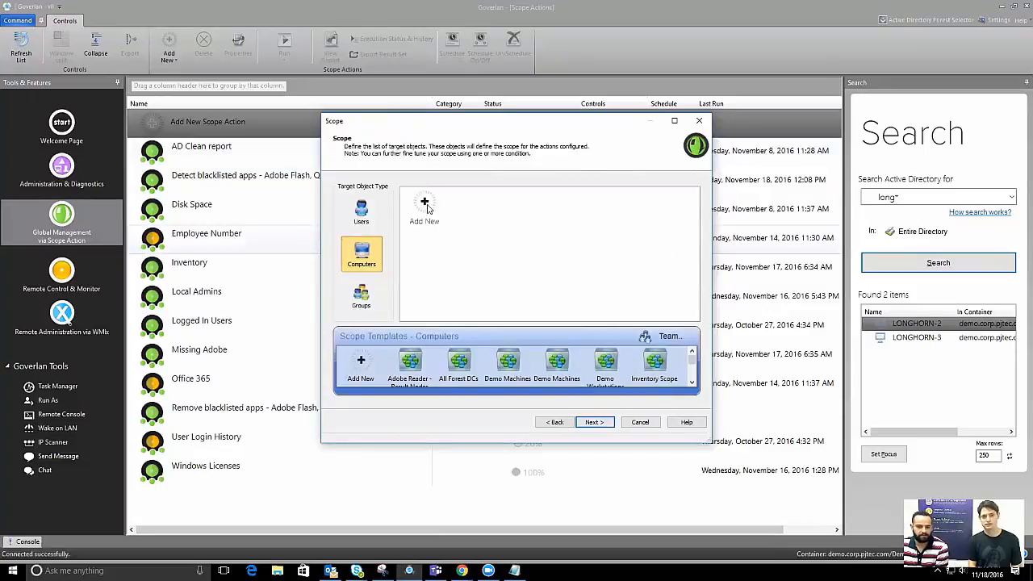
click(425, 207)
click(611, 257)
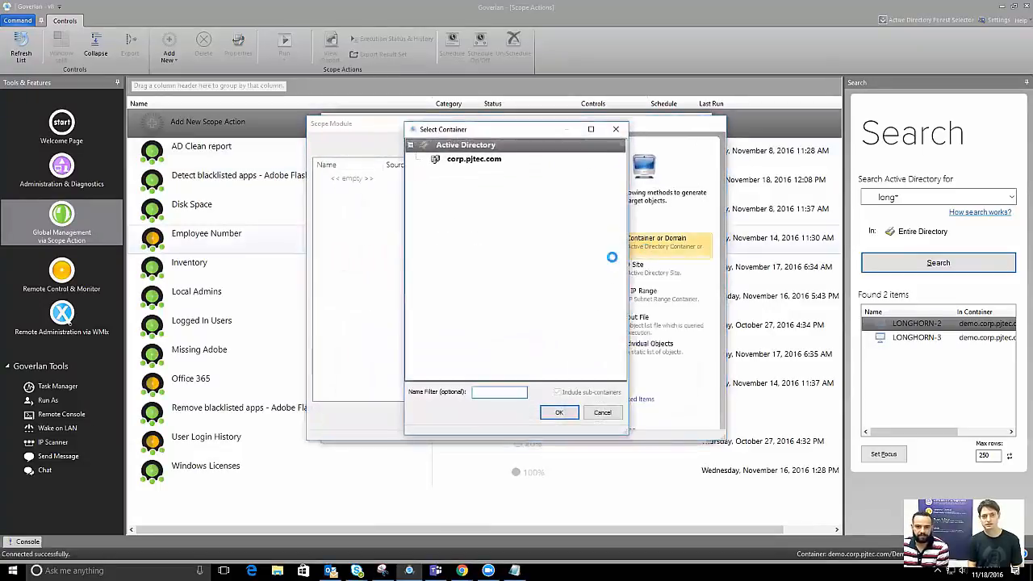
click(612, 414)
click(639, 347)
Search for 'longhorn', add LONGHORN-2 to the scope, and open the Remove Chrome Actions module
text(longhorn)
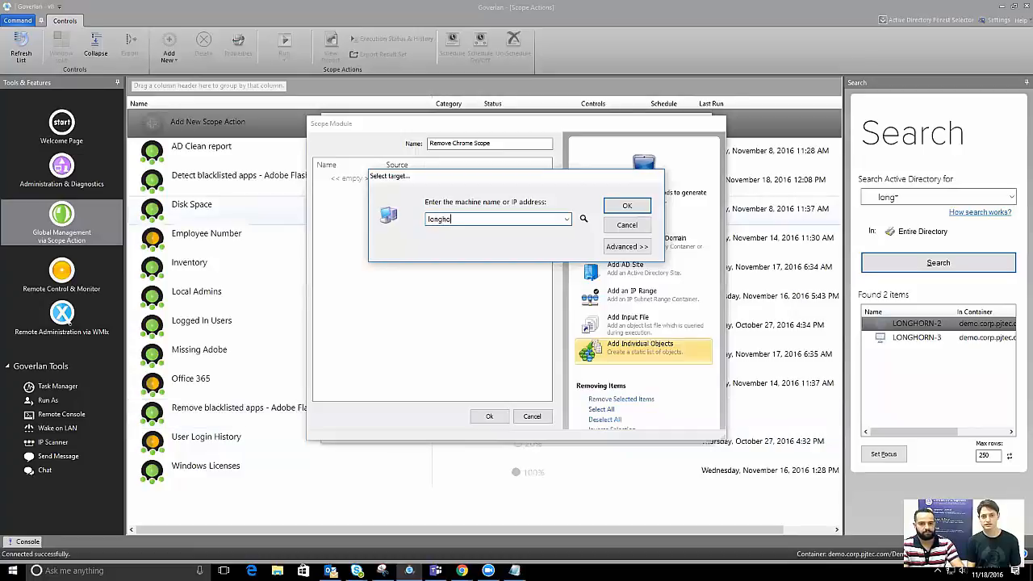
key(Return)
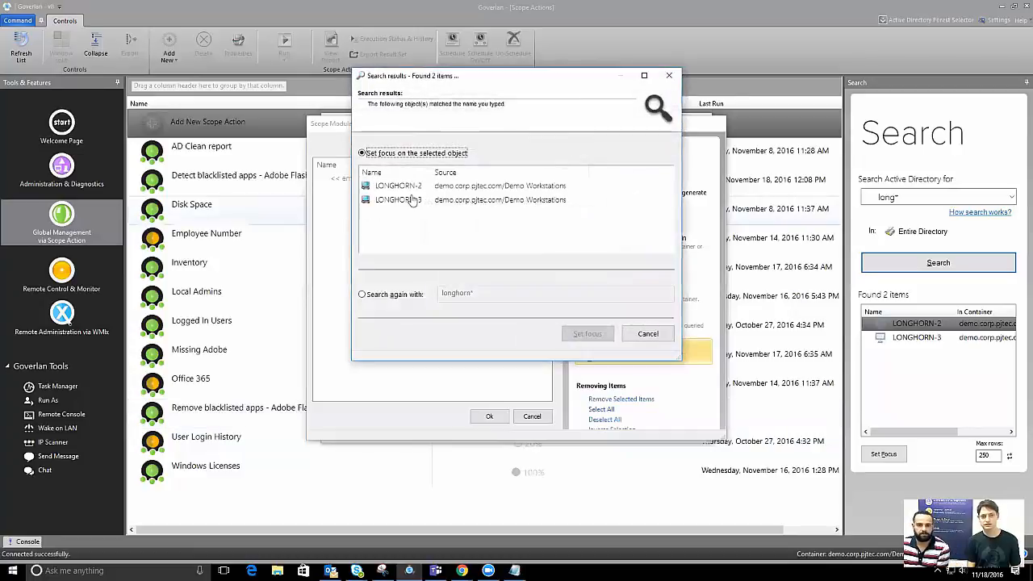
click(434, 187)
double_click(434, 186)
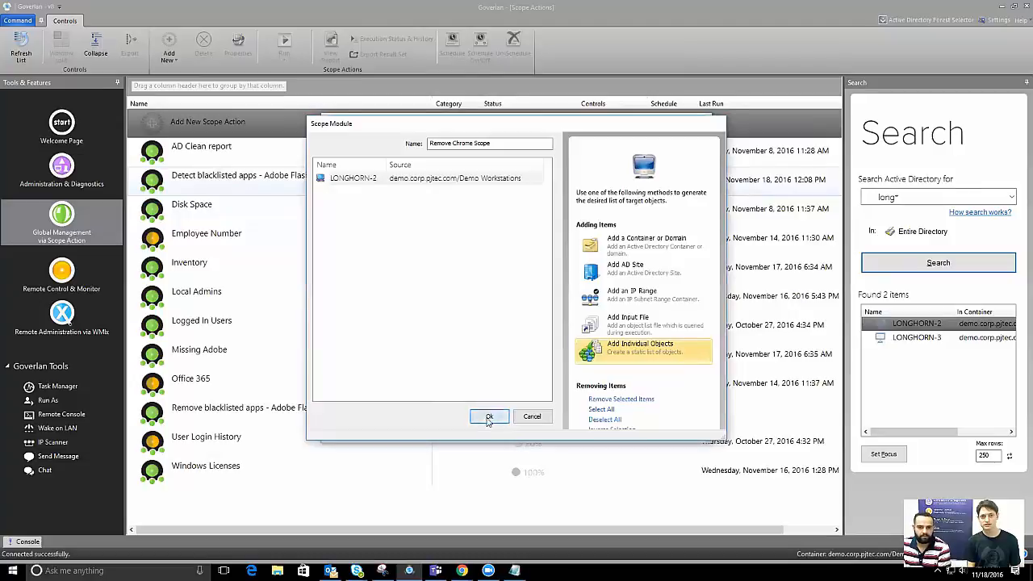
click(487, 416)
click(595, 422)
double_click(381, 205)
Add a Processes > Run a new process action and enlarge its arguments window
click(252, 150)
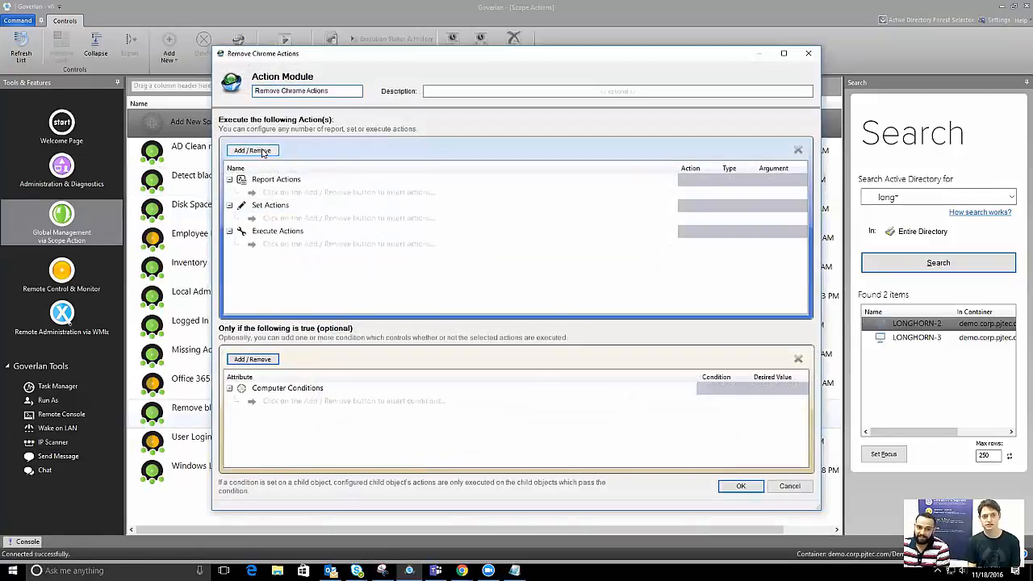
mouse_move(330, 154)
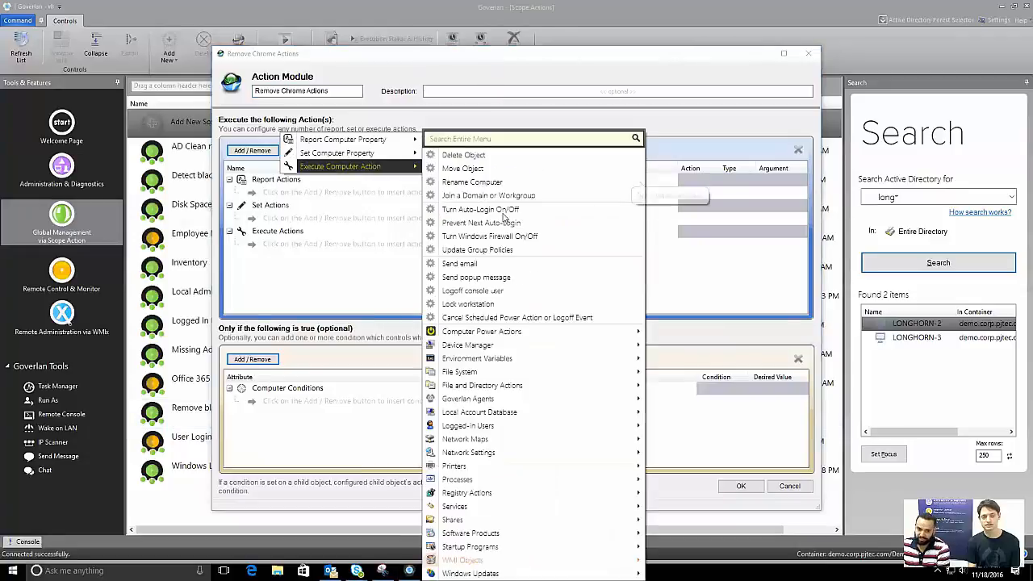
mouse_move(472, 536)
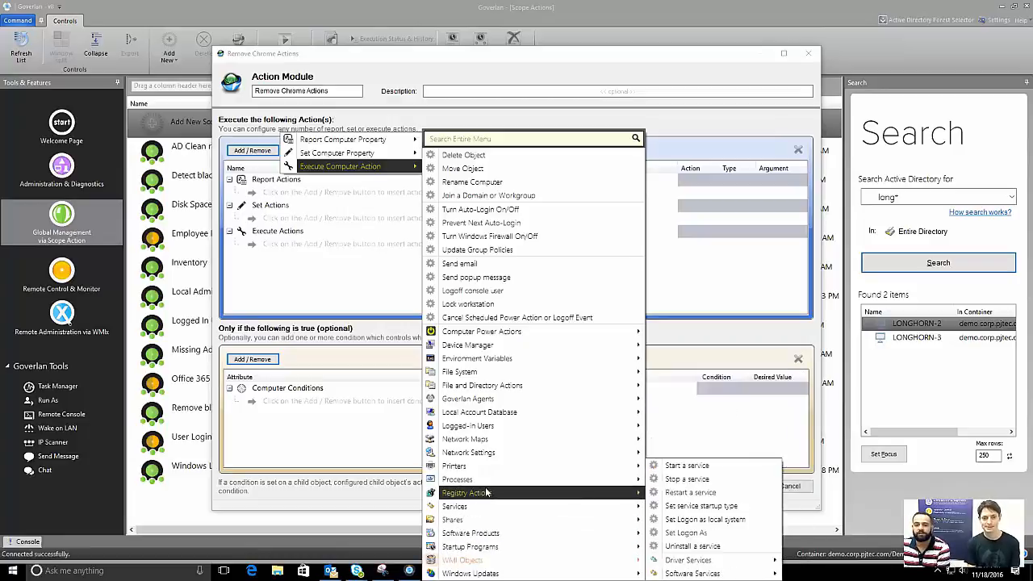
mouse_move(485, 481)
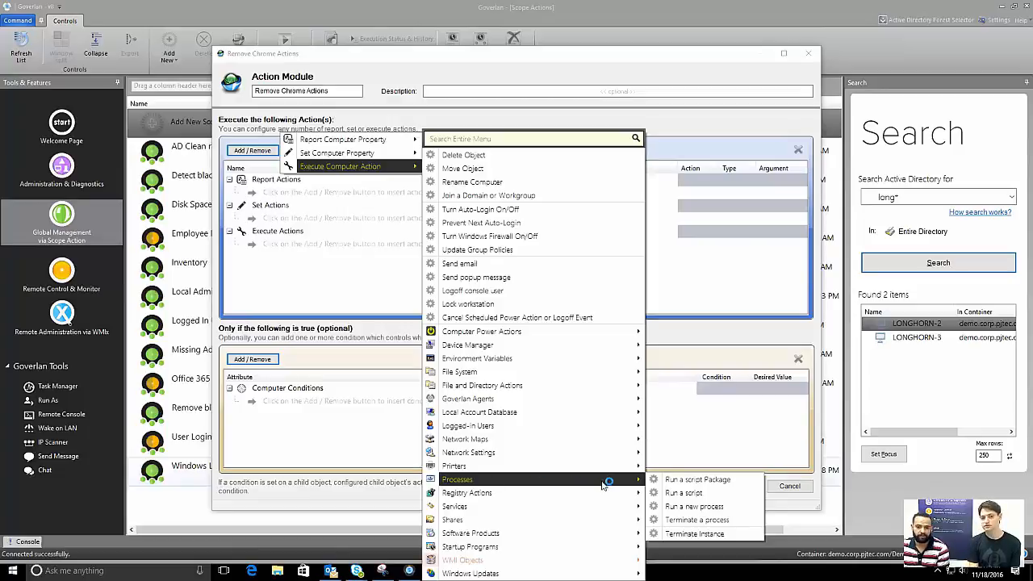
click(723, 508)
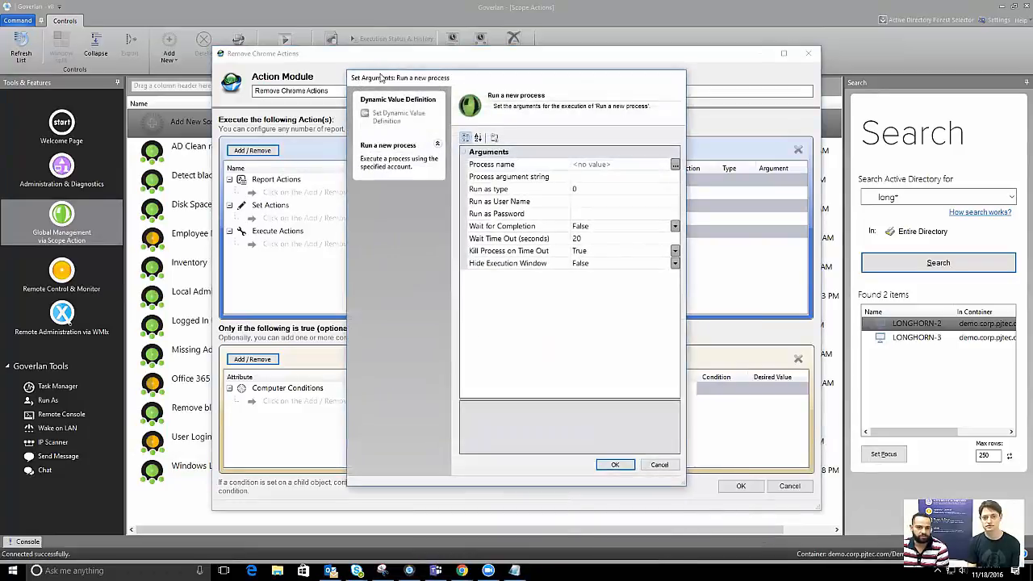
drag(378, 77, 359, 73)
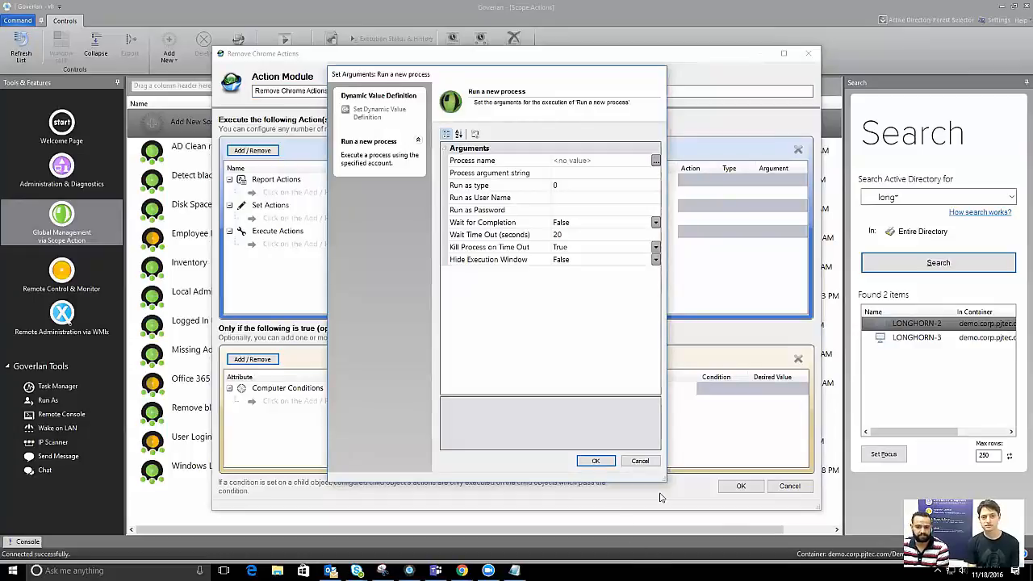
drag(664, 479, 873, 419)
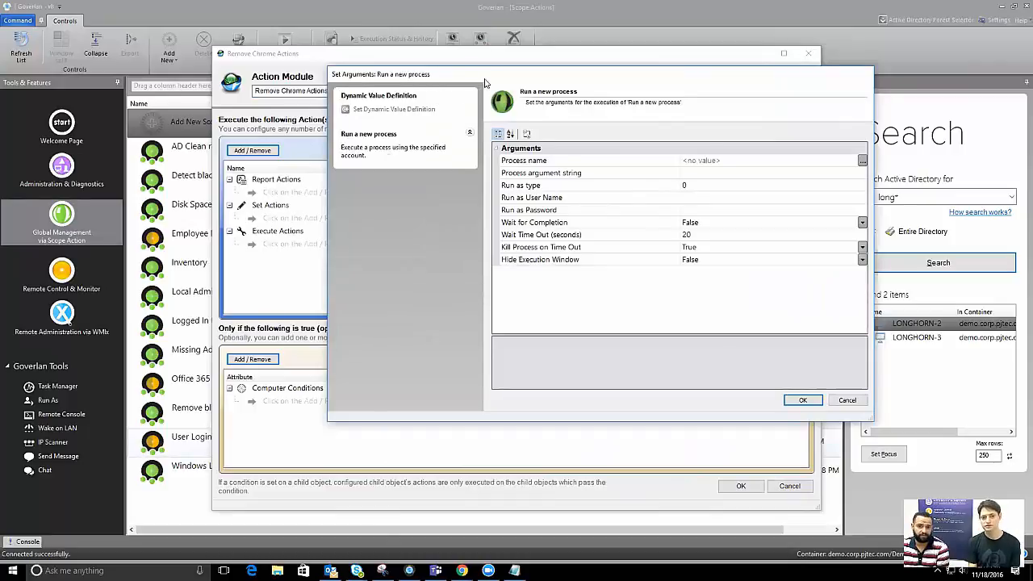
drag(485, 83, 438, 93)
click(512, 173)
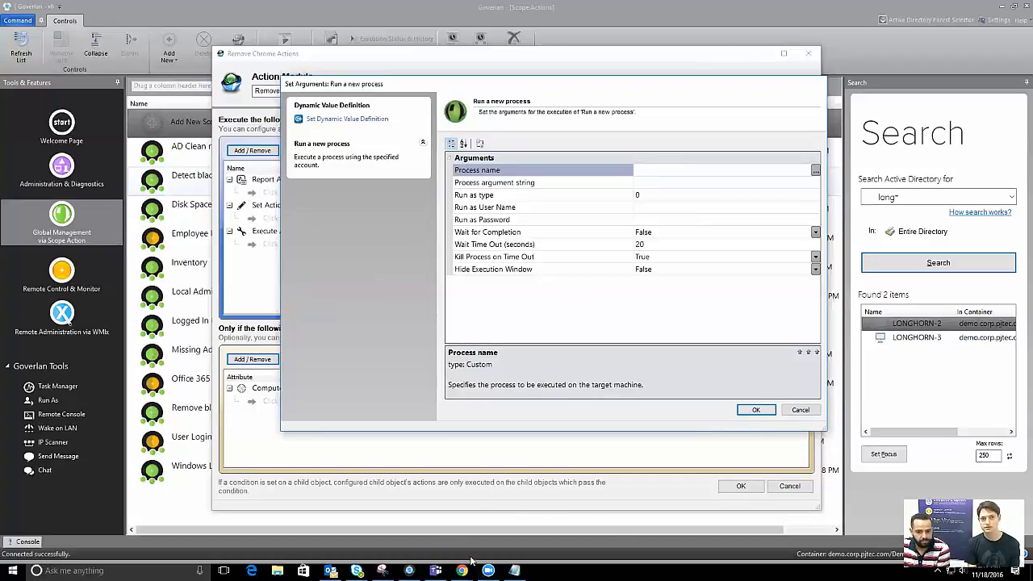
Copy Chrome's quoted setup.exe uninstall path from the Notepad report into Process name
click(514, 570)
drag(165, 551, 260, 551)
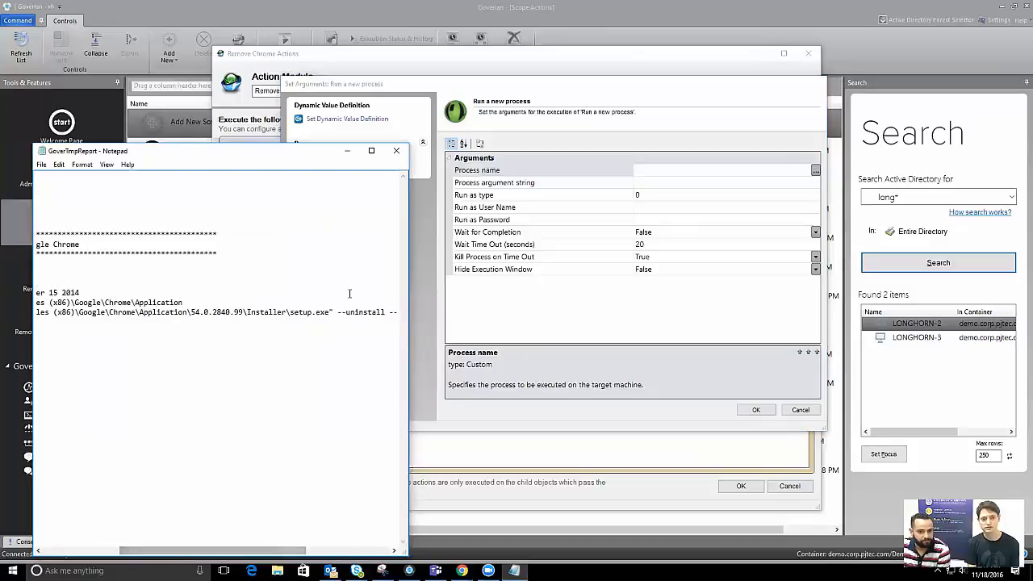
drag(328, 314, 249, 316)
click(331, 314)
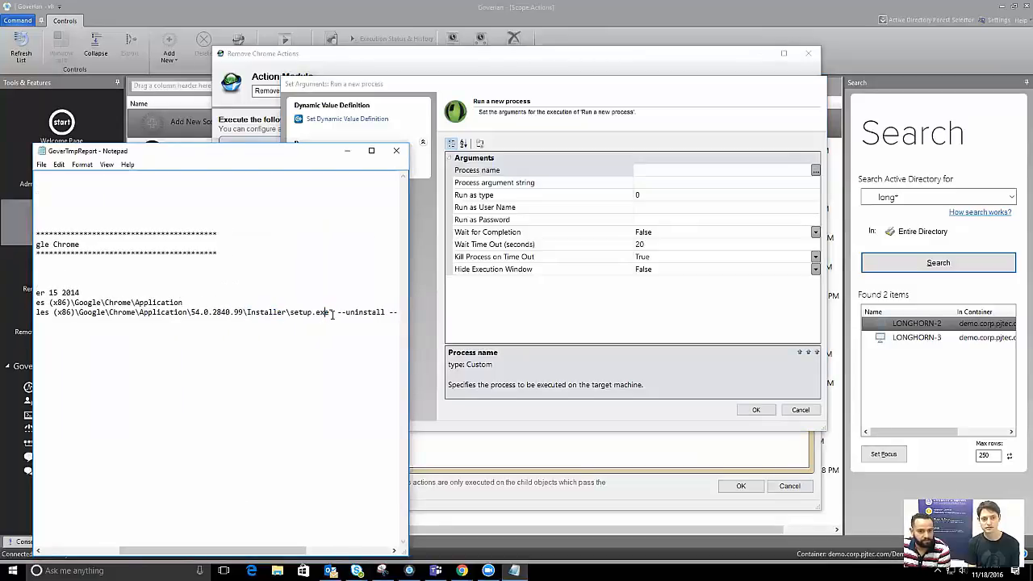
drag(337, 312, 122, 307)
key(ctrl+c)
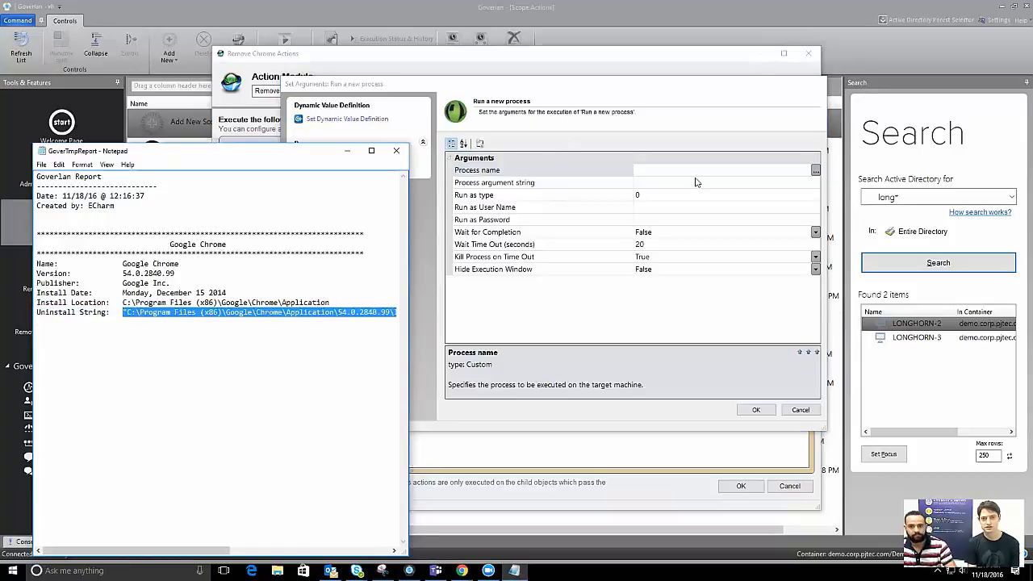
click(699, 171)
key(ctrl+v)
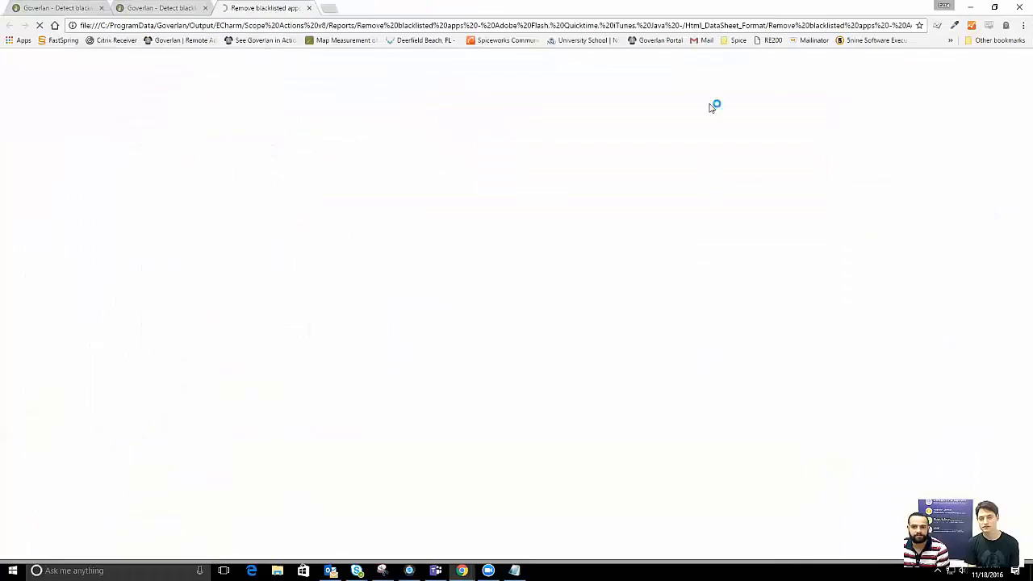
Scroll the Remove blacklisted apps report to the processed nodes table, then minimize Chrome
scroll(364, 272, down, 1)
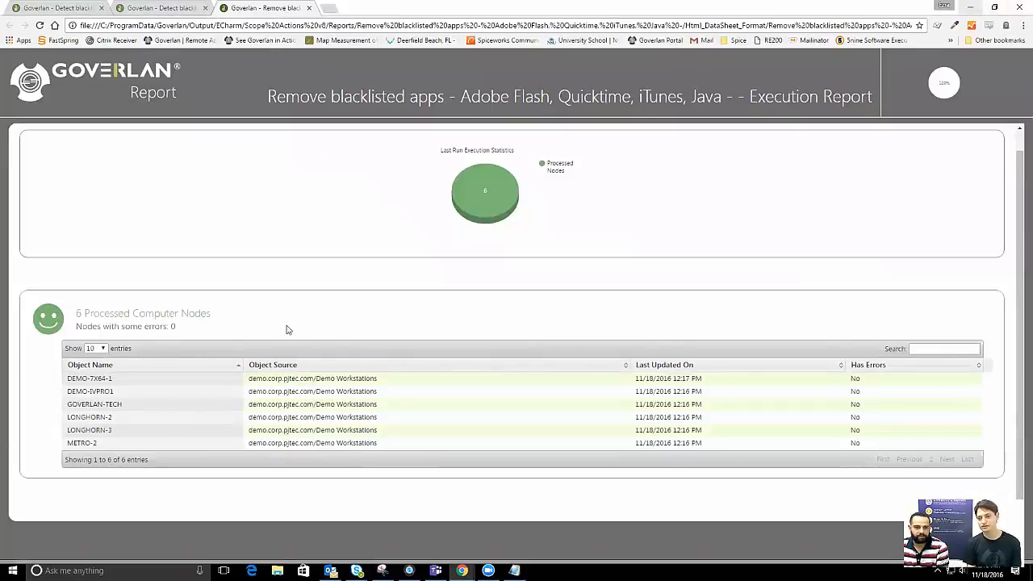
click(973, 6)
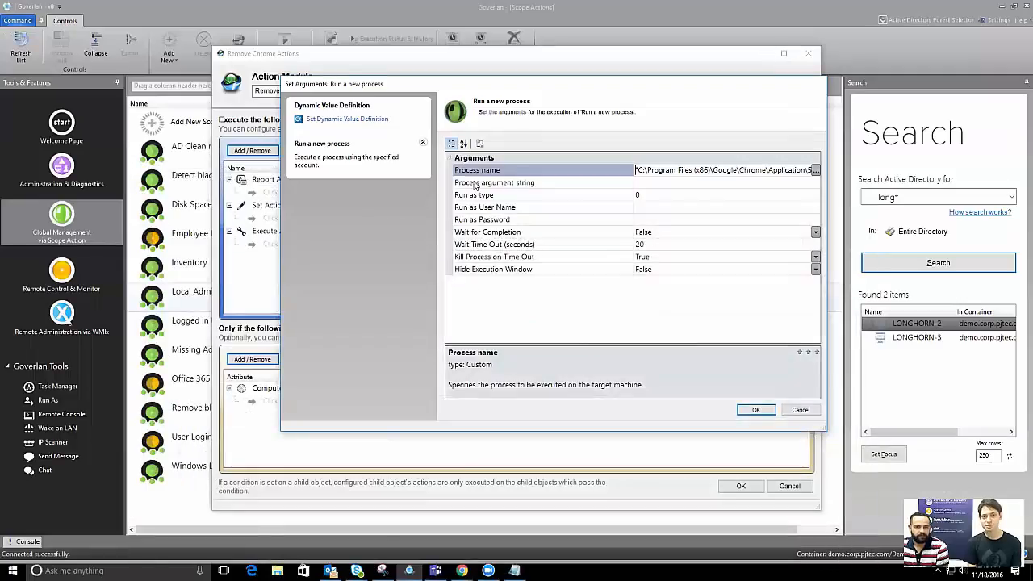
Paste Chrome's uninstall switches from Notepad into the Process argument string and enlarge the dialog
drag(754, 170, 868, 171)
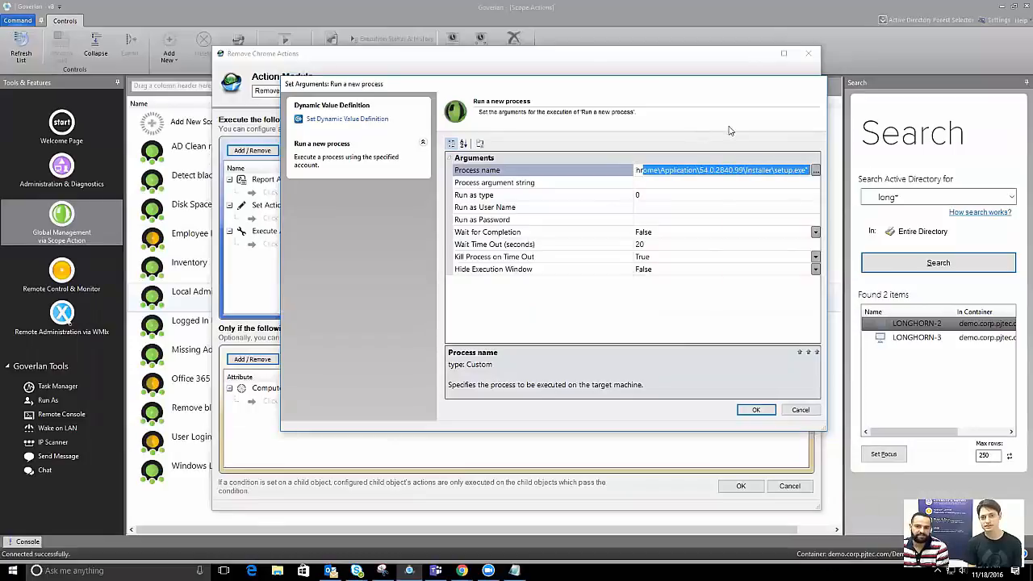
click(541, 183)
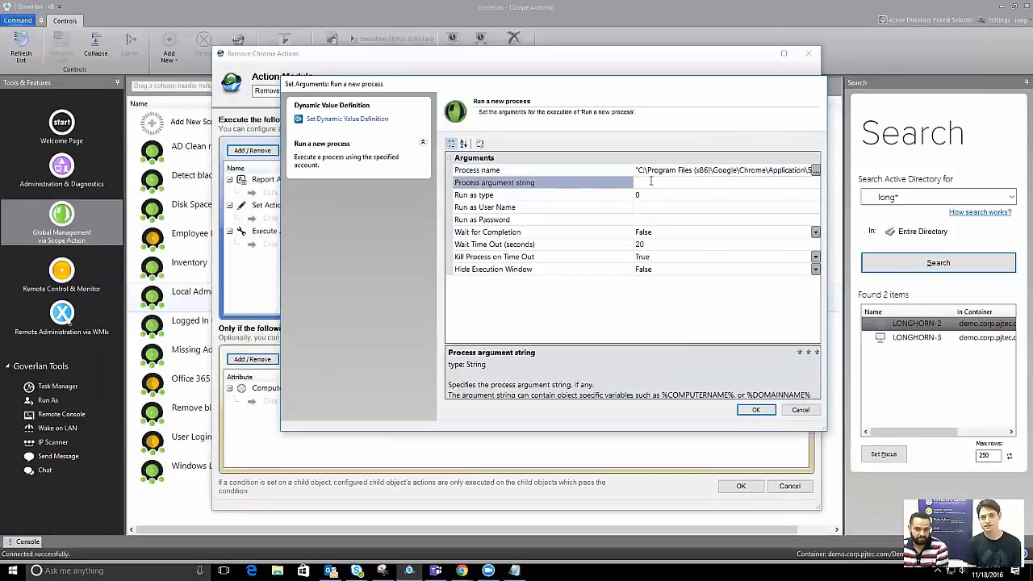
click(514, 570)
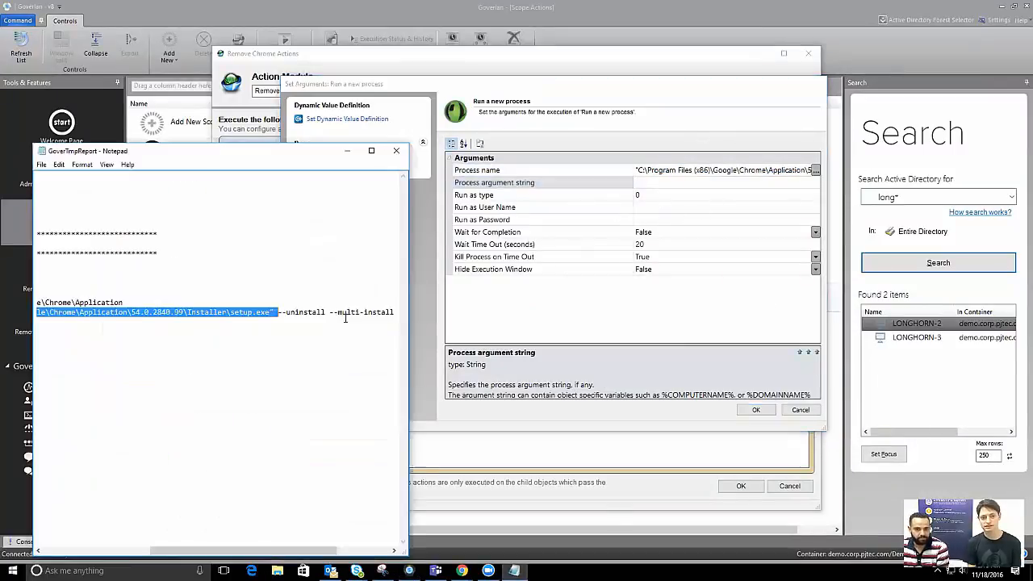
click(277, 314)
drag(278, 315, 428, 315)
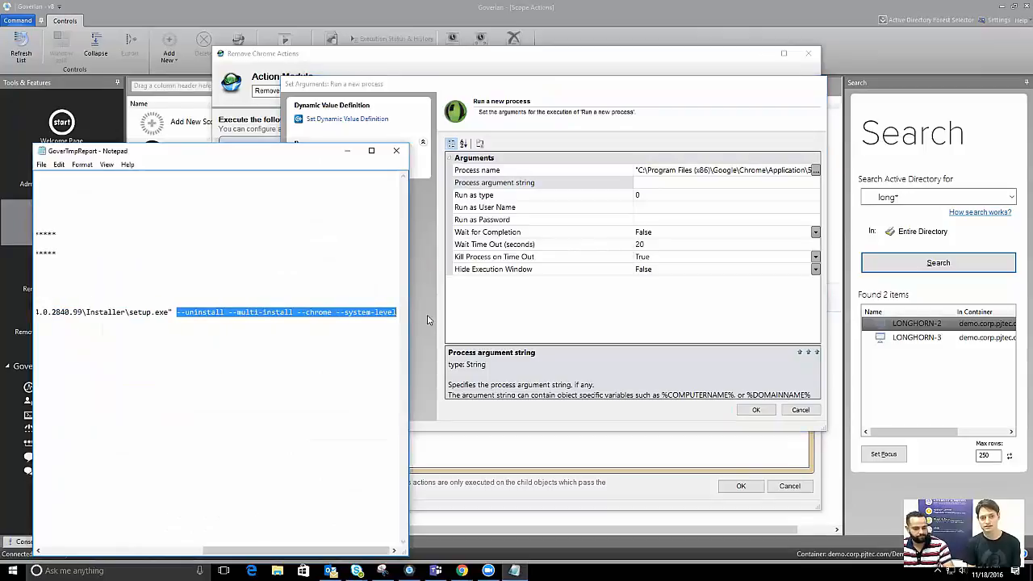
click(668, 183)
key(ctrl+v)
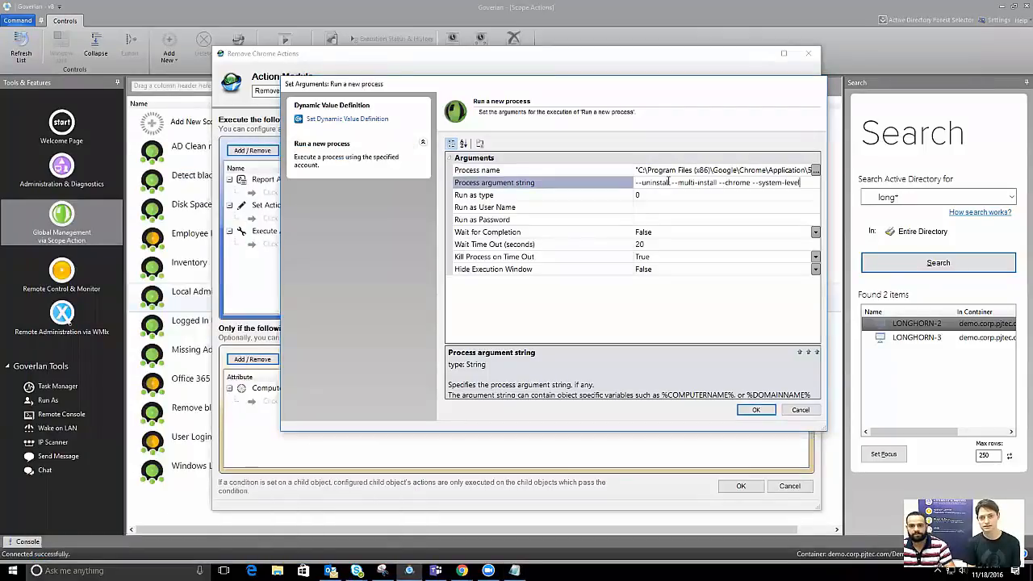
click(566, 198)
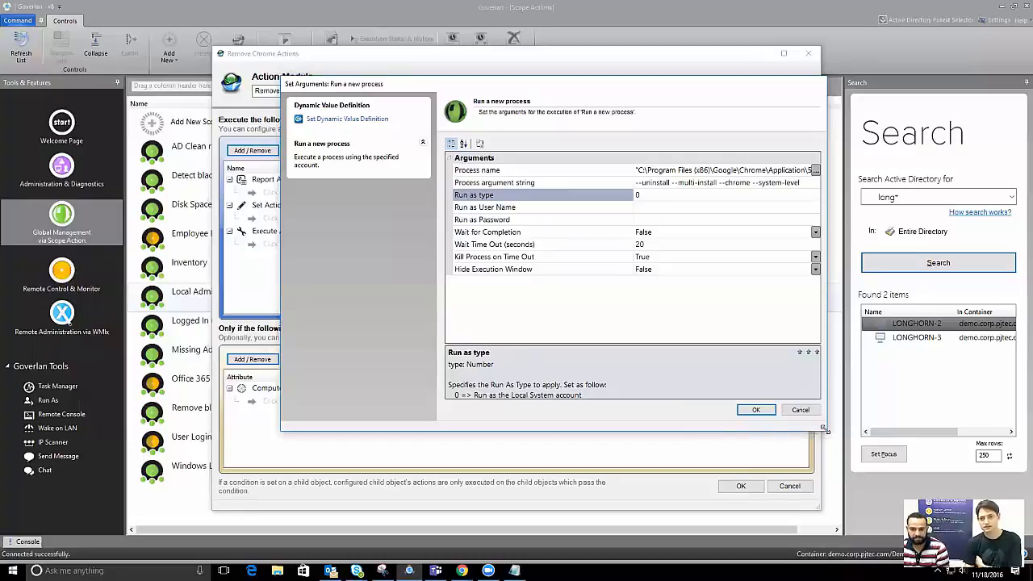
drag(824, 429, 856, 515)
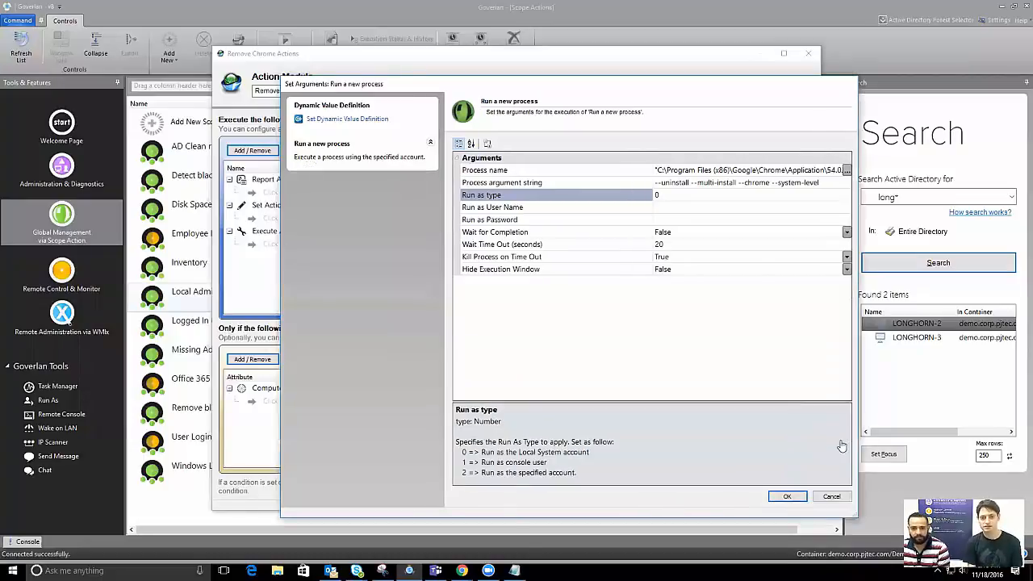
drag(611, 92, 537, 39)
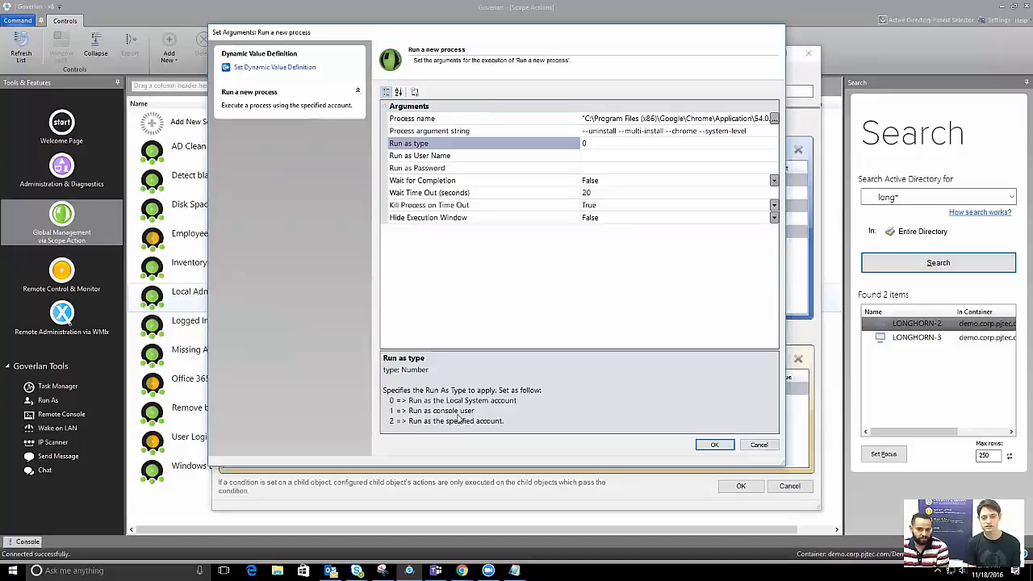
Set Run as type to 2 and enter the administrator user name and password
click(609, 143)
text(2)
click(664, 157)
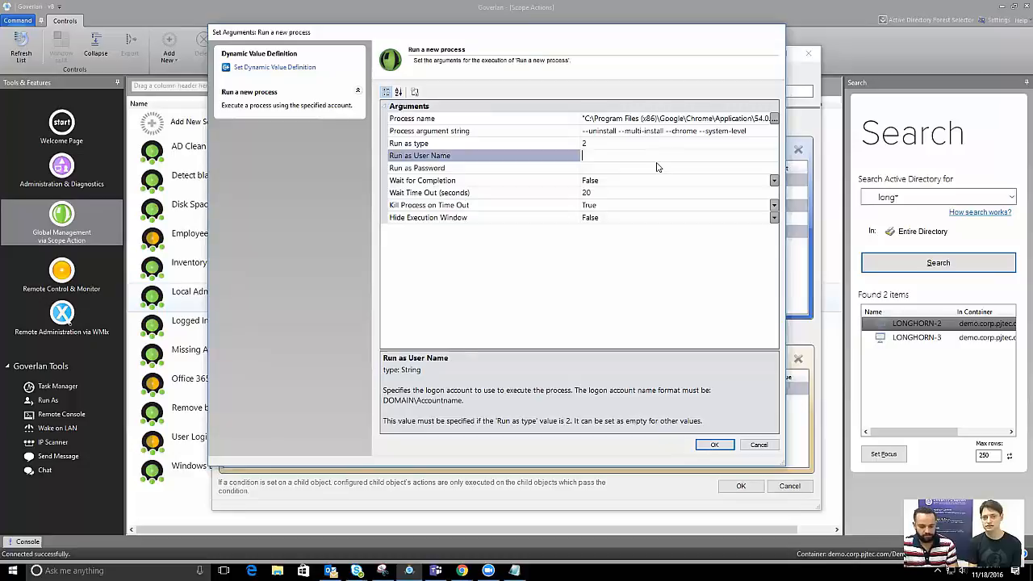
text(demo\administrator)
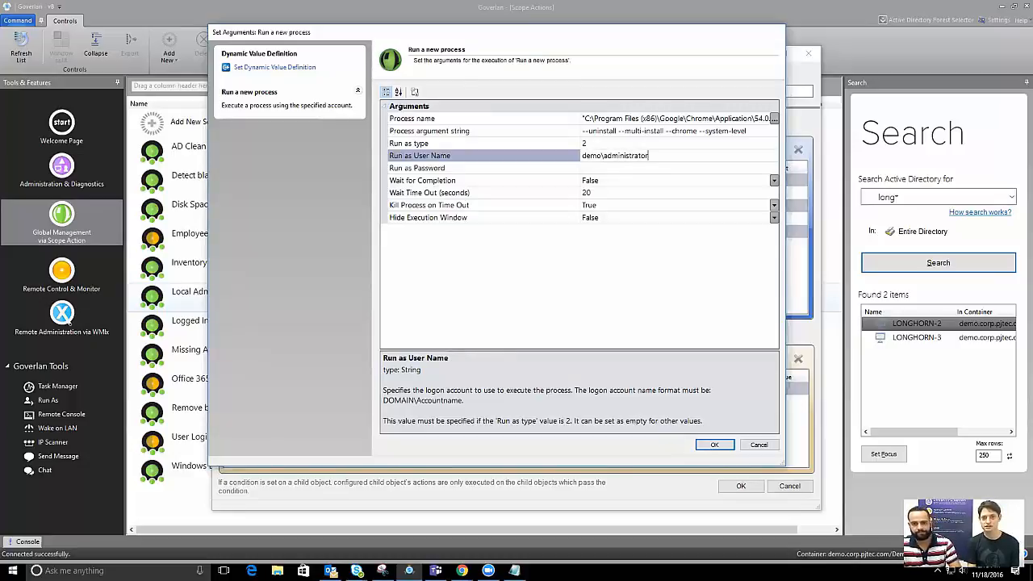
click(657, 162)
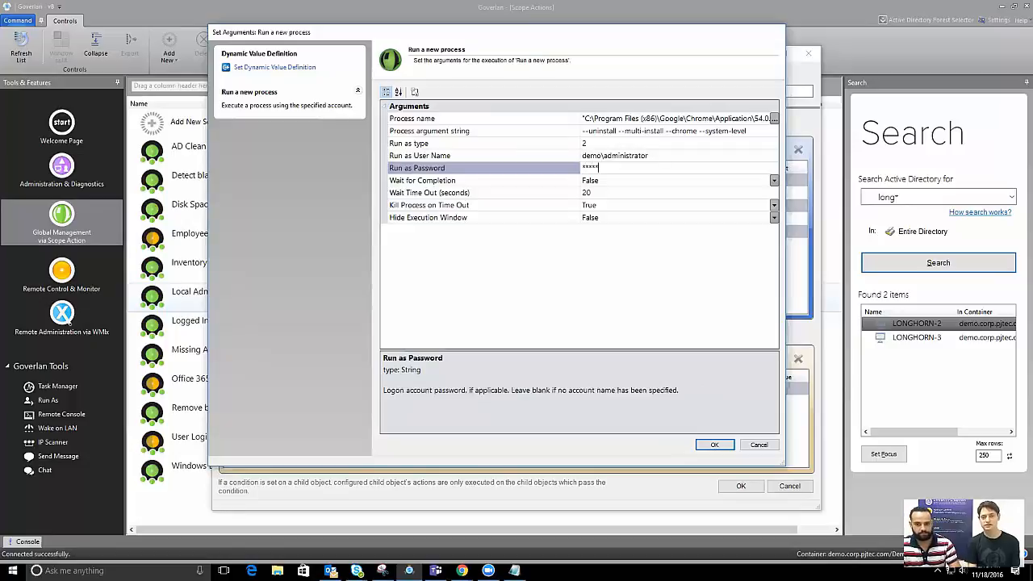
click(487, 180)
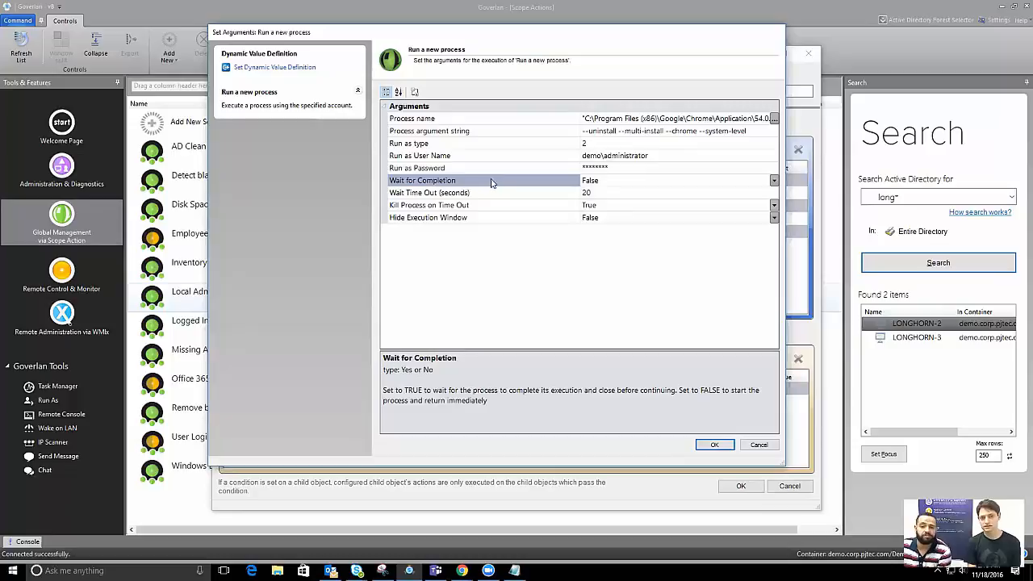
Set Wait for Completion to True and begin editing the Wait Time Out value
click(616, 117)
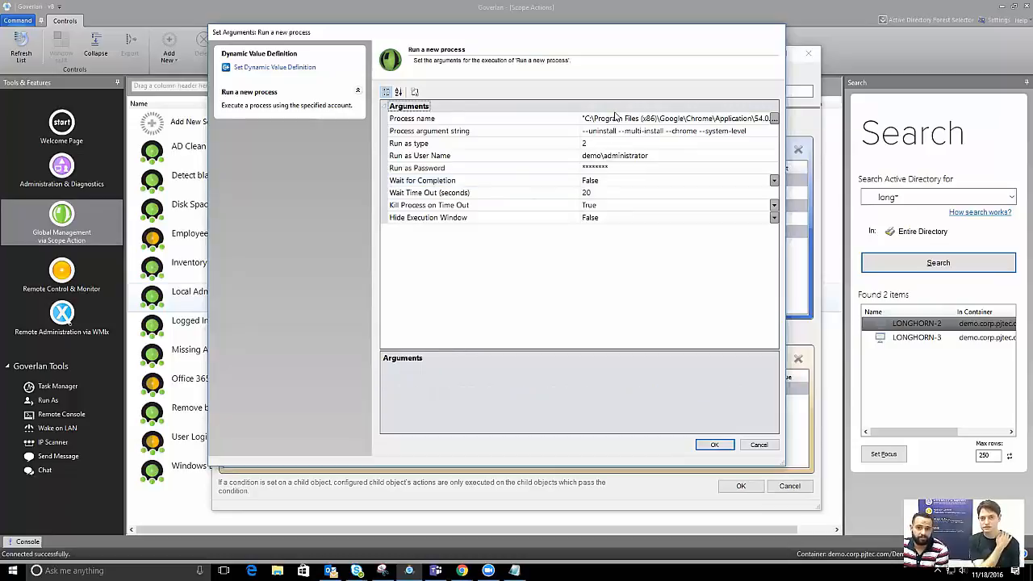
click(616, 117)
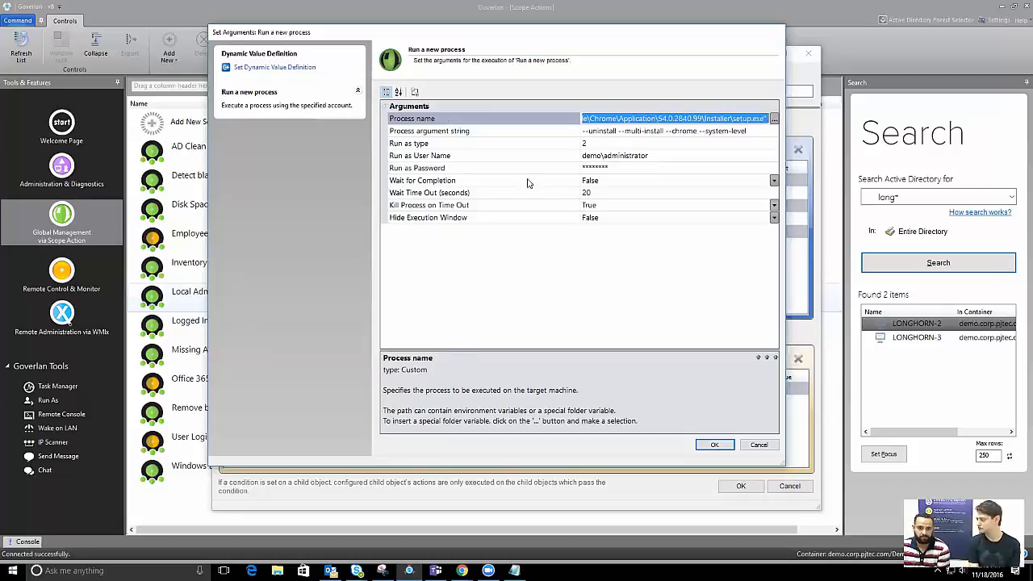
click(529, 182)
click(774, 180)
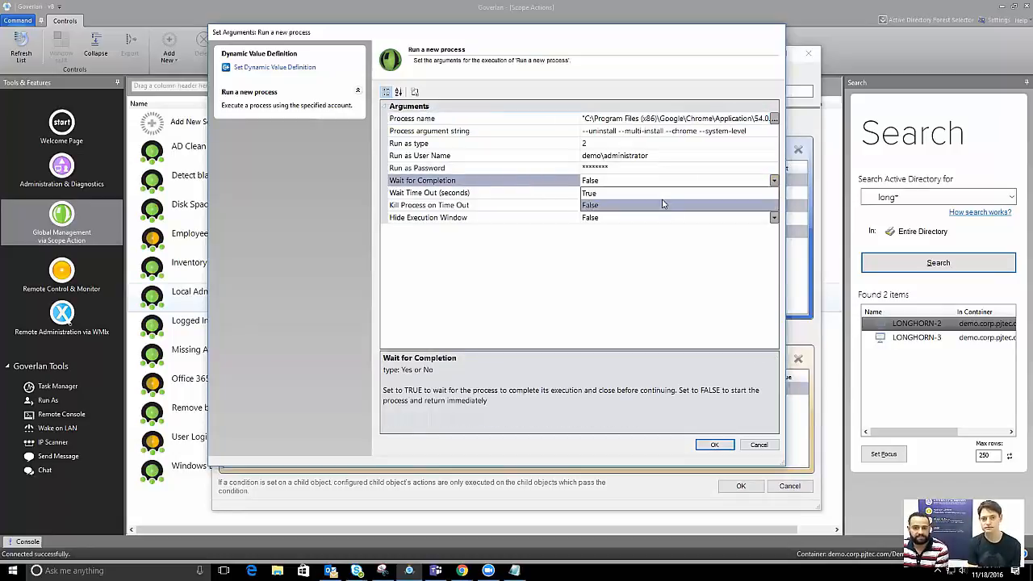
click(661, 203)
click(568, 194)
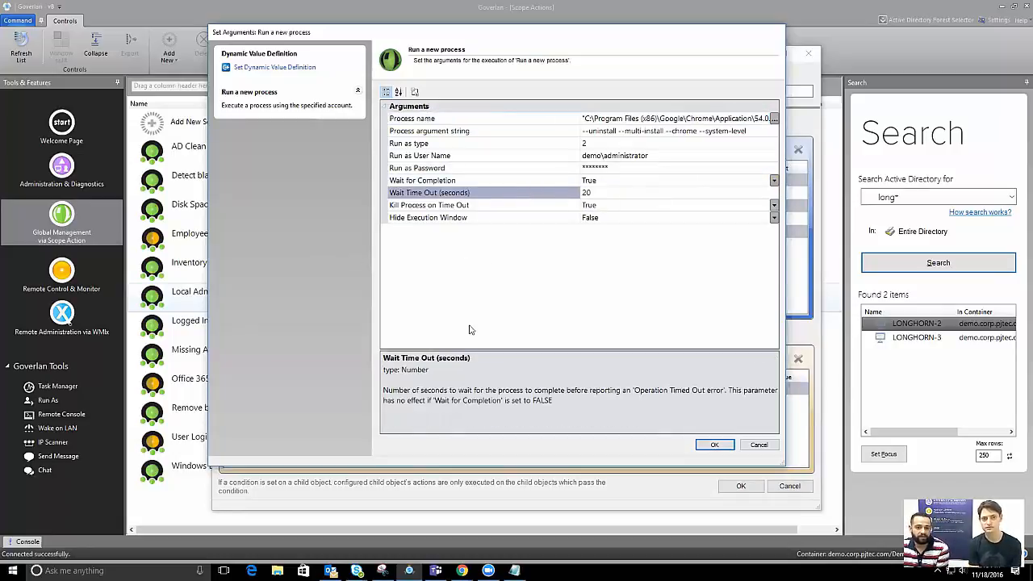
drag(759, 349, 758, 273)
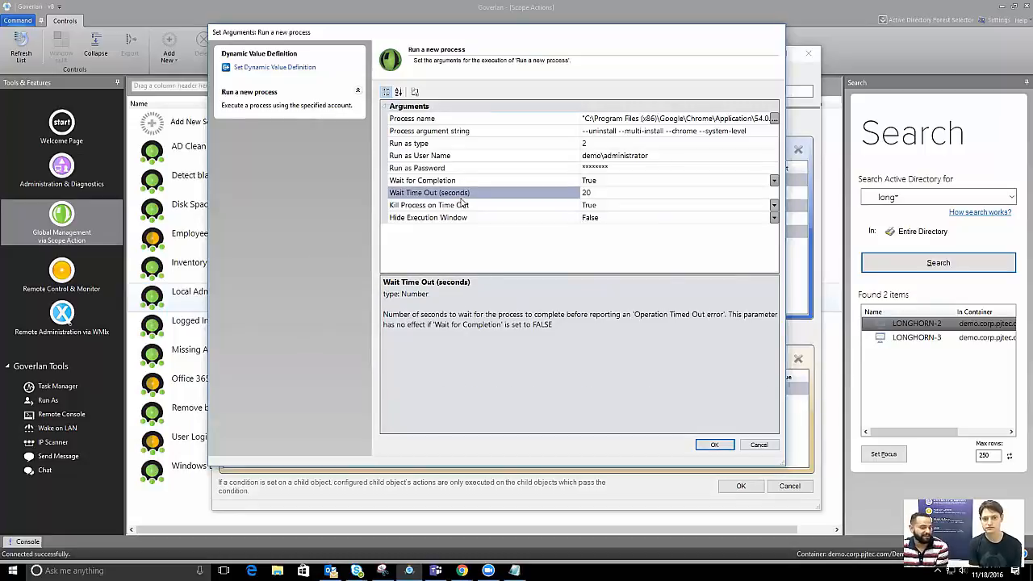
click(586, 192)
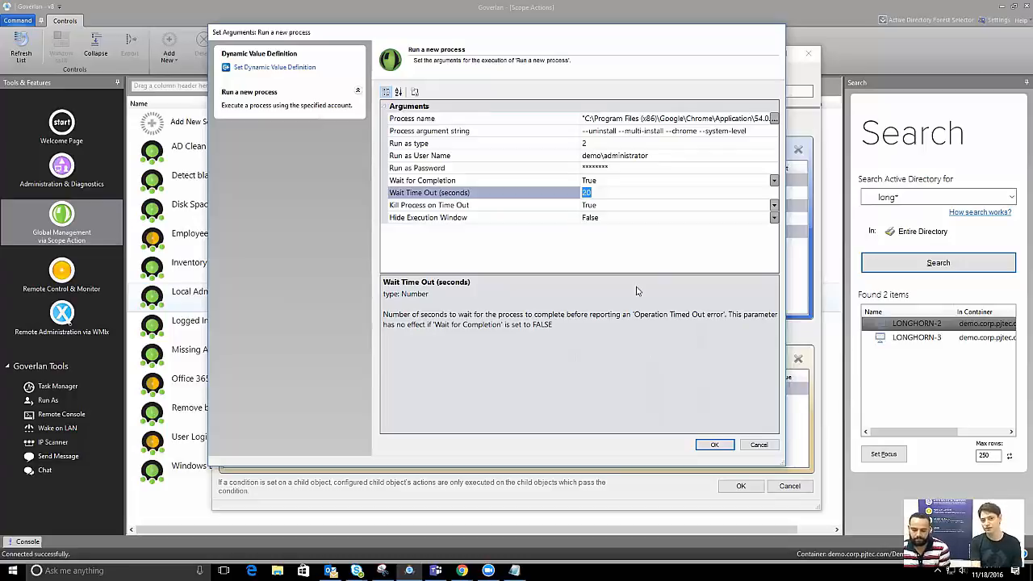
Set Wait Time Out to 120 seconds, keeping Kill Process on Time Out at True
text(120)
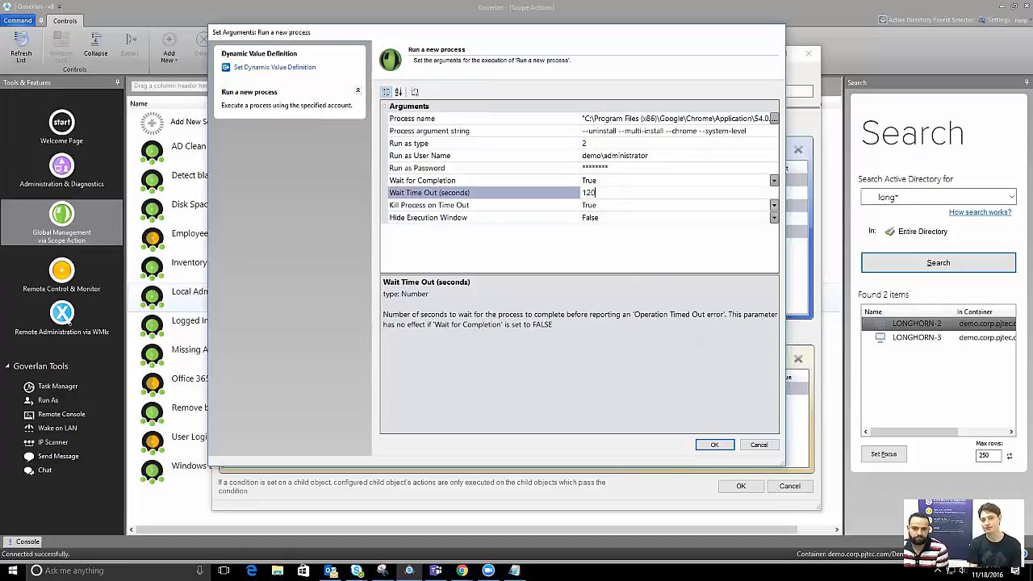
click(530, 205)
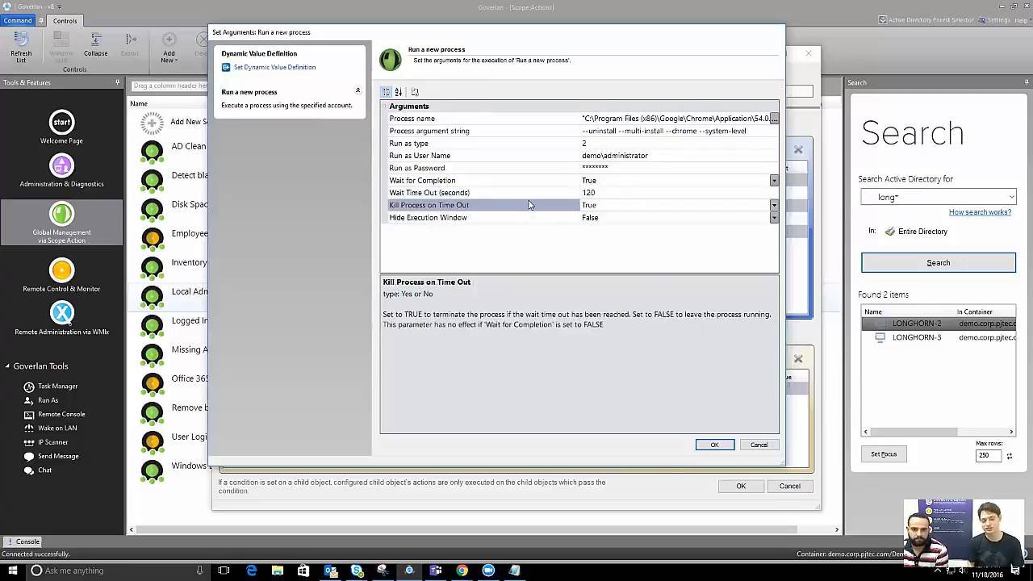
click(479, 193)
click(483, 206)
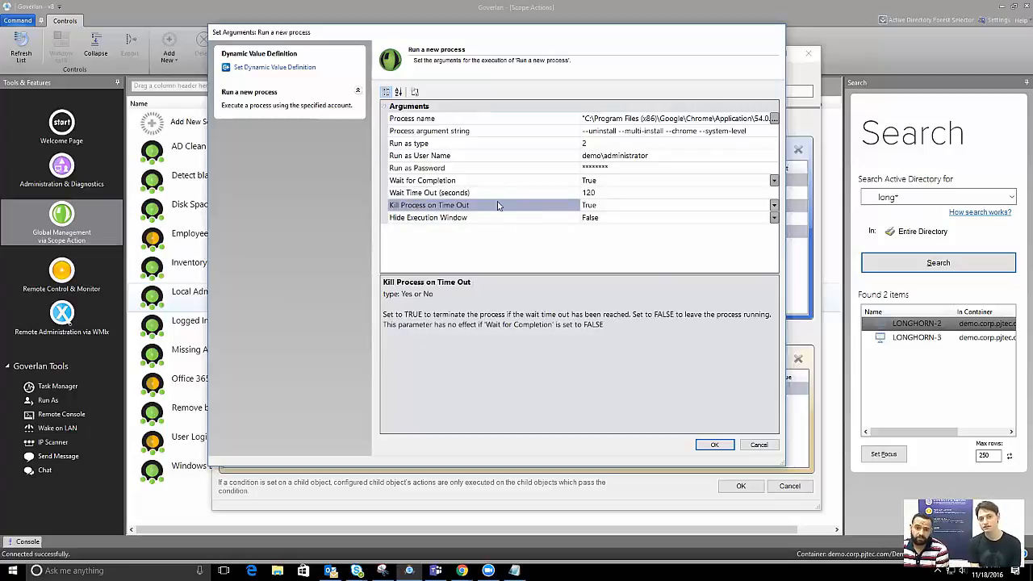
click(507, 182)
click(505, 193)
click(503, 205)
click(495, 193)
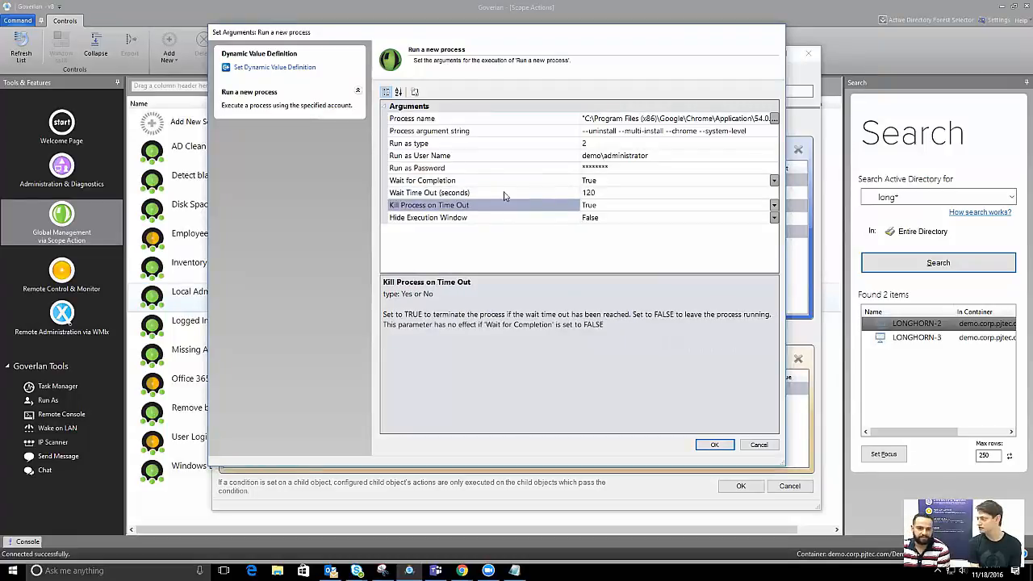
click(503, 194)
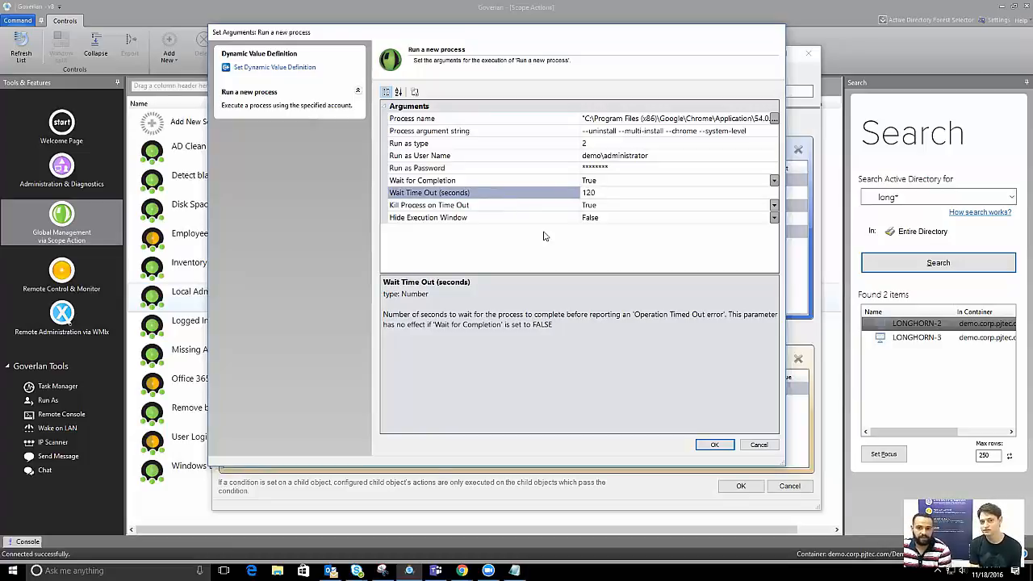
drag(609, 195, 543, 198)
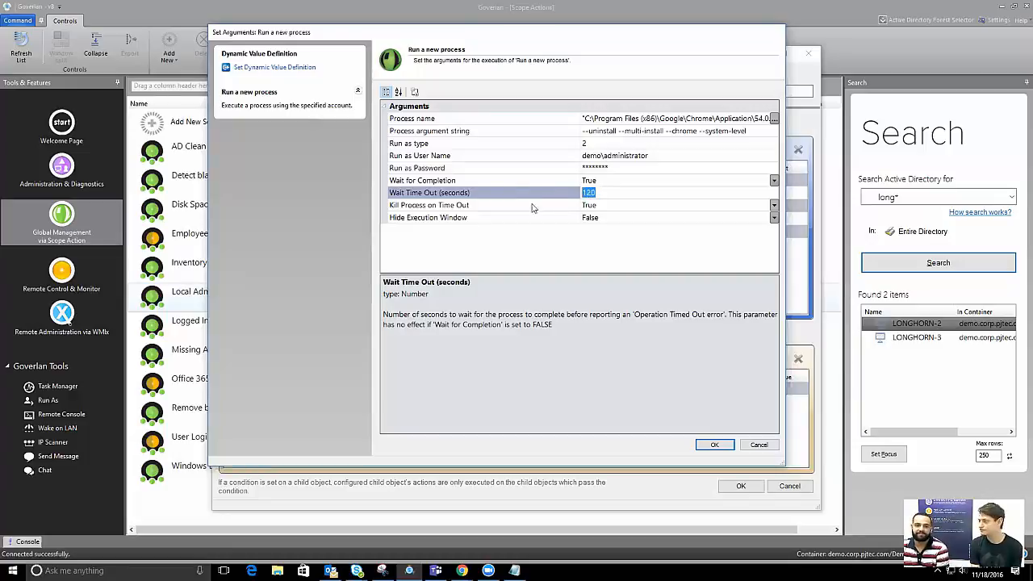
click(492, 207)
drag(606, 206, 540, 213)
click(610, 206)
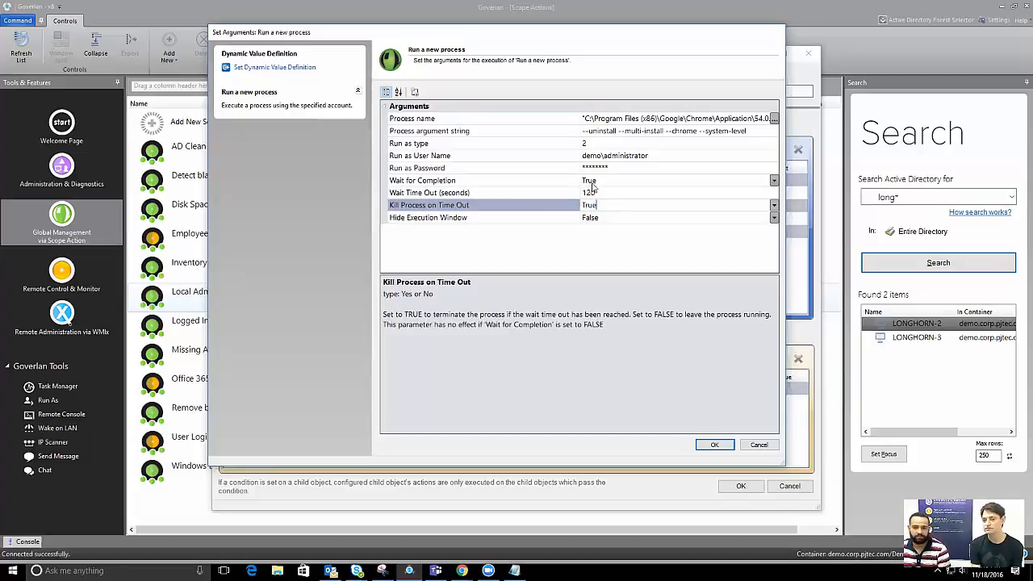
Set Hide Execution Window to True
click(516, 220)
click(774, 218)
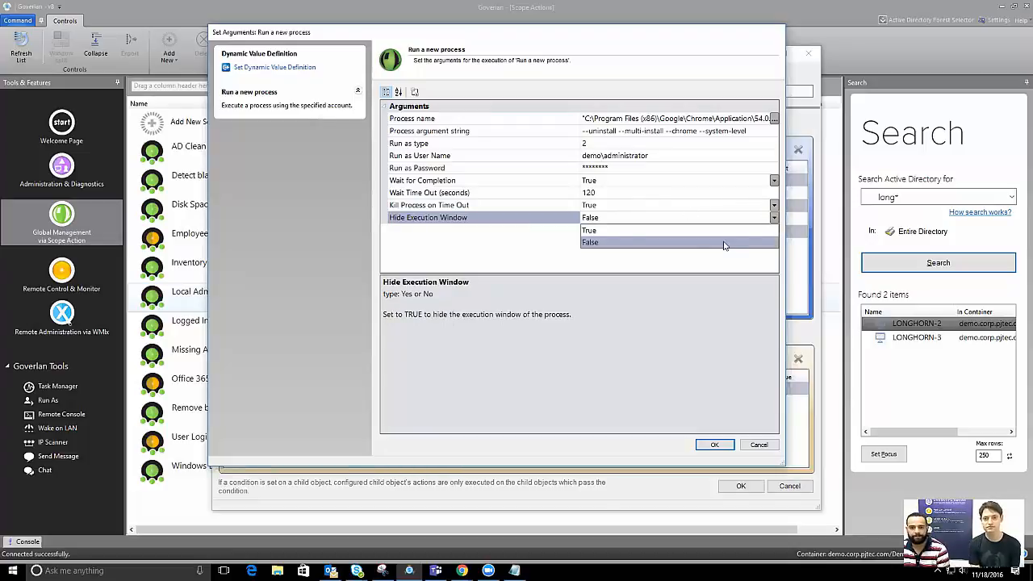
click(605, 231)
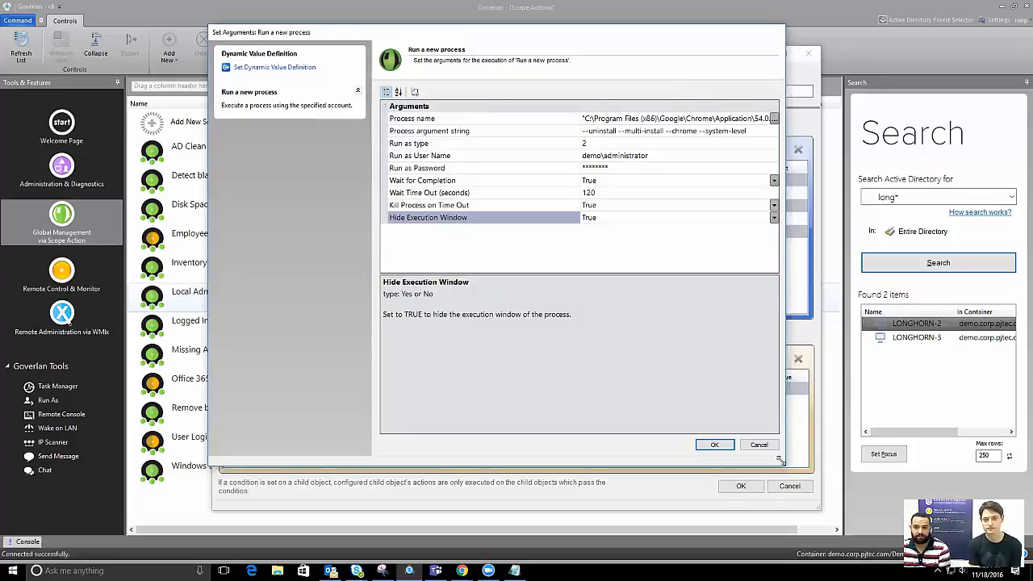
drag(780, 461, 1032, 479)
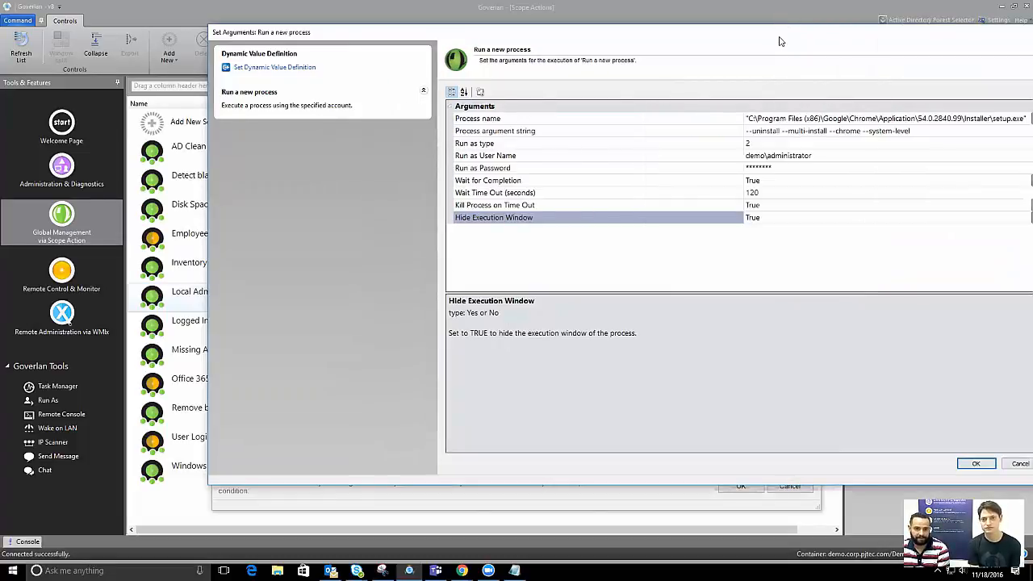
drag(779, 39, 559, 37)
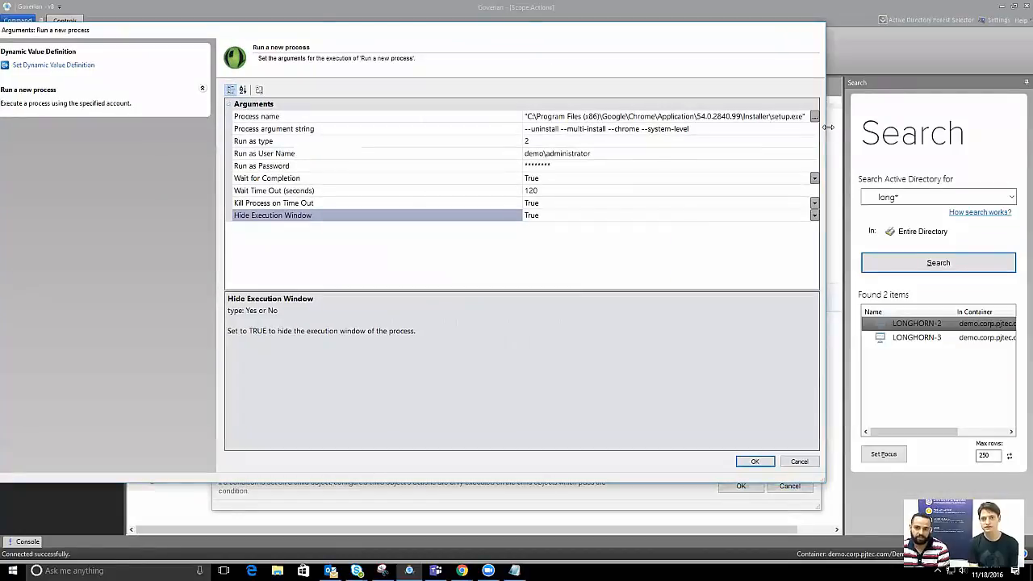
drag(828, 127, 897, 129)
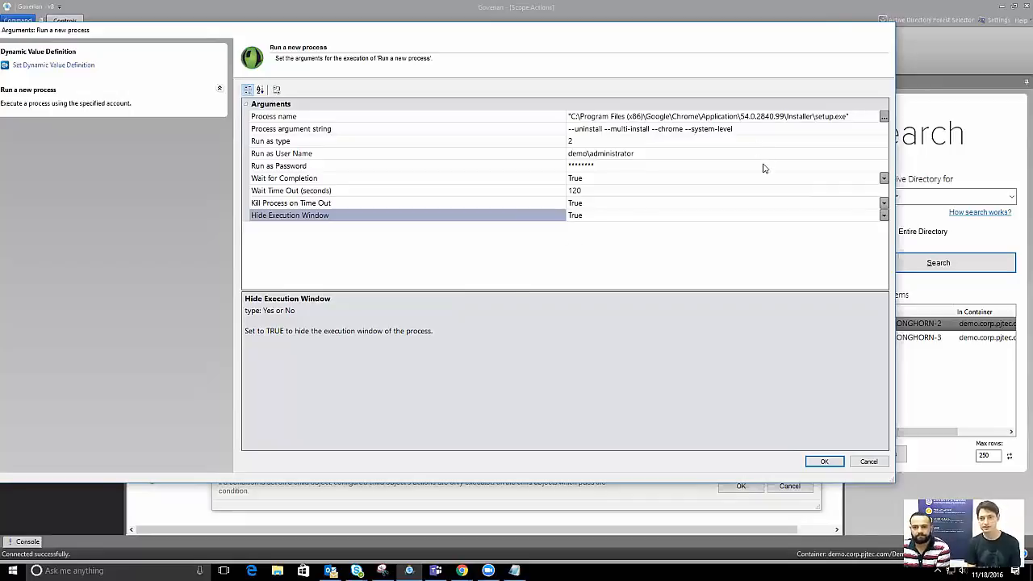
Confirm the process and actions module, then save Remove Chrome with Run Later
click(823, 460)
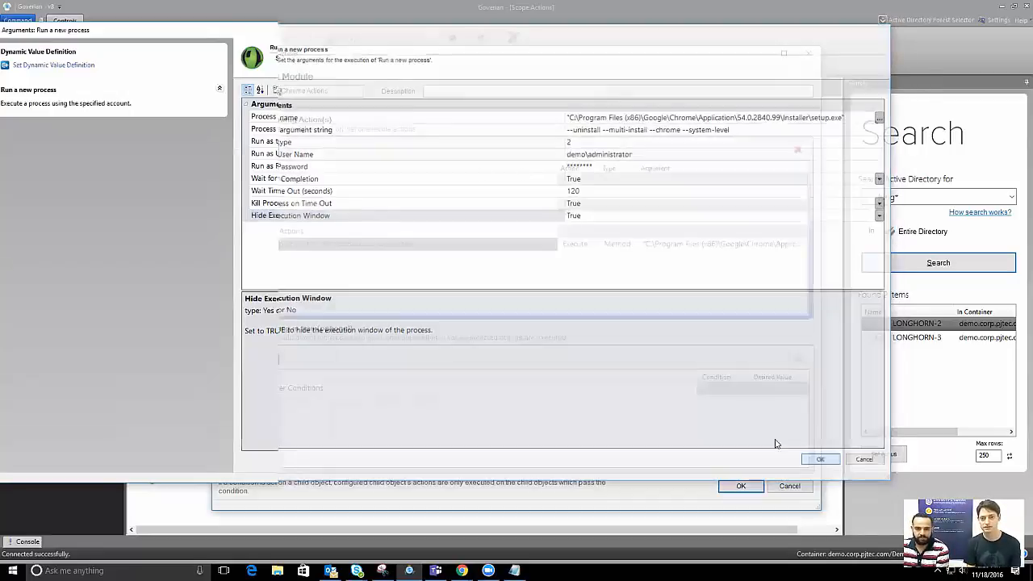
click(734, 487)
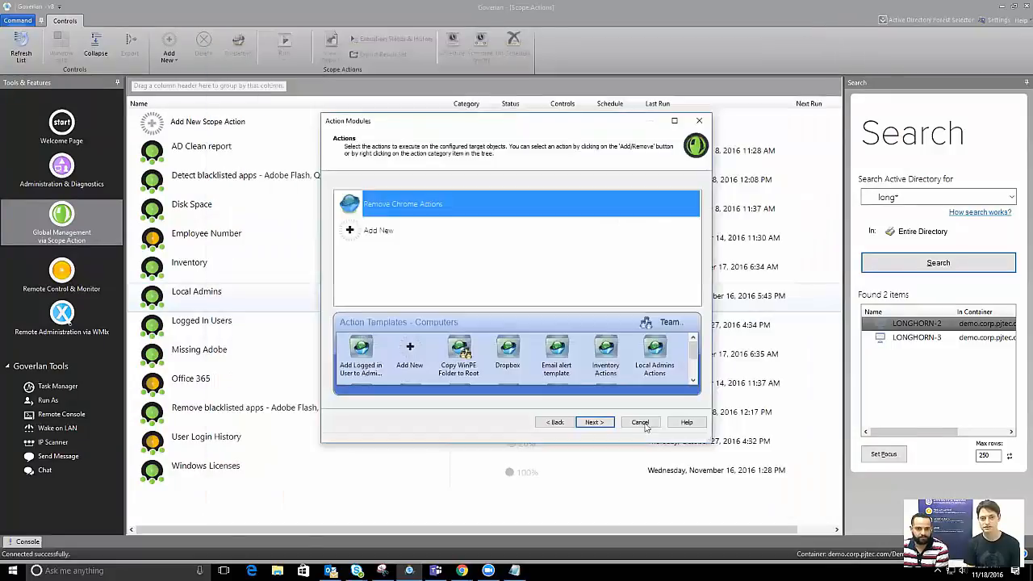
click(594, 423)
click(609, 218)
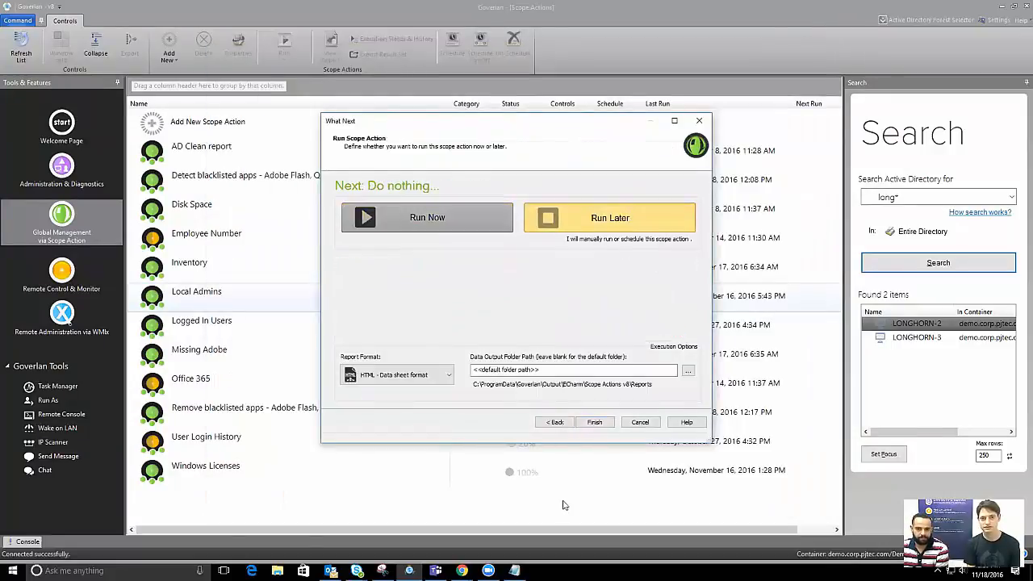
click(594, 422)
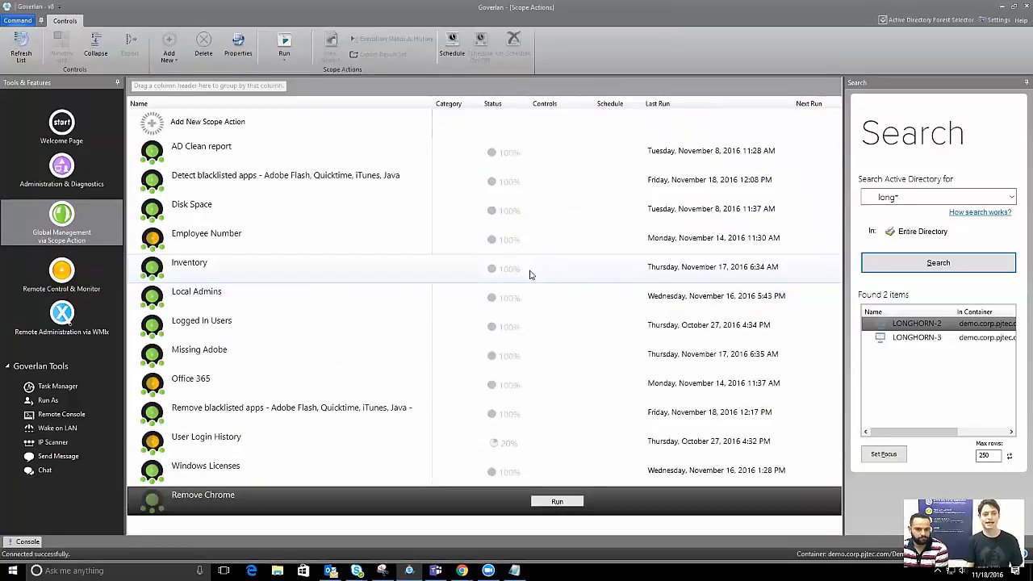
Select the Detect blacklisted apps scope action and run it again
click(342, 408)
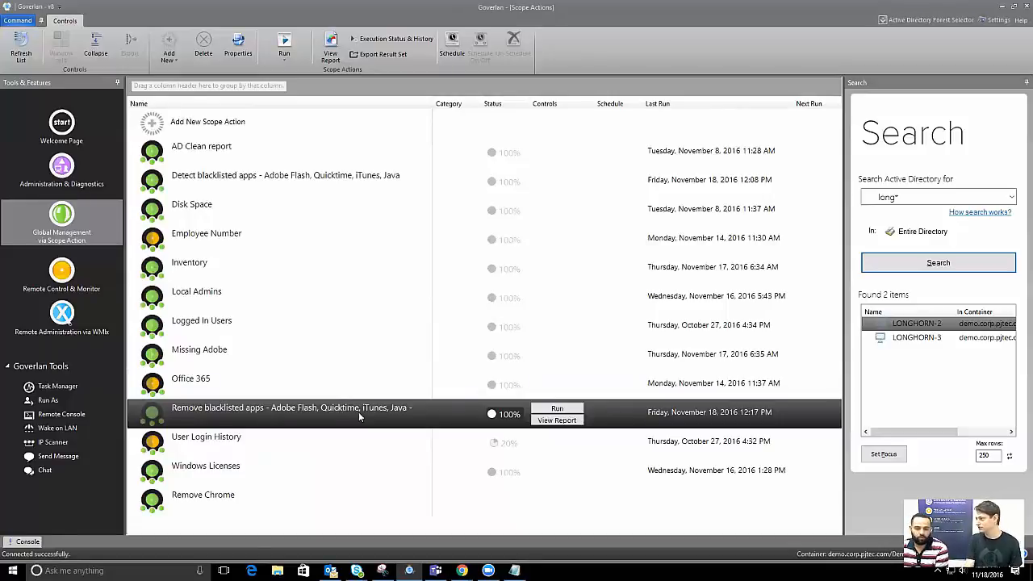
click(315, 184)
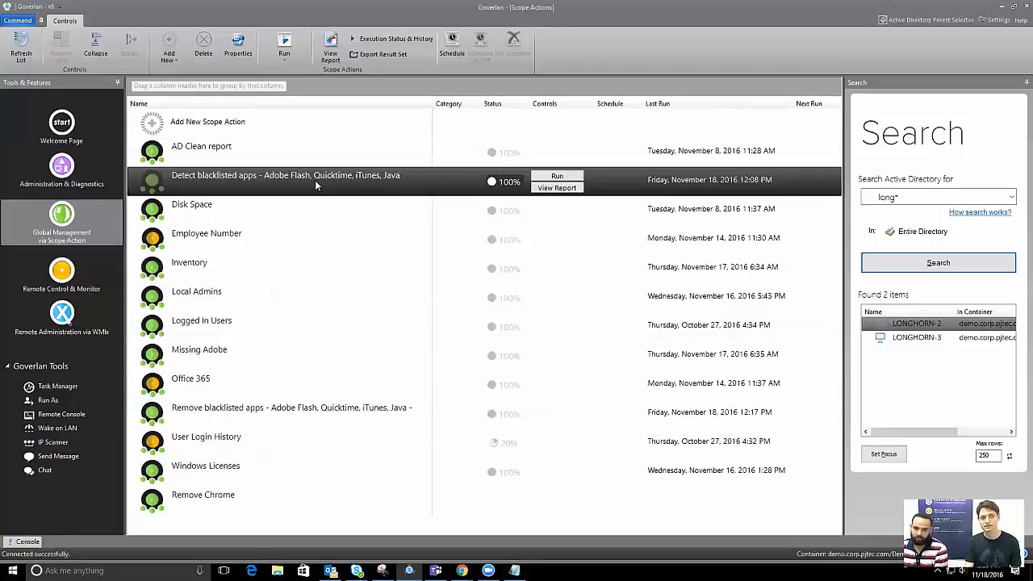
click(557, 175)
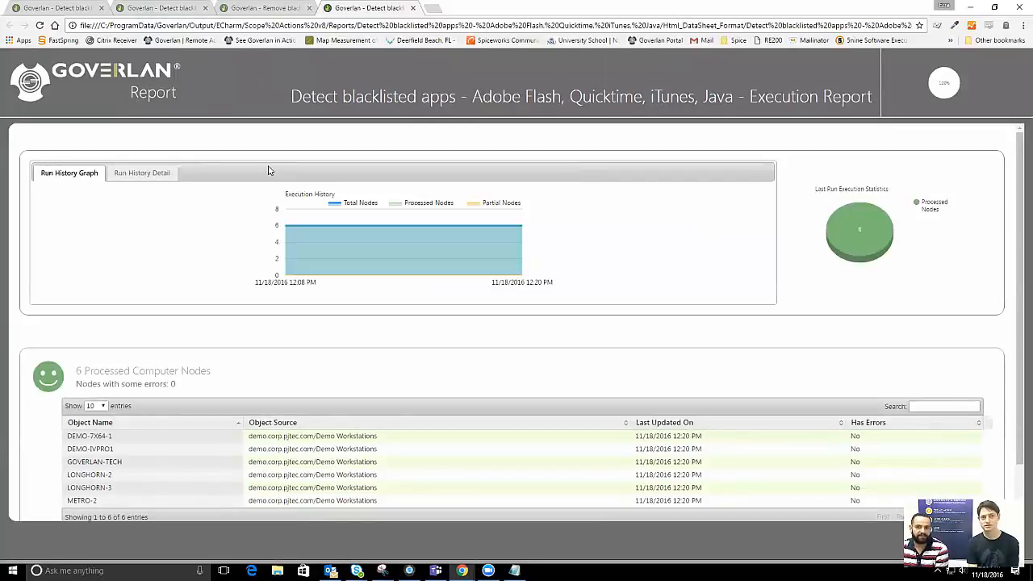
Scroll the report and highlight the 6 Processed Computer Nodes table, then minimize Chrome
drag(742, 91, 352, 369)
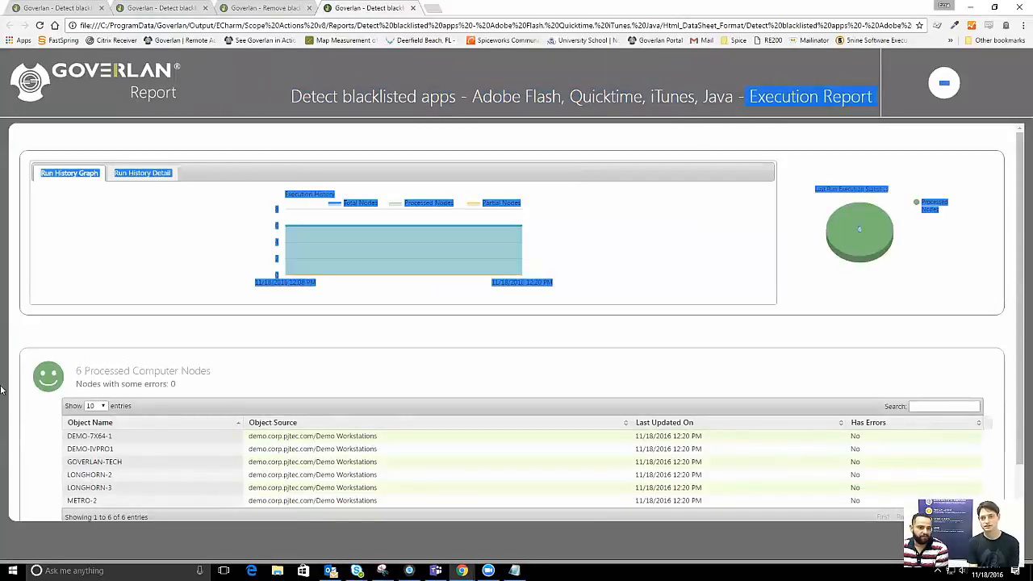
click(157, 367)
scroll(201, 264, down, 1)
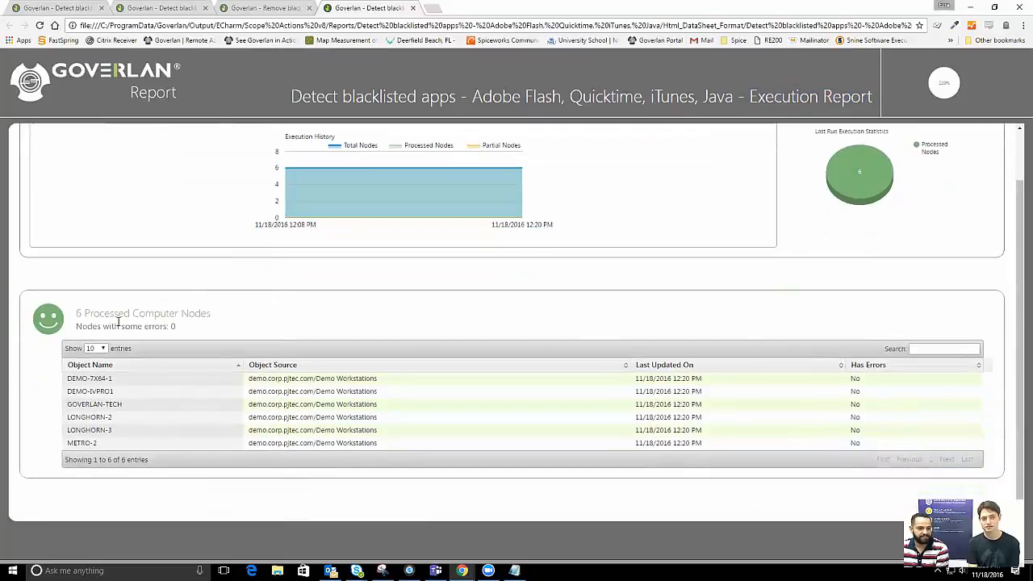
drag(218, 314, 70, 316)
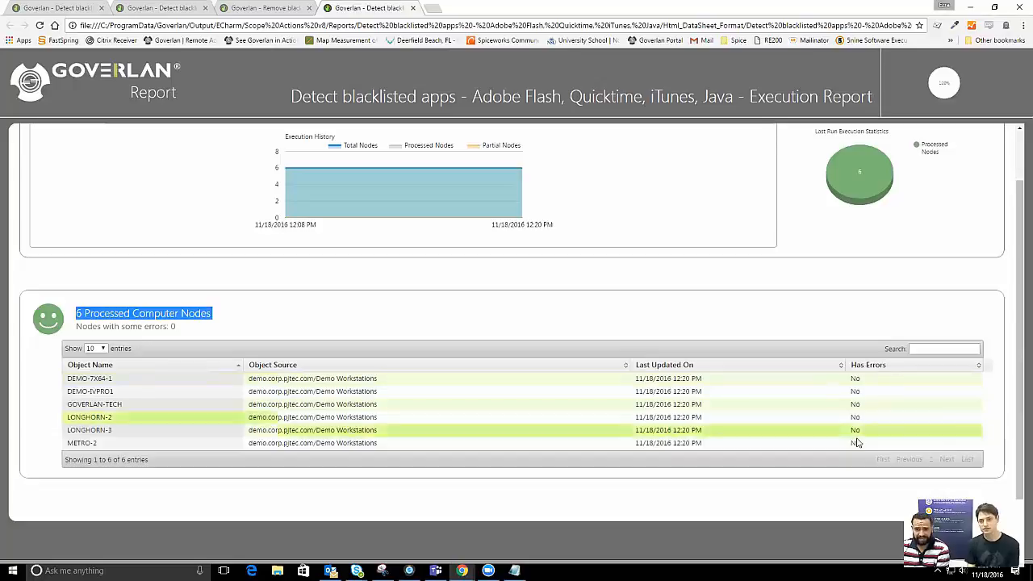
click(338, 301)
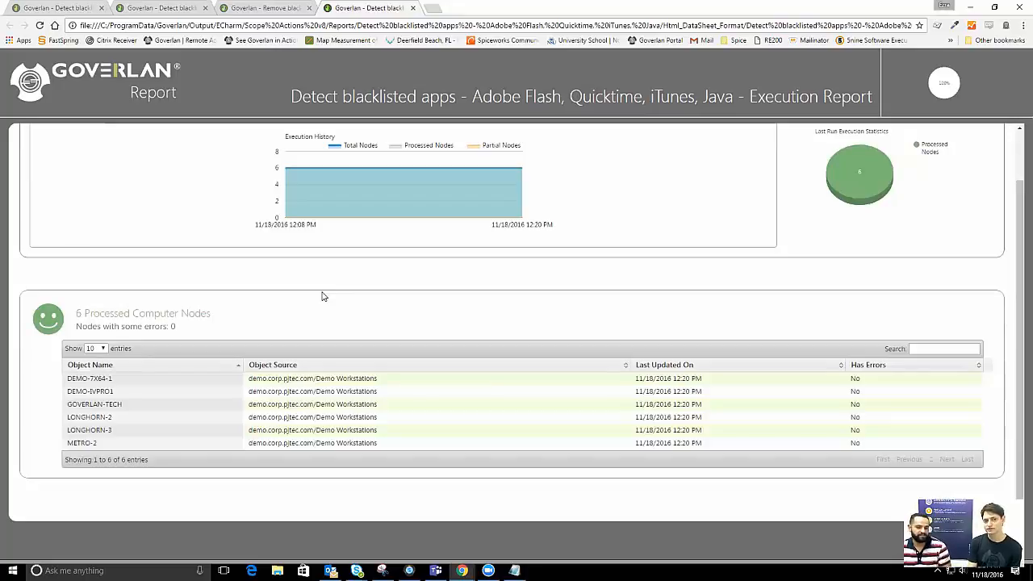
drag(80, 312, 263, 301)
click(240, 313)
drag(76, 316, 219, 316)
click(217, 317)
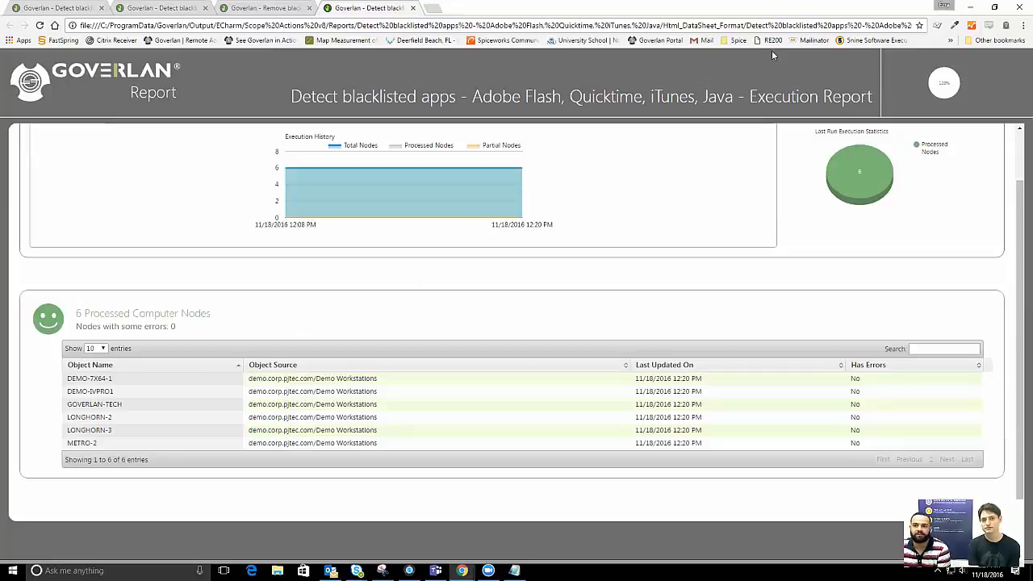
click(971, 7)
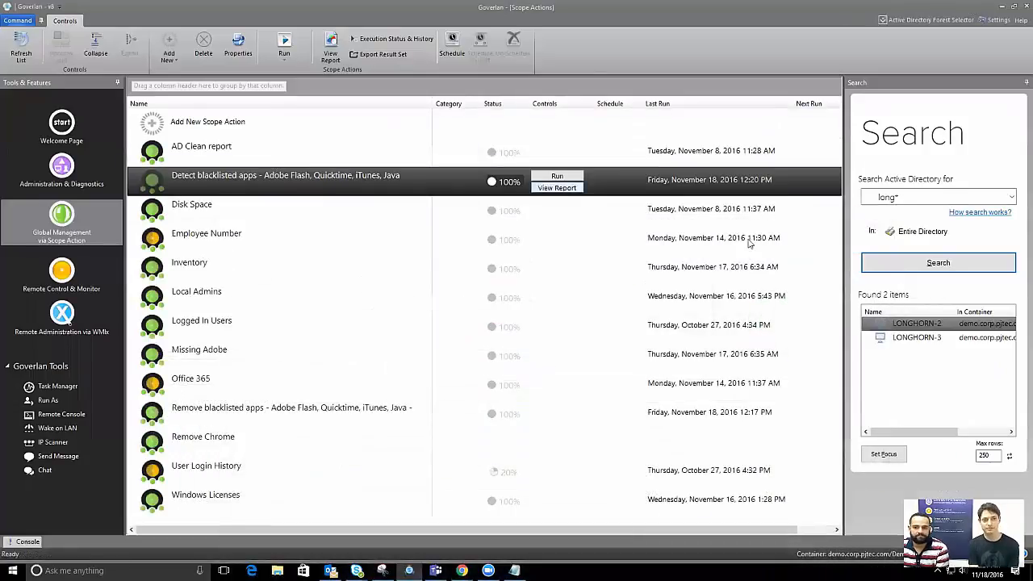
double_click(908, 323)
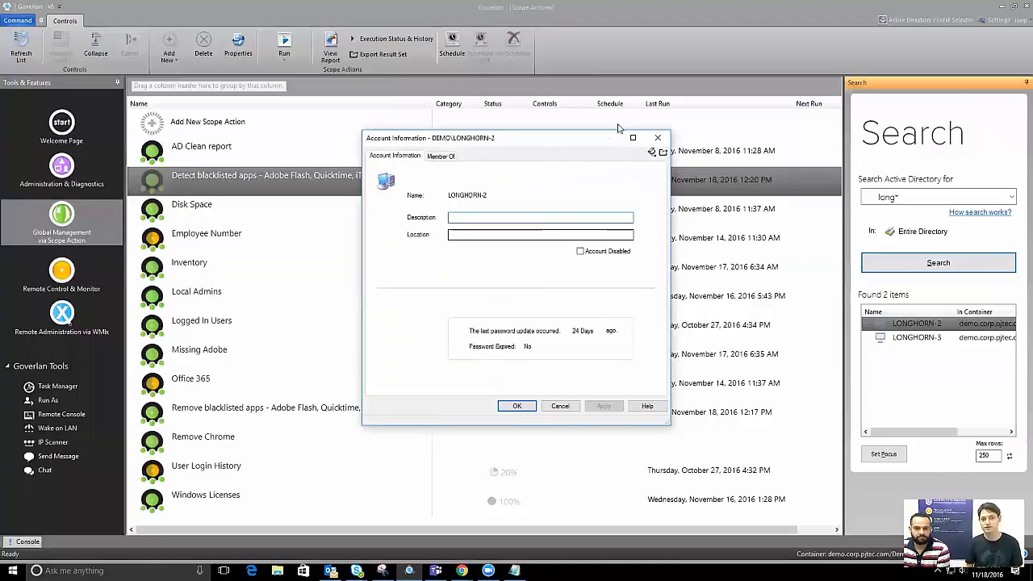
click(657, 137)
right_click(904, 324)
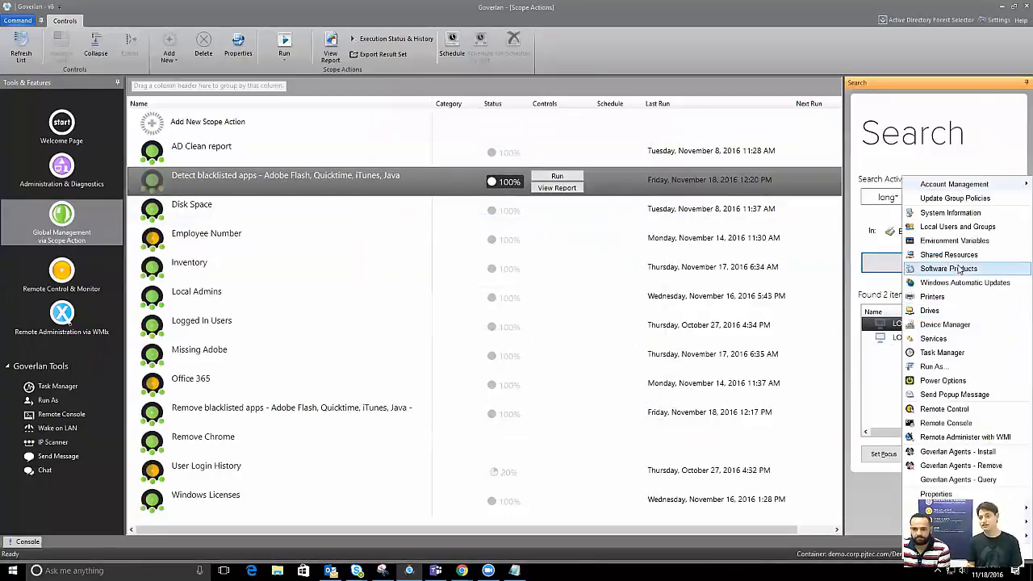
click(958, 269)
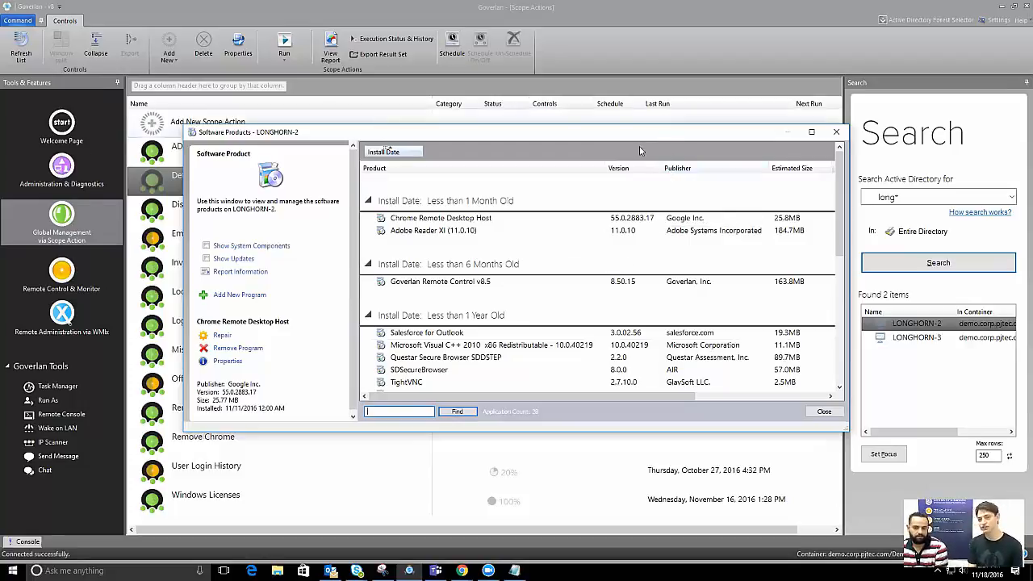
drag(655, 136, 646, 139)
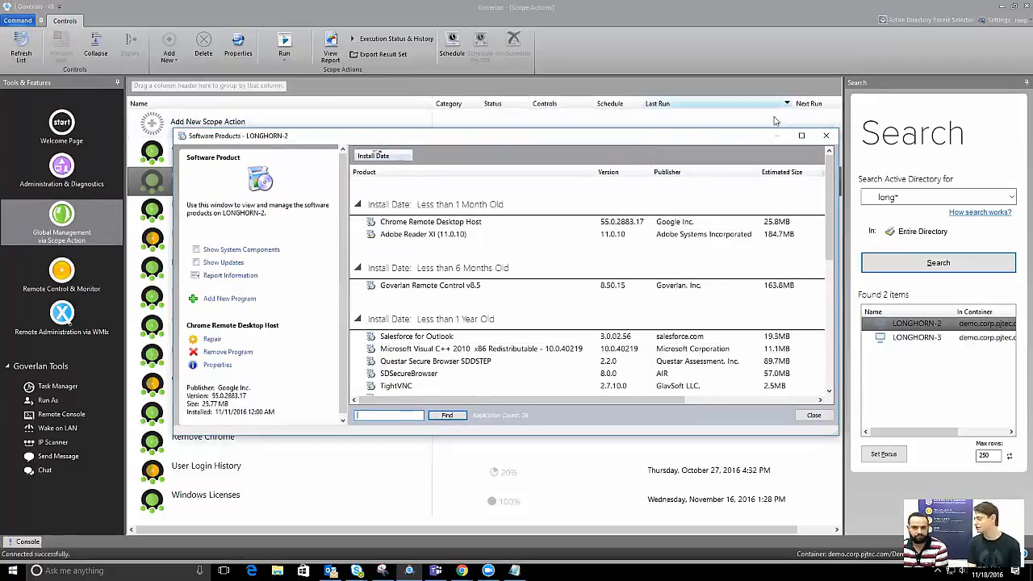
click(824, 134)
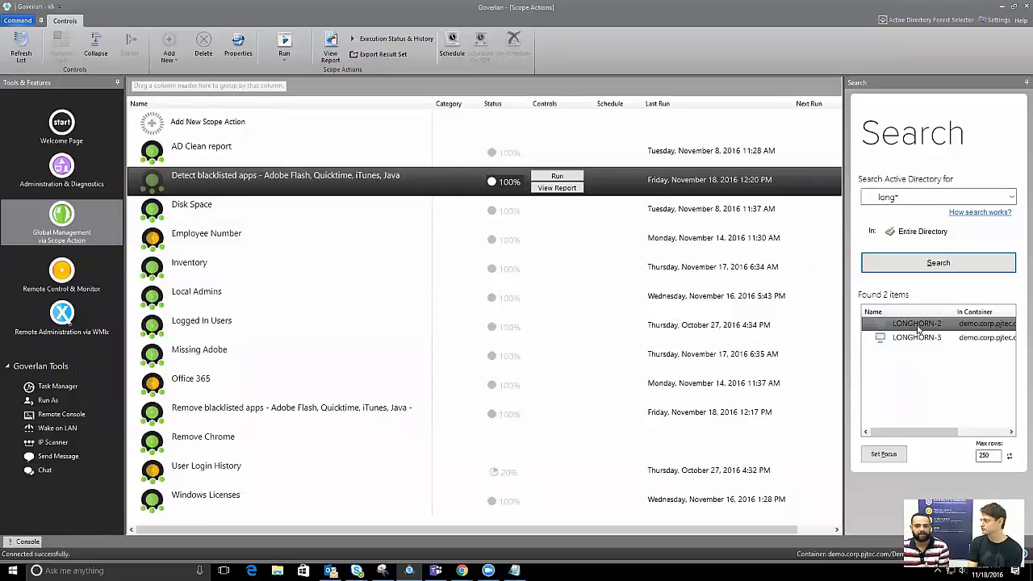
Focus on LONGHORN-2, open Software Products, and install the Java 8 Update 111 package
click(883, 455)
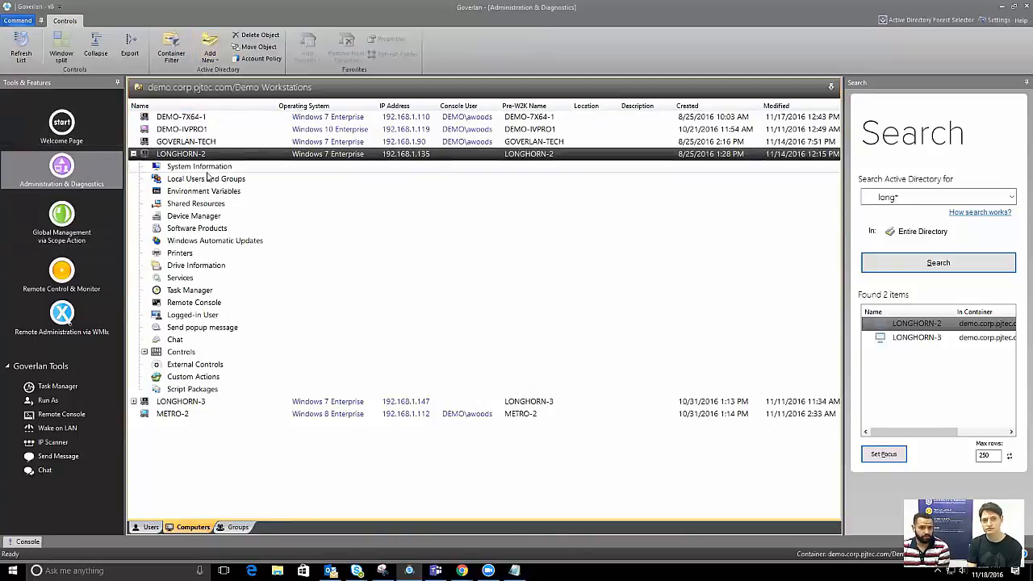
double_click(196, 230)
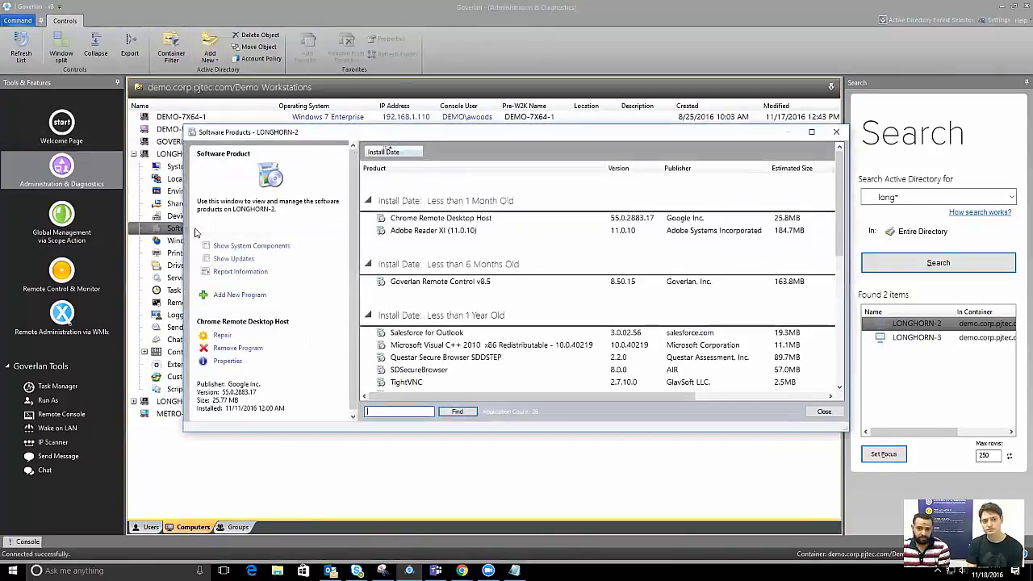
click(254, 297)
click(307, 255)
click(242, 296)
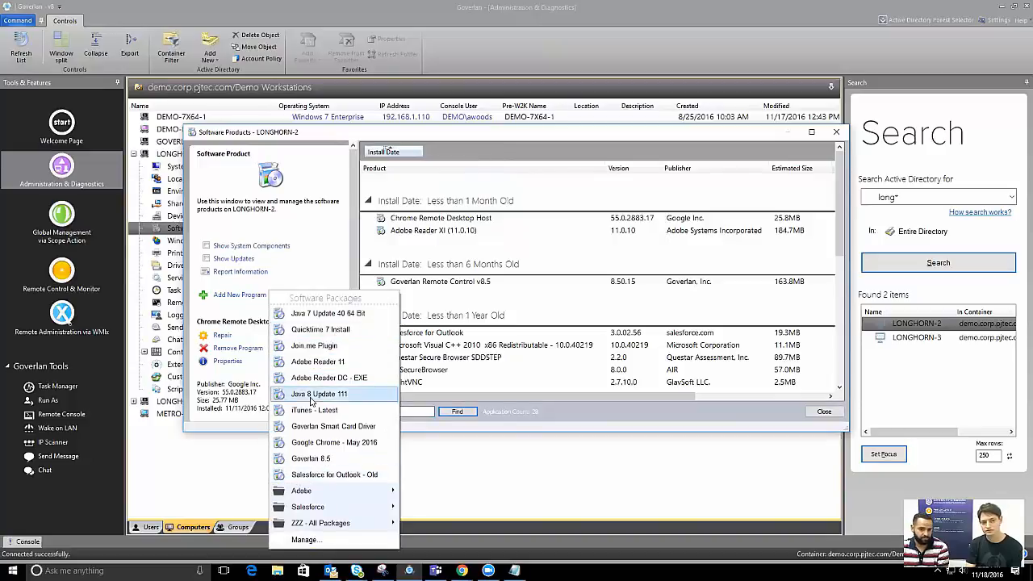
click(312, 395)
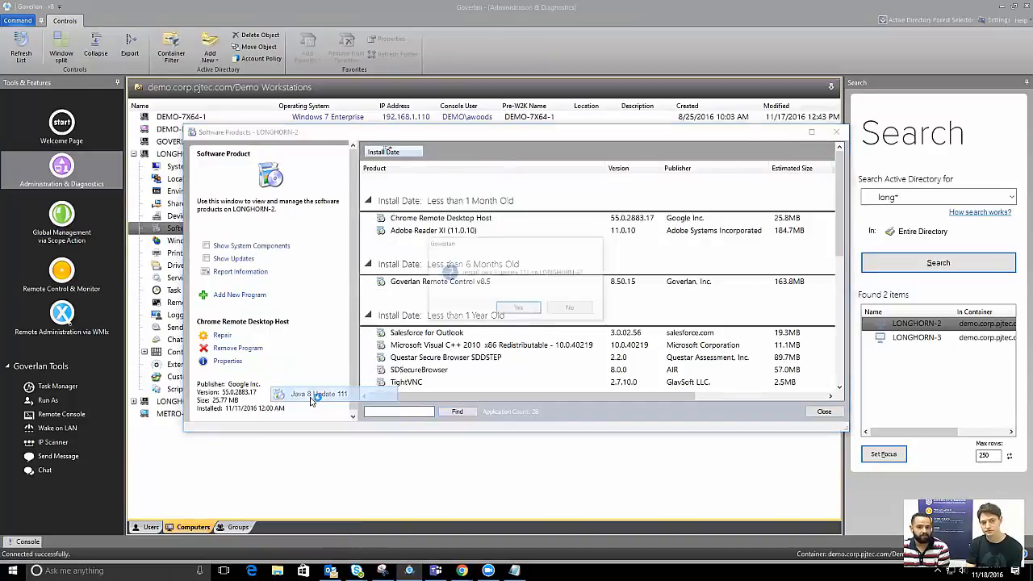
click(520, 308)
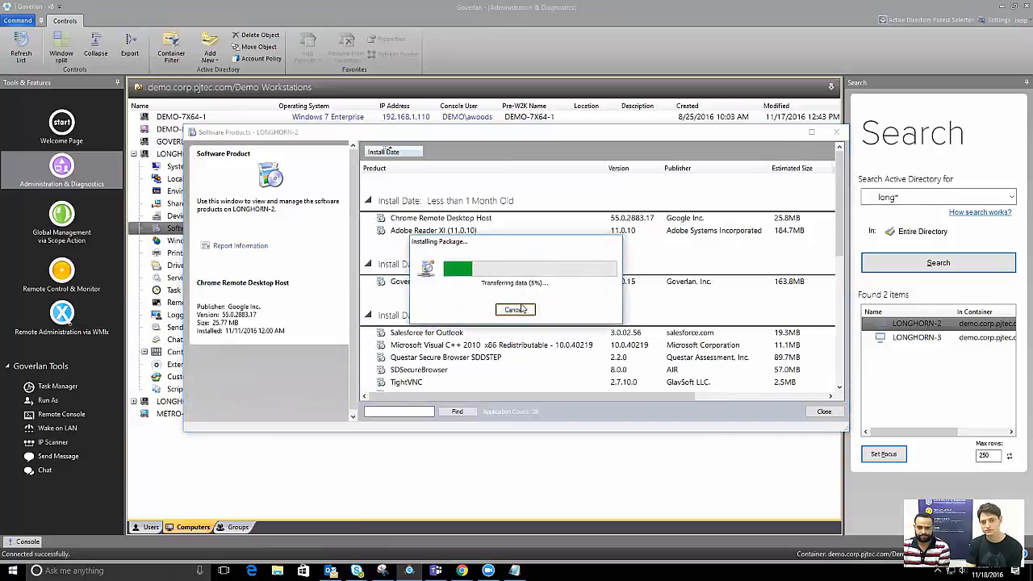
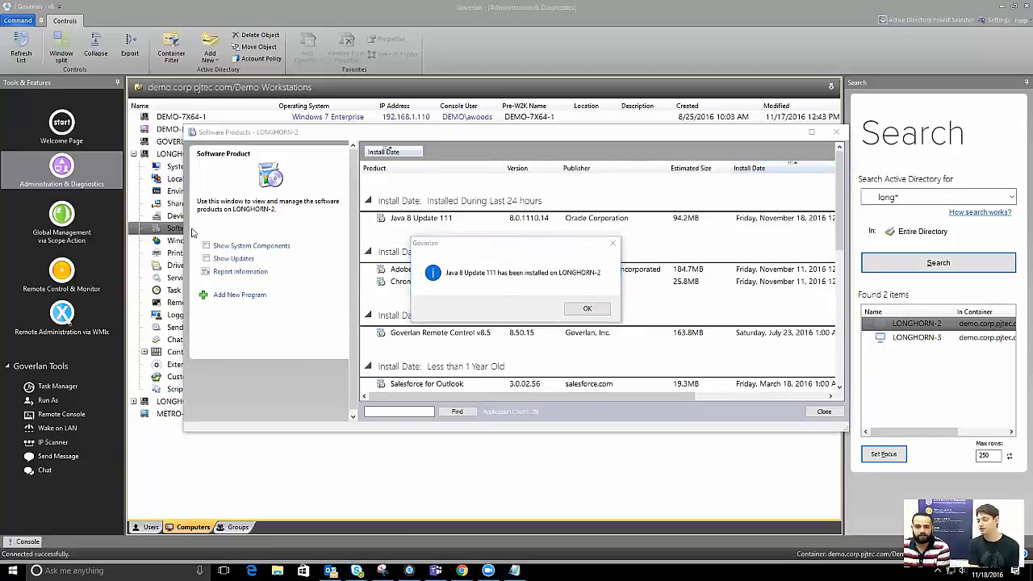
Dismiss the install notice and inspect Java 8 Update 111's silent arguments /s REBOOT=Disable REMOVEOUTOFDATEJRES=1
click(587, 308)
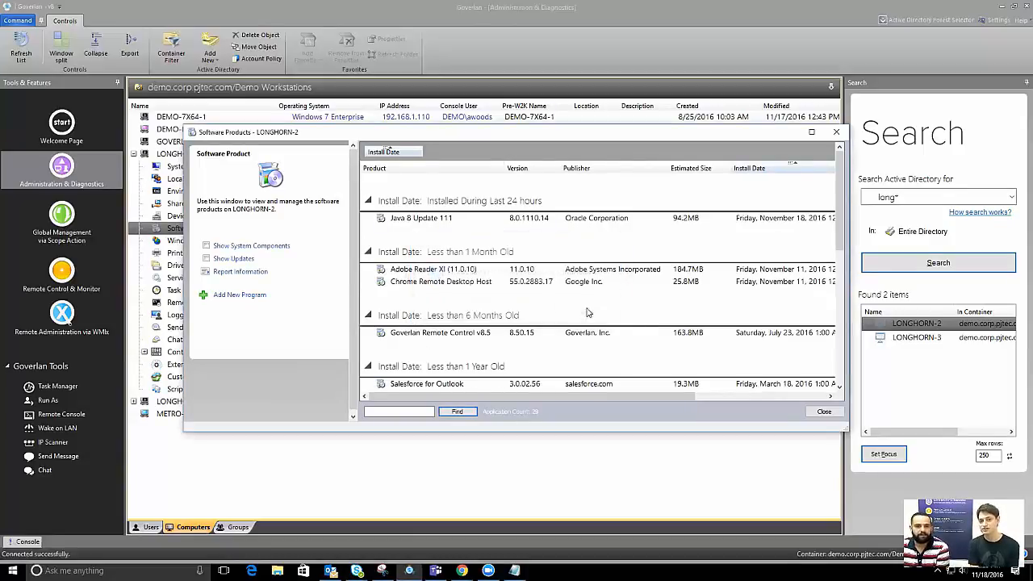
click(442, 224)
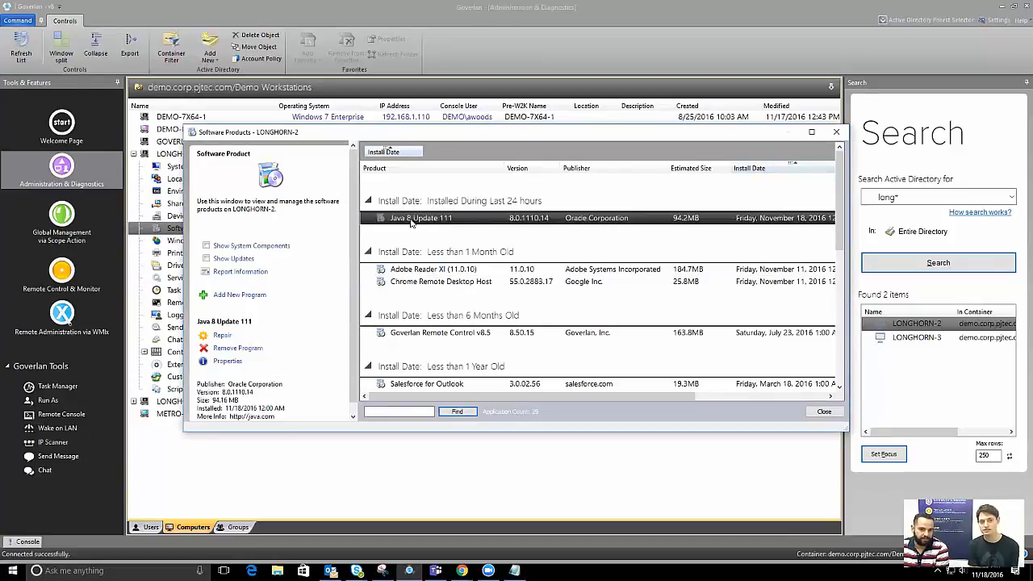
click(253, 297)
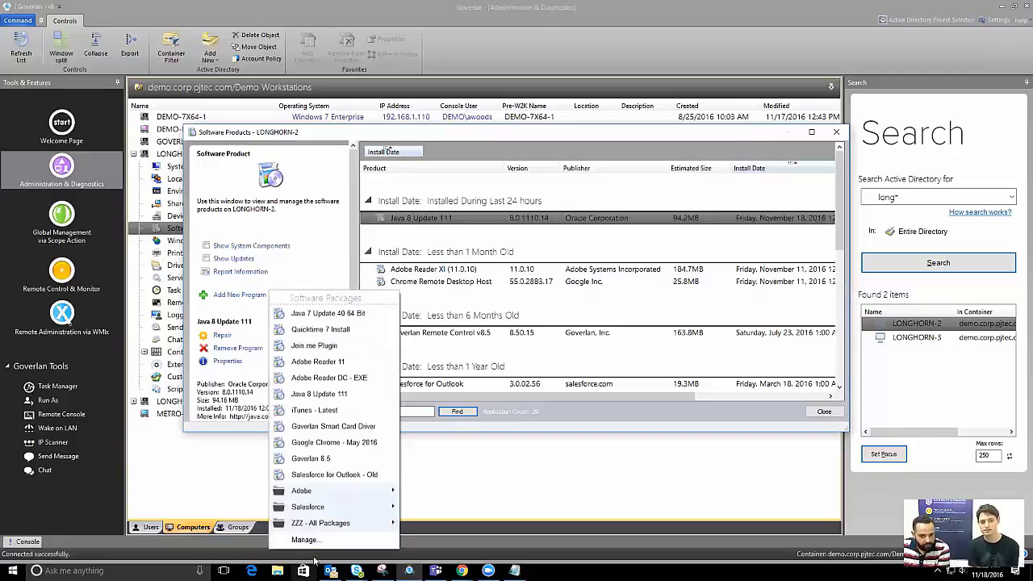
click(305, 540)
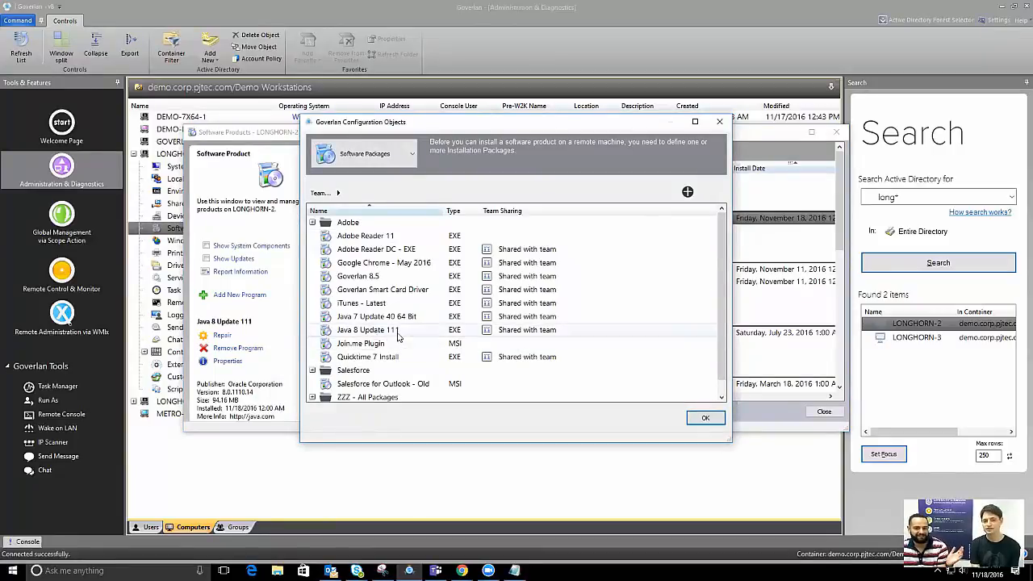
double_click(396, 333)
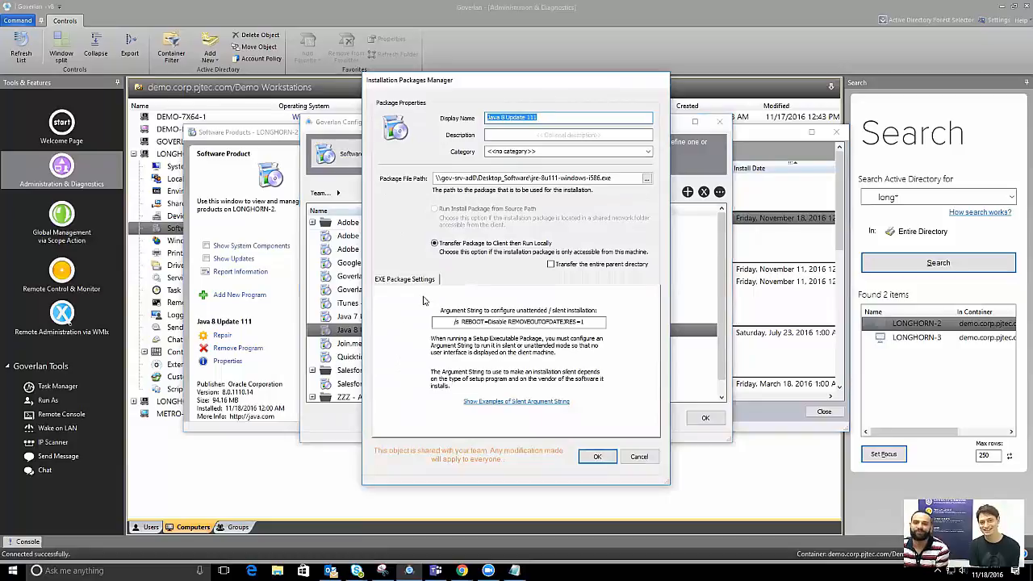
mouse_move(502, 322)
mouse_down()
mouse_move(588, 321)
mouse_move(516, 322)
mouse_up()
click(595, 322)
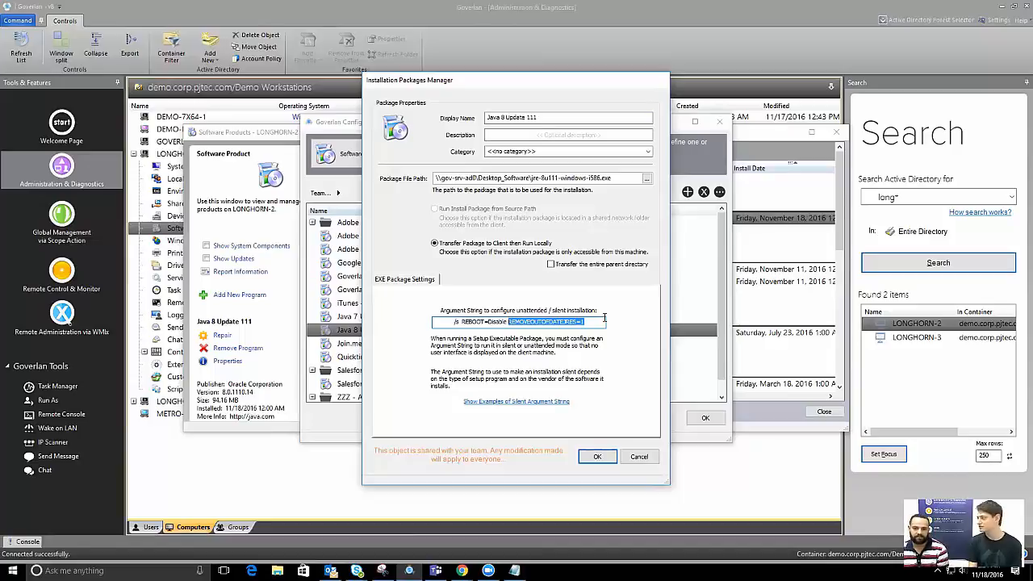
click(597, 456)
click(704, 417)
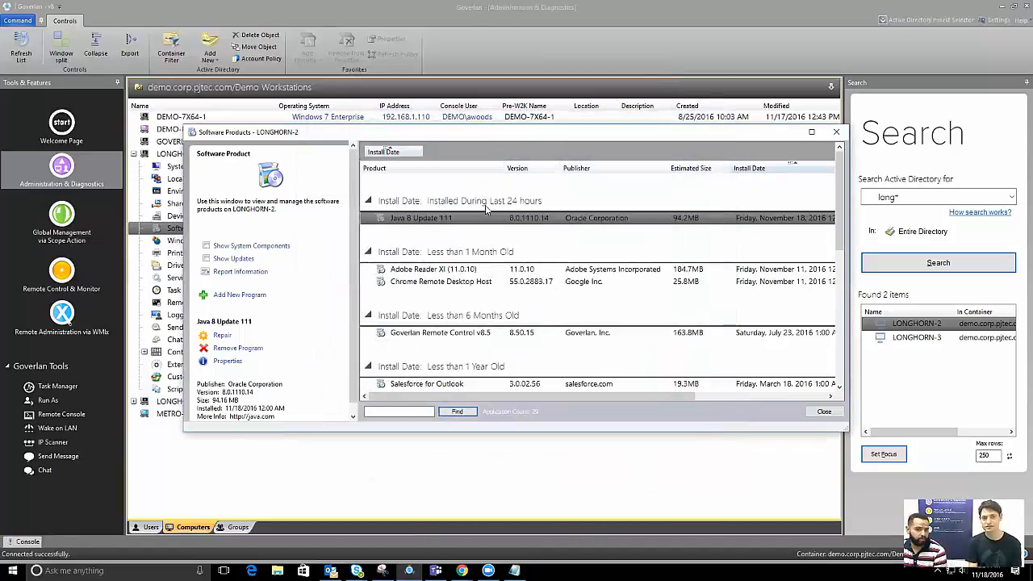
Remove Java 8 Update 111 from LONGHORN-2, confirming, then close the Software Products window
click(523, 270)
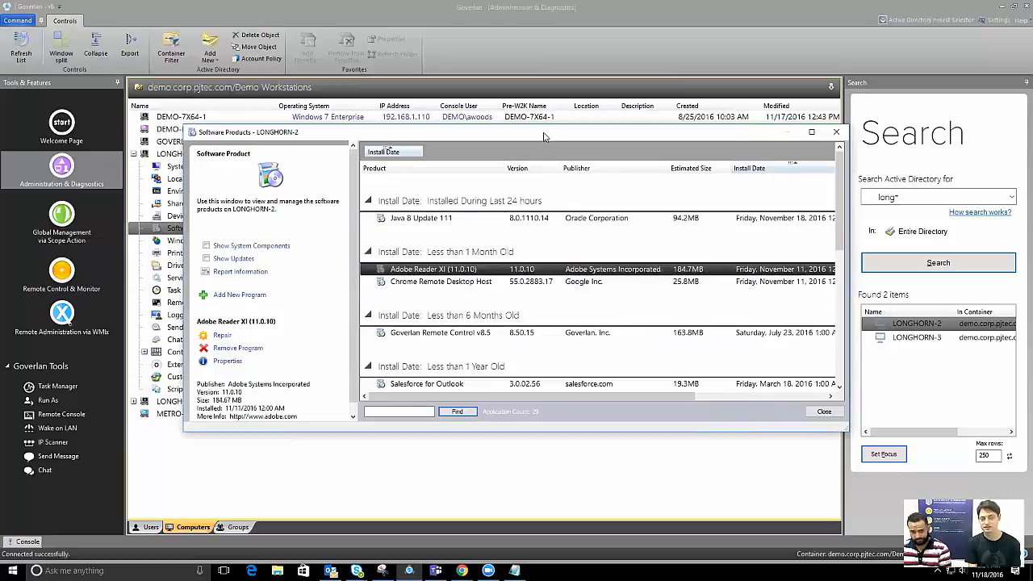
drag(544, 131, 481, 158)
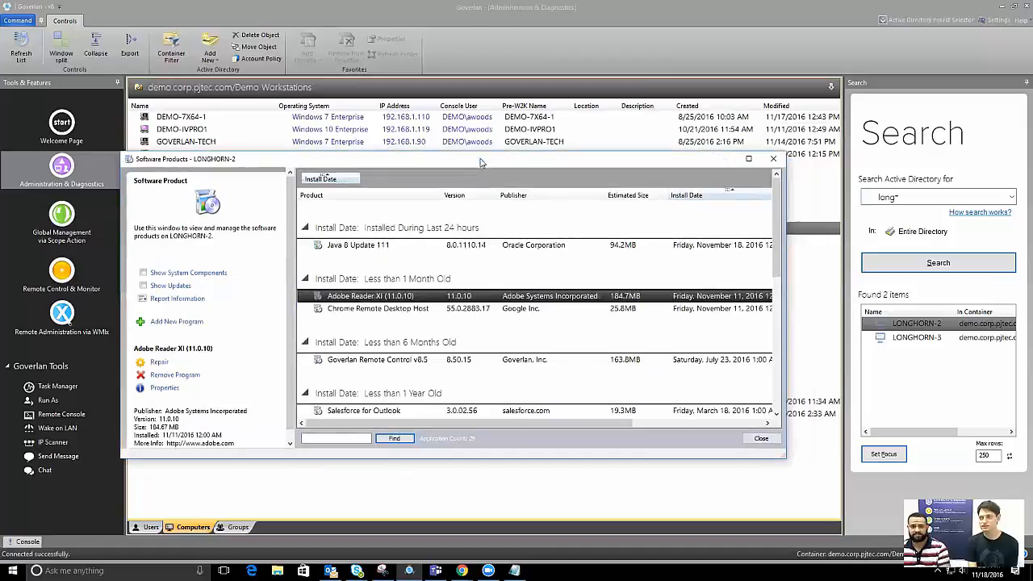
click(418, 244)
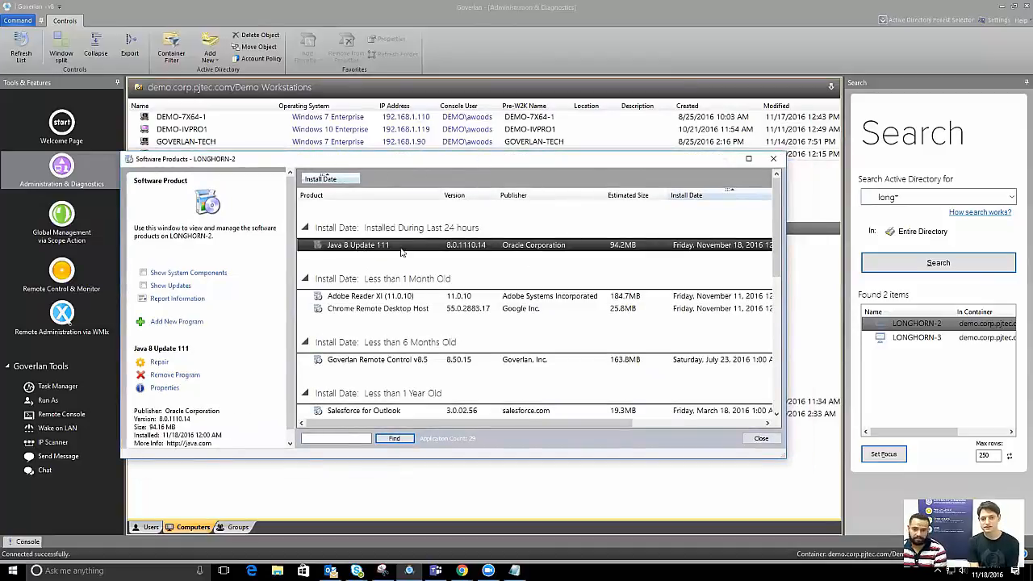
click(170, 375)
click(478, 335)
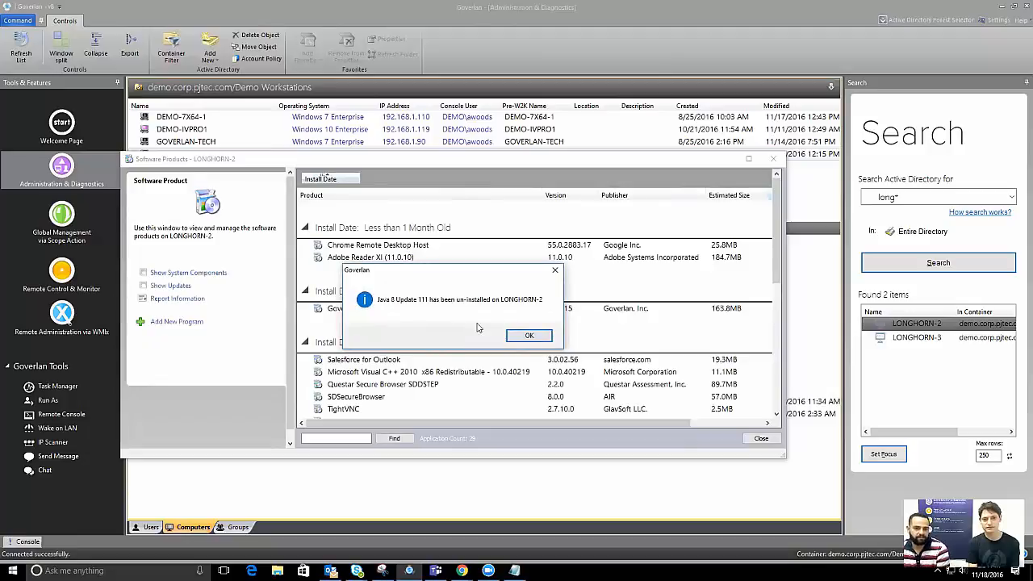
click(522, 335)
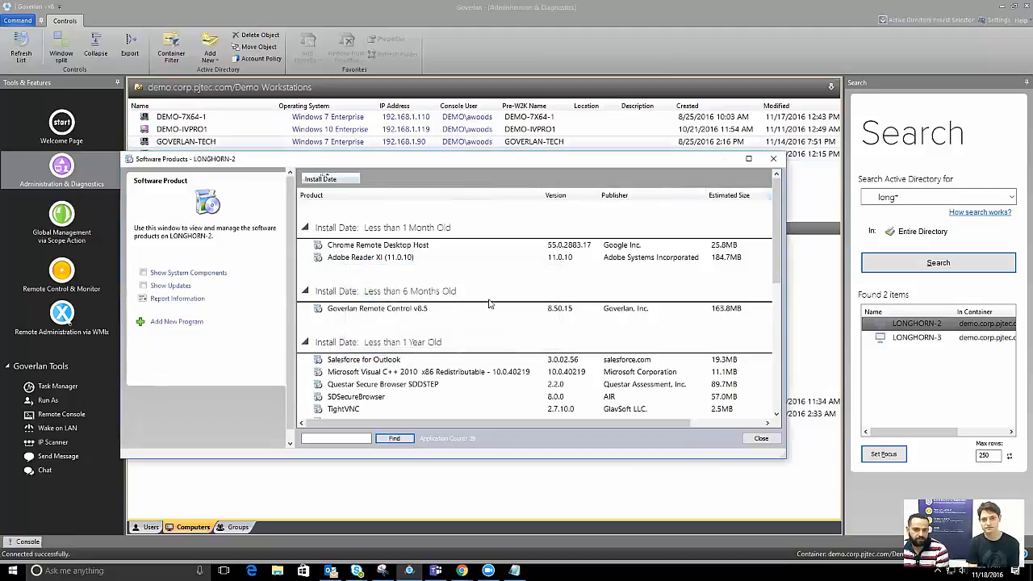
click(387, 245)
click(374, 258)
click(773, 158)
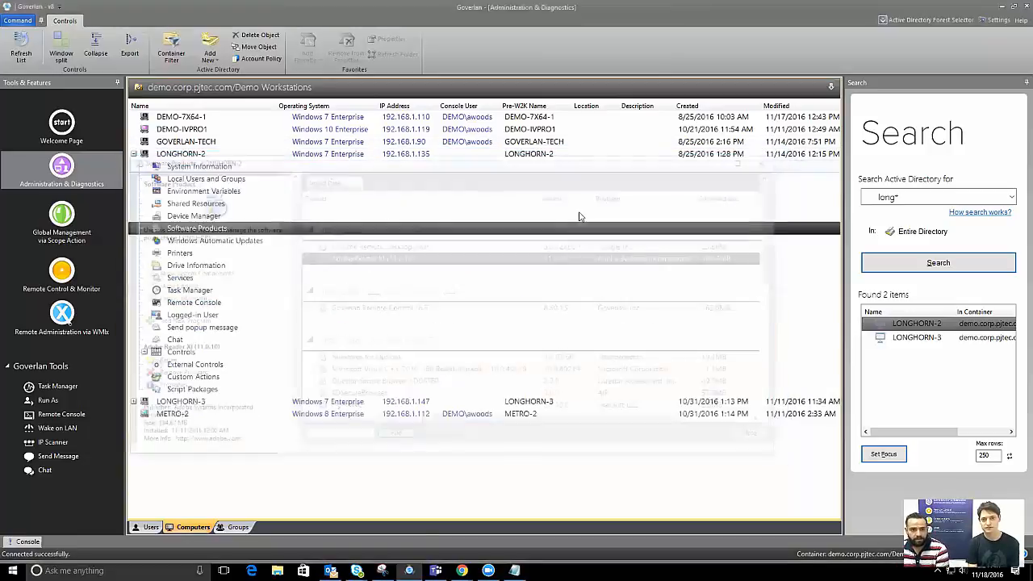
Open the Detect blacklisted apps module within the Remove blacklisted apps scope action's properties
click(75, 217)
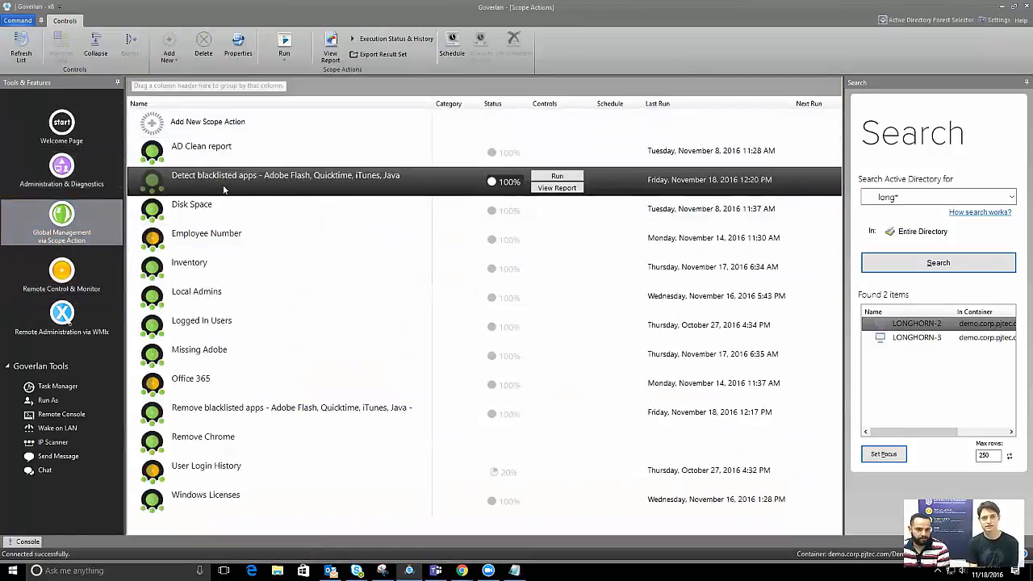
double_click(216, 411)
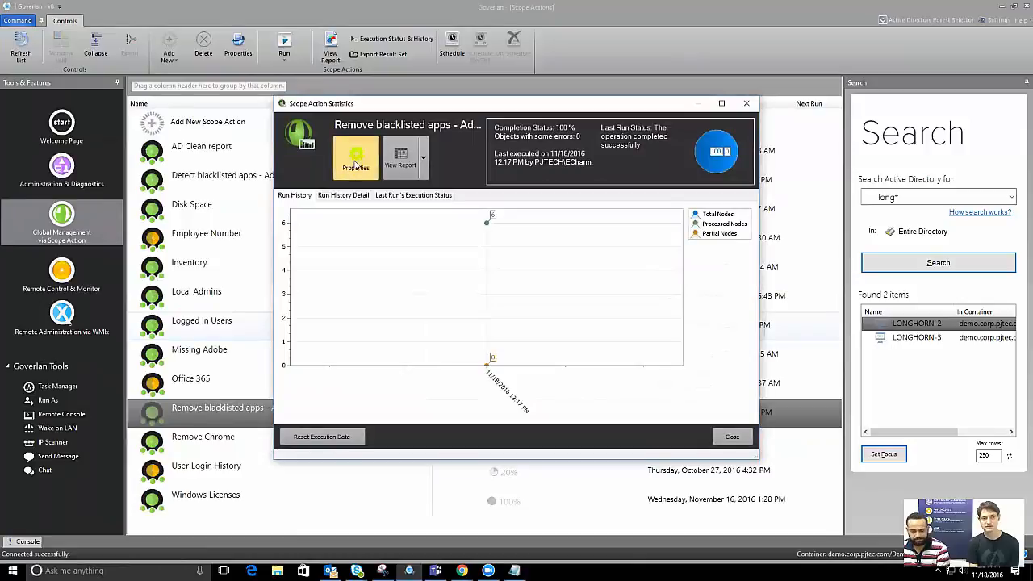
click(355, 162)
click(425, 140)
double_click(412, 177)
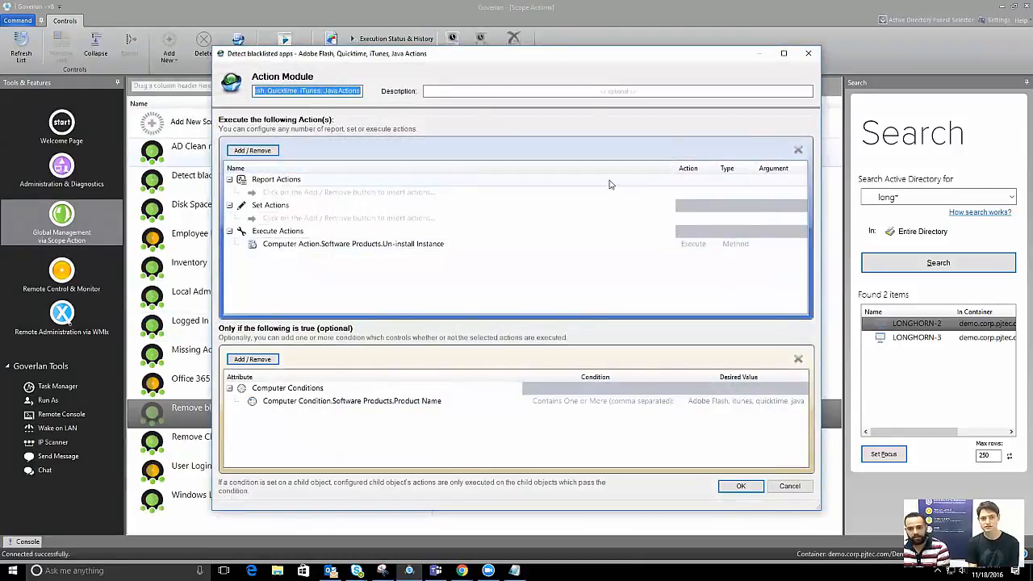
Delete 'java' from the Product Name value, leaving Adobe Flash, itunes, quicktime, and save the module
double_click(765, 404)
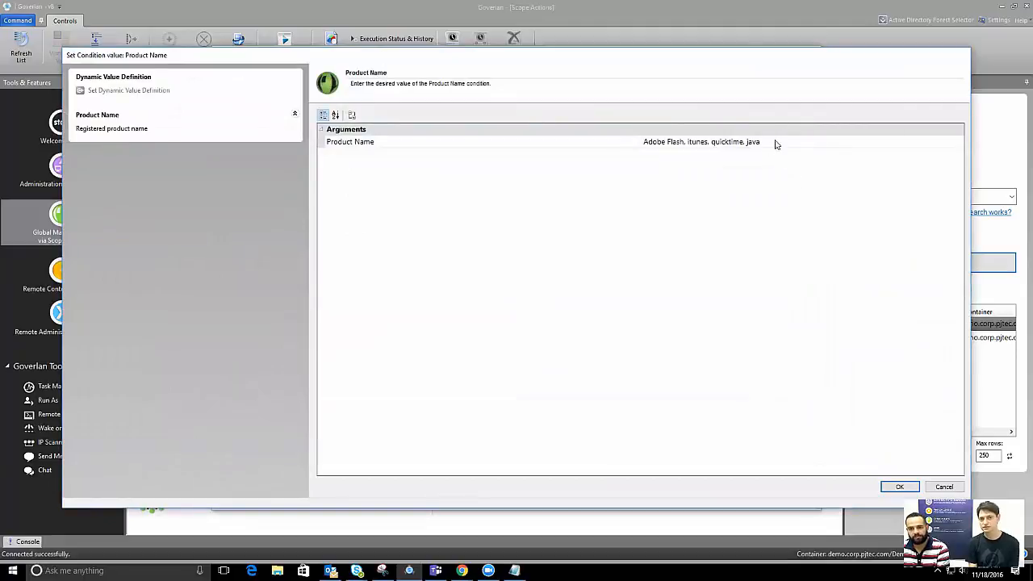
drag(777, 143, 748, 141)
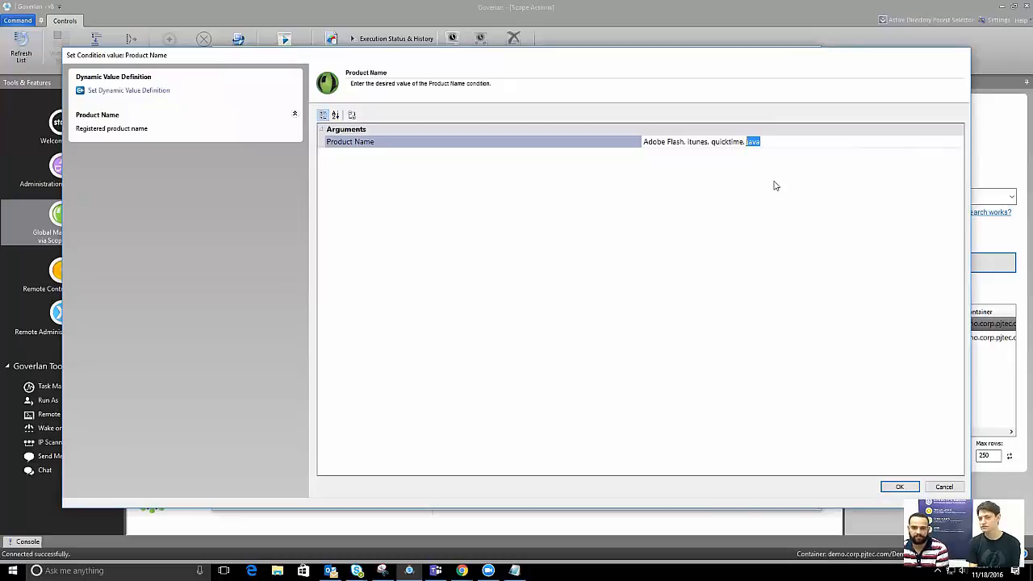
click(942, 488)
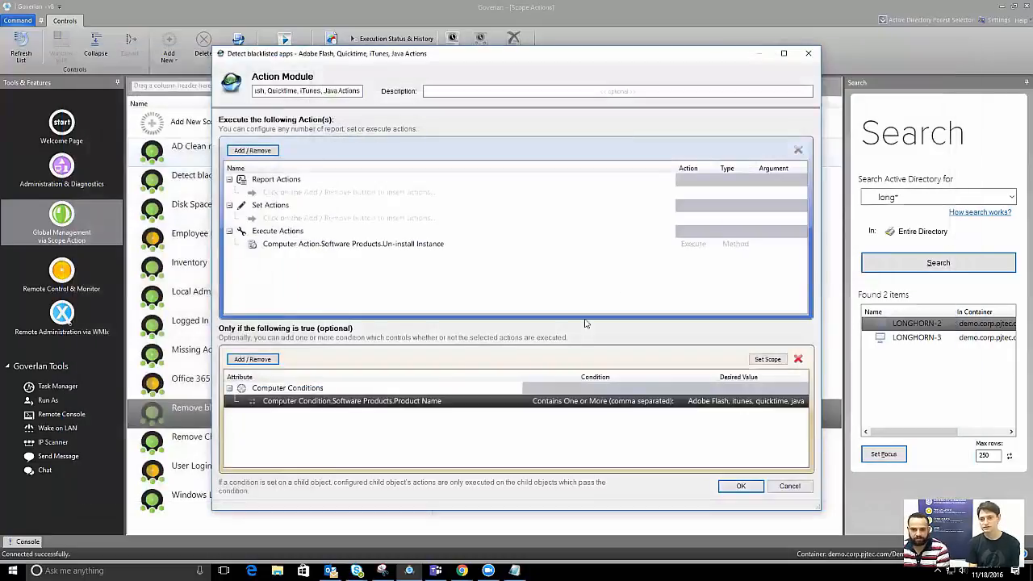
double_click(790, 401)
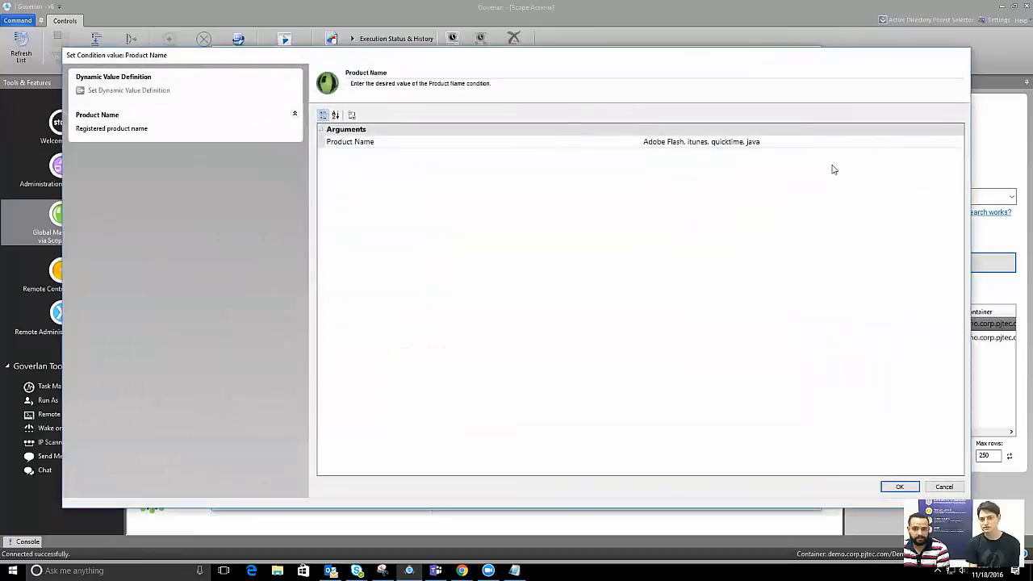
drag(761, 142, 739, 142)
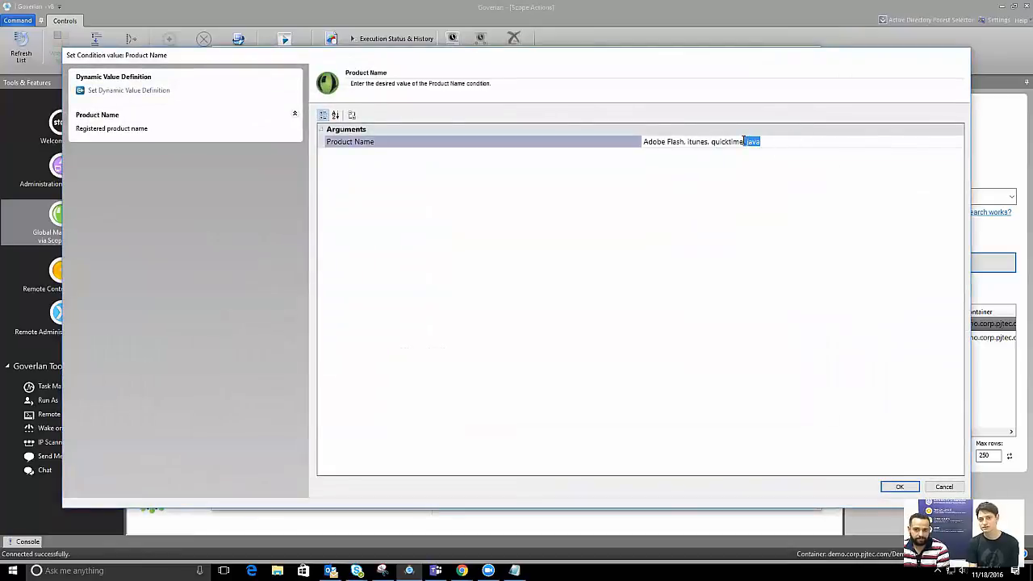
key(BackSpace)
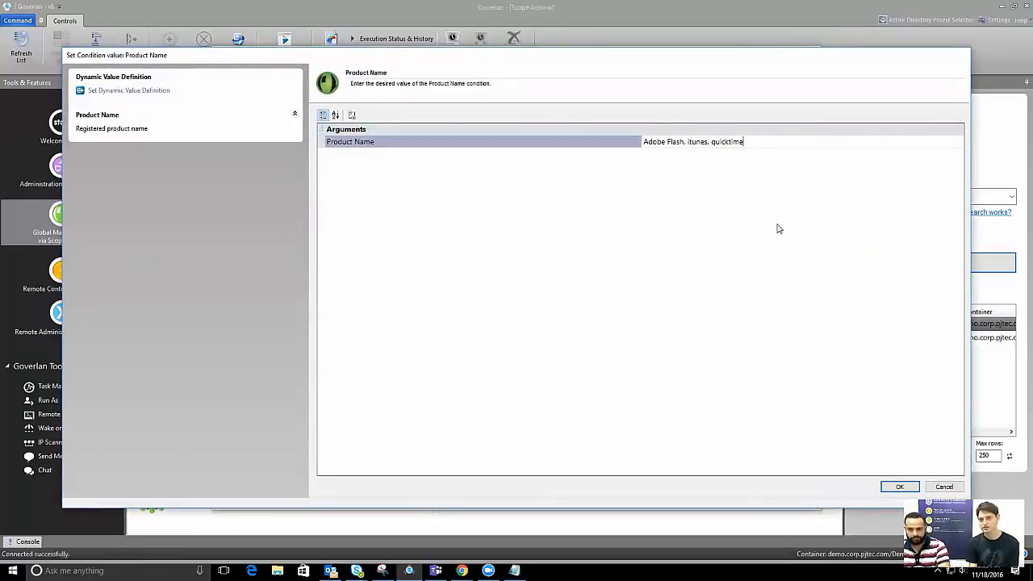
click(906, 489)
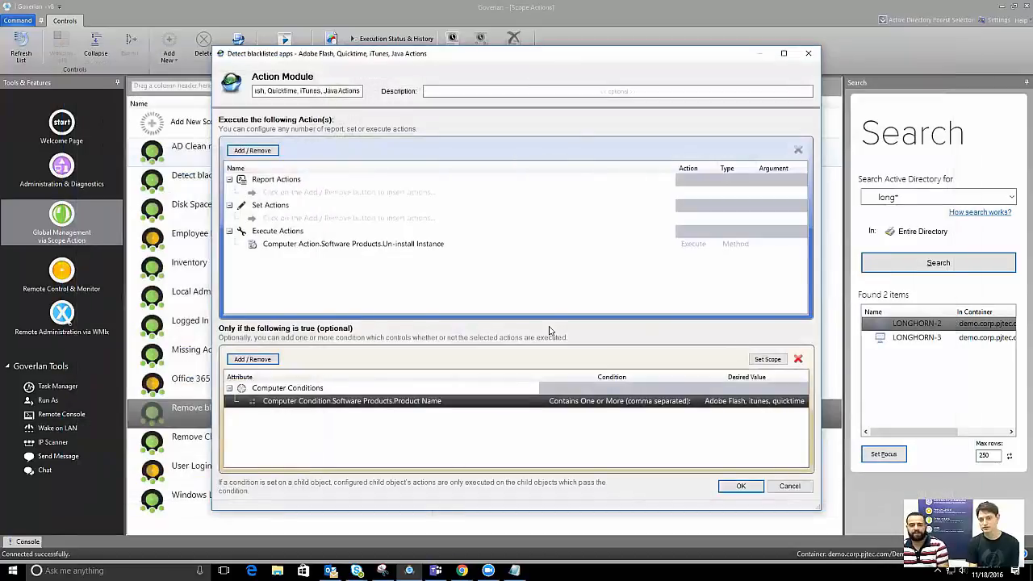
click(739, 486)
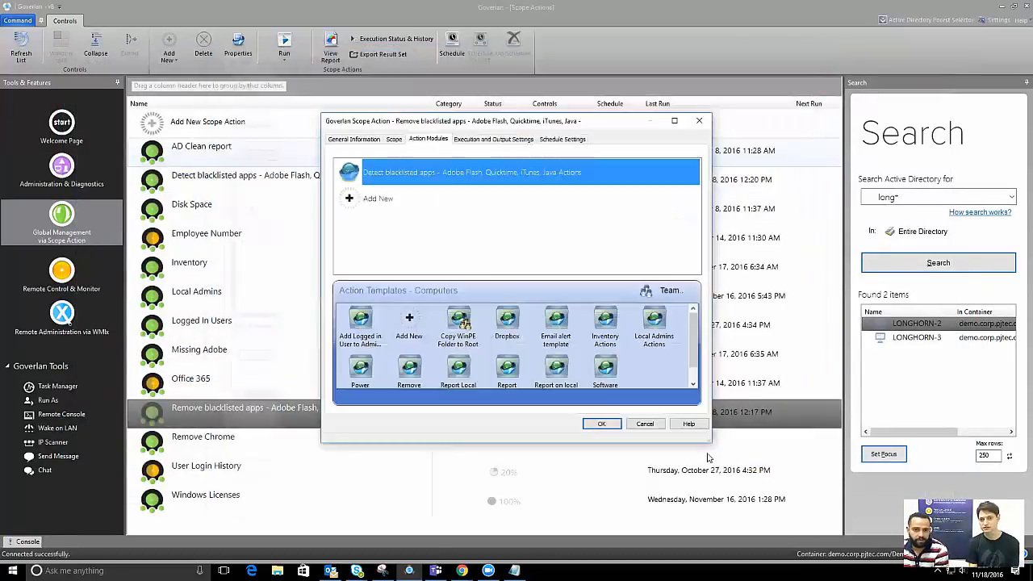
Remove 'Java Actions' from the Detect blacklisted apps module's name and save it
double_click(457, 172)
click(321, 90)
drag(321, 90, 371, 92)
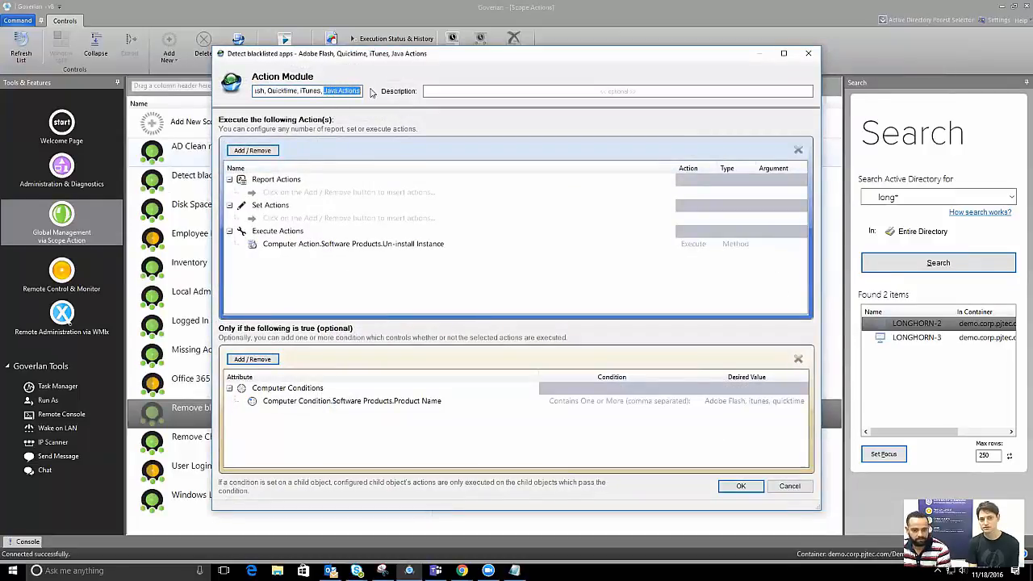
key(BackSpace)
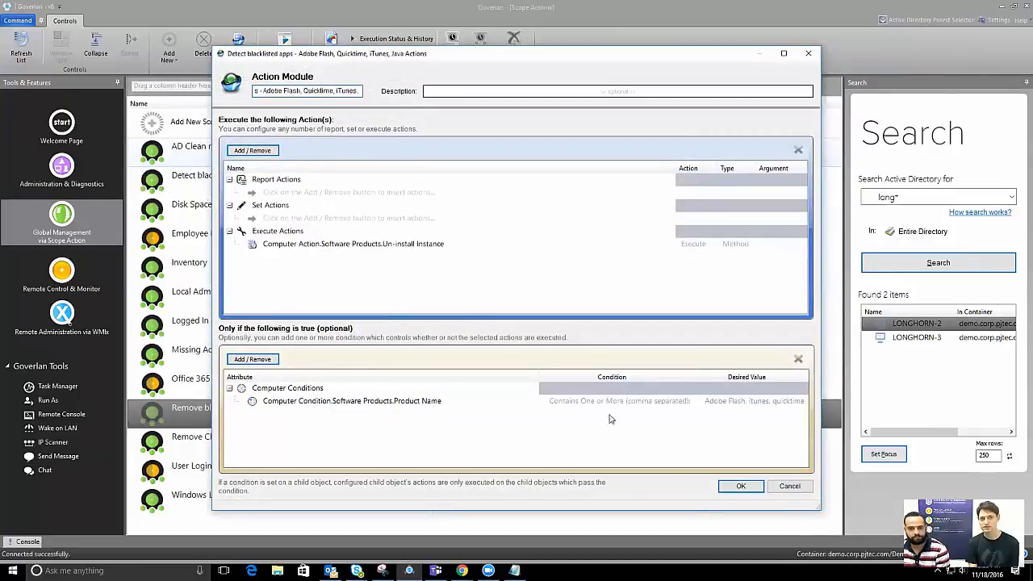
click(740, 486)
Create a new module 'Remove old versions of Java' with a Software Products Un-install Instance action
click(390, 203)
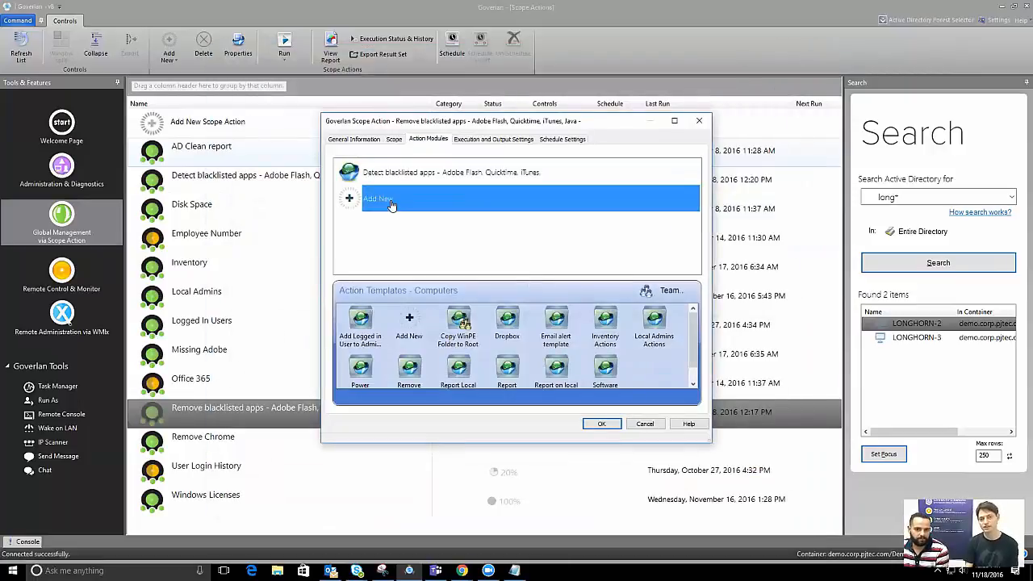
double_click(390, 203)
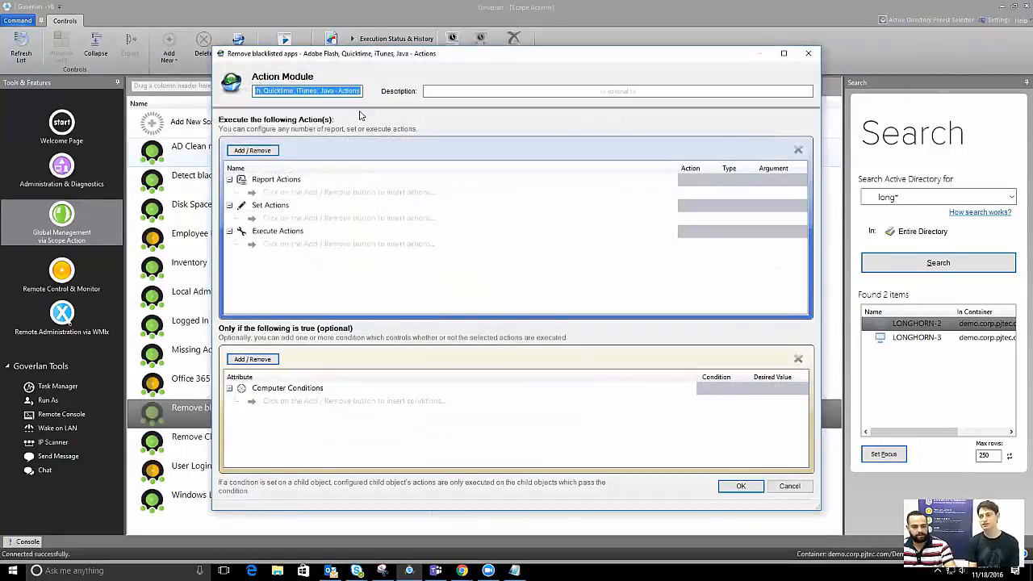
text(Remove old)
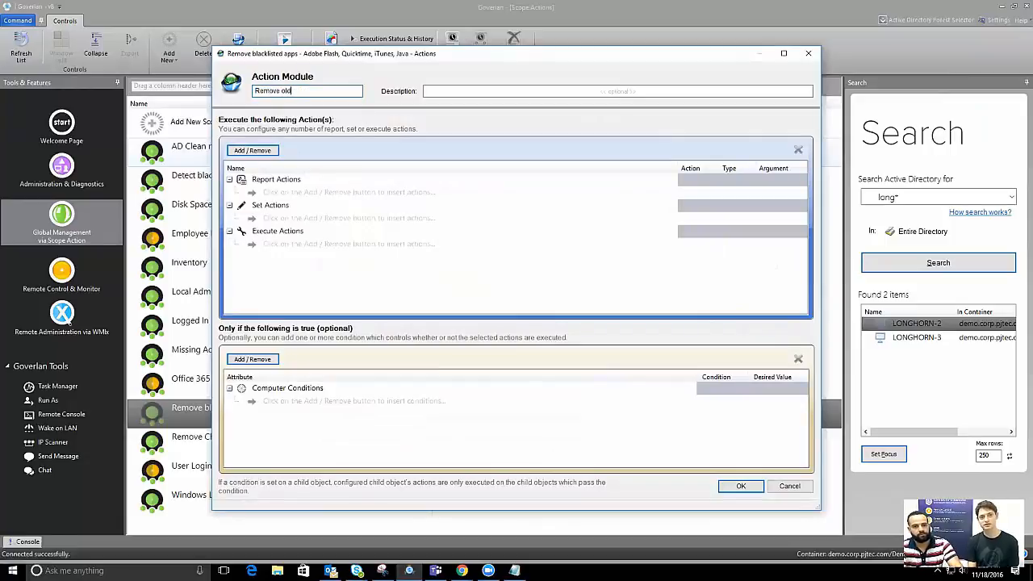
text( versions of Java)
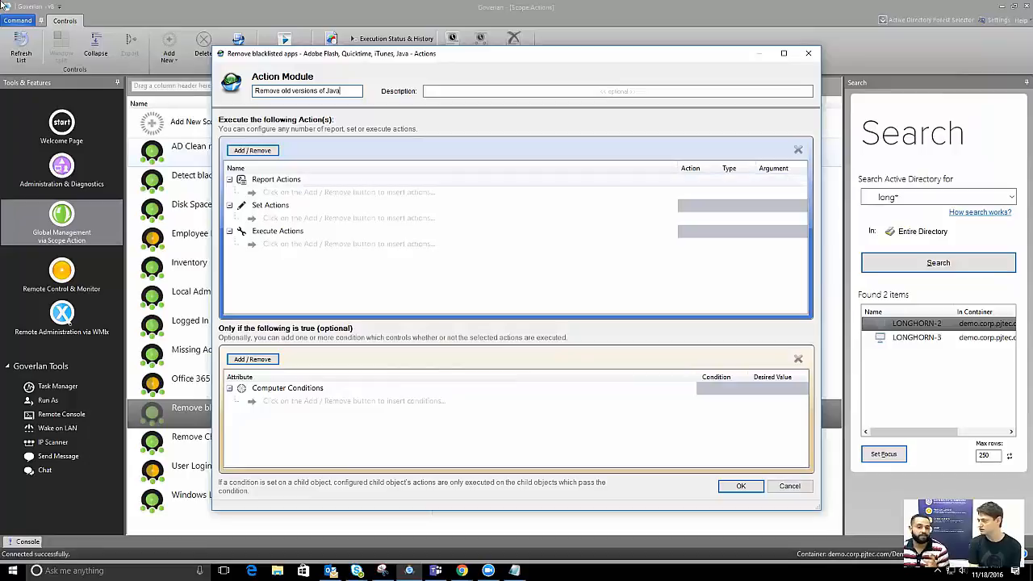
click(252, 150)
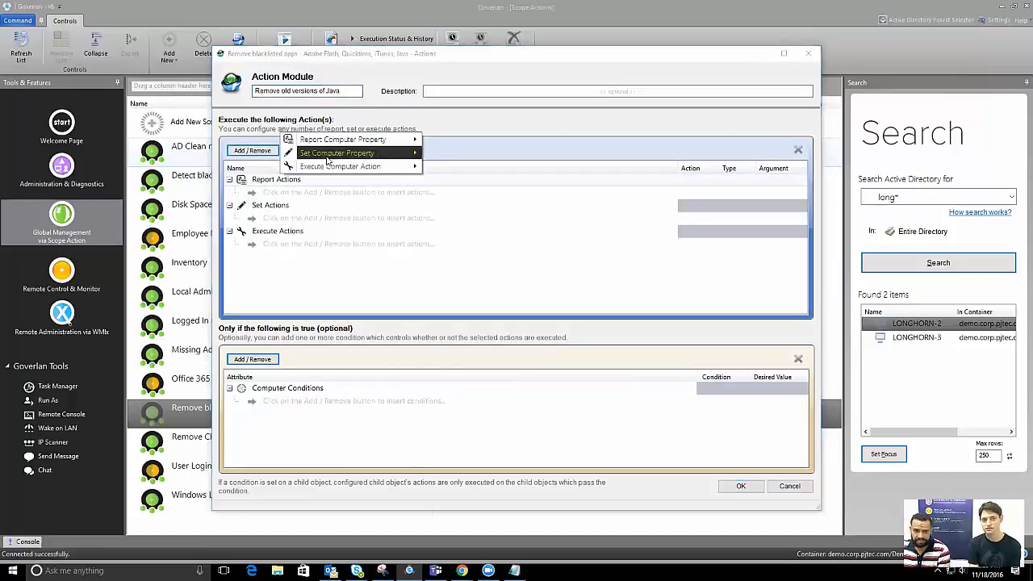
mouse_move(384, 168)
mouse_move(472, 534)
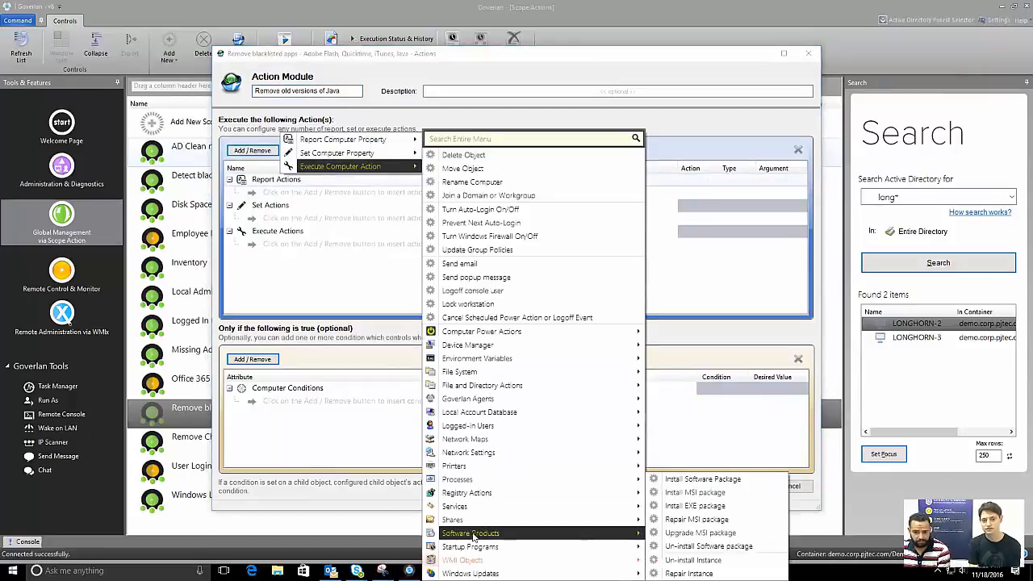
click(694, 559)
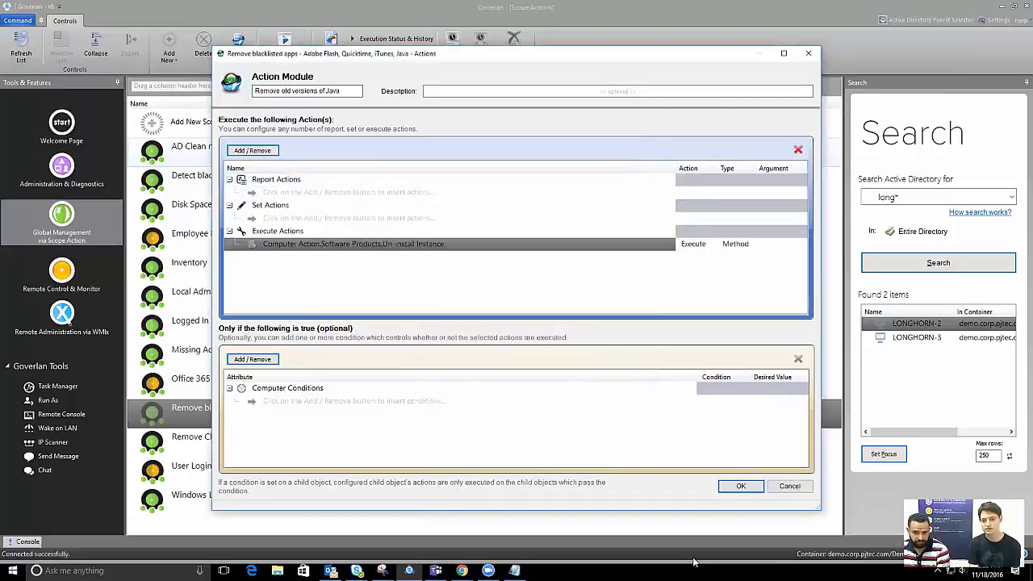
Add a Product Name condition and try its comparison operators, settling on Contains
click(255, 359)
mouse_move(325, 363)
scroll(478, 388, down, 3)
mouse_move(490, 465)
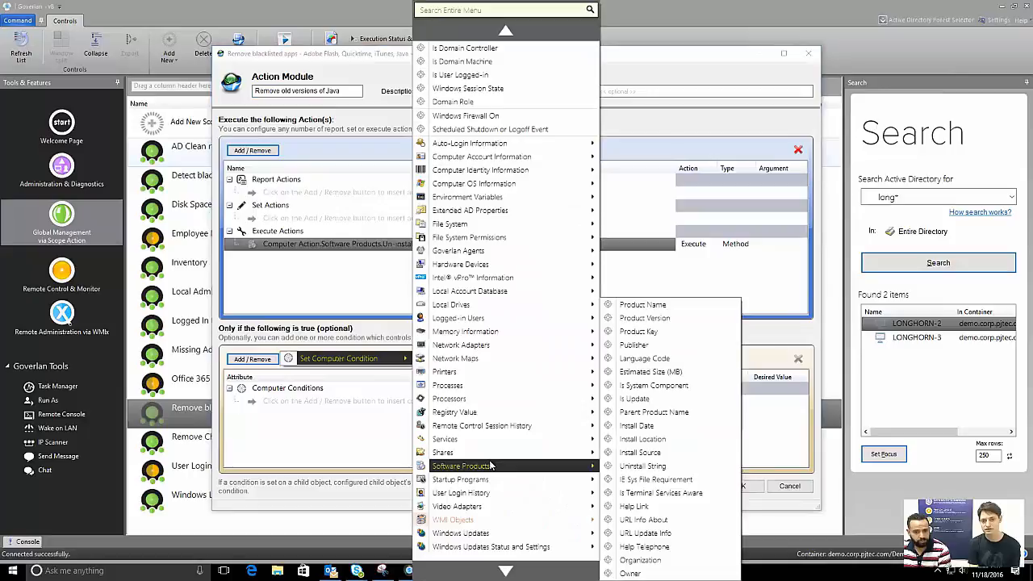
click(666, 306)
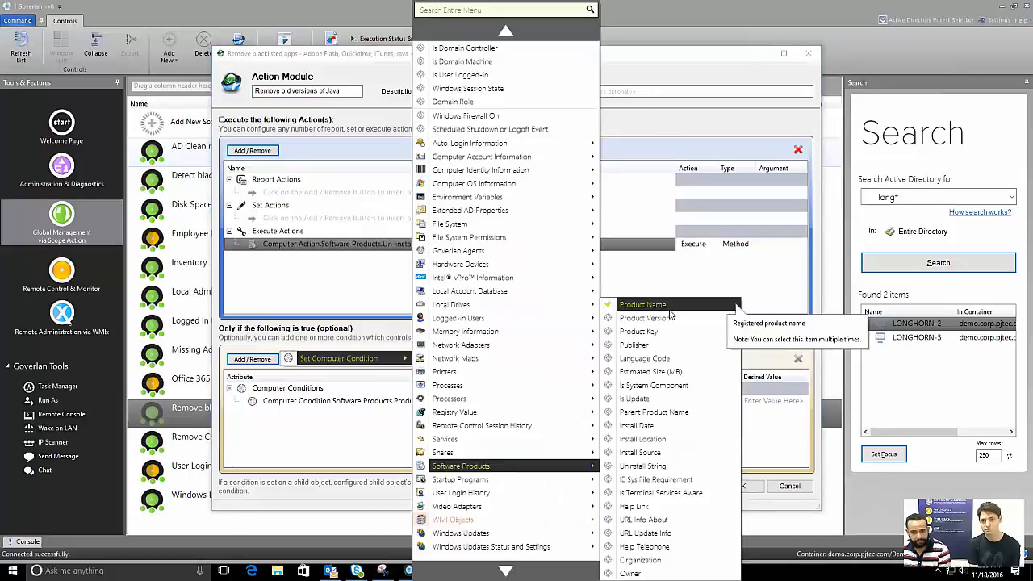
click(679, 279)
click(685, 405)
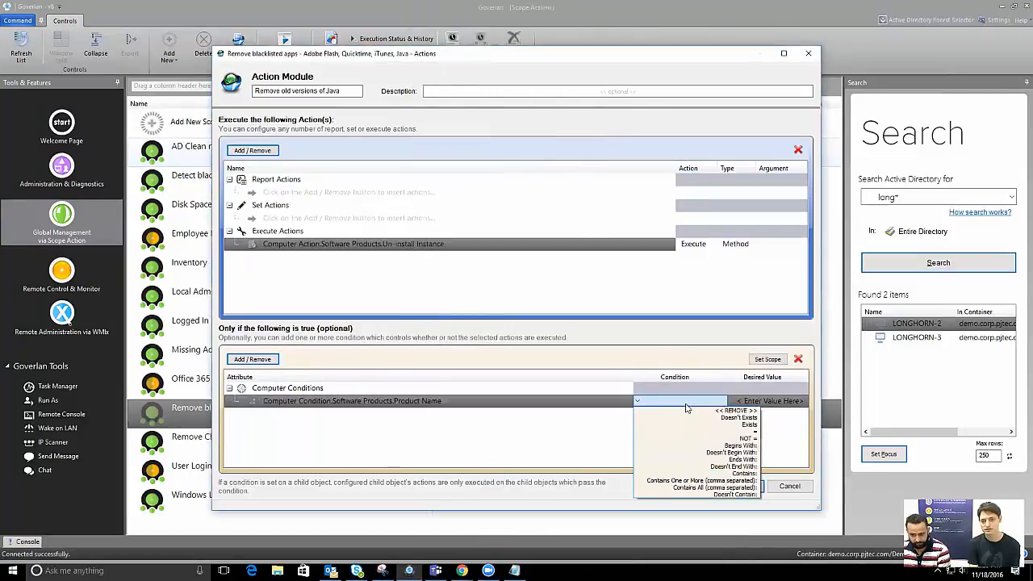
click(676, 347)
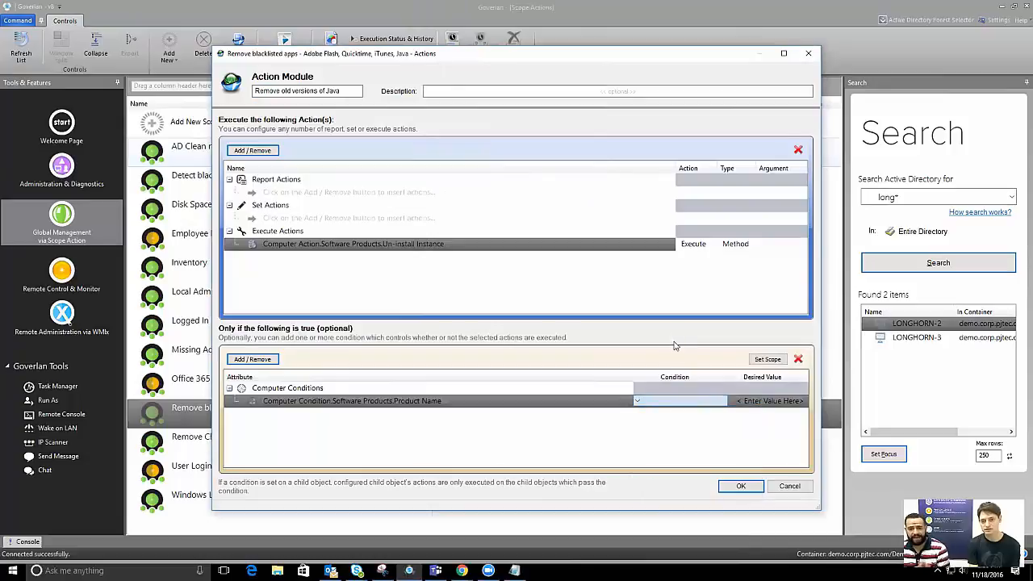
click(696, 401)
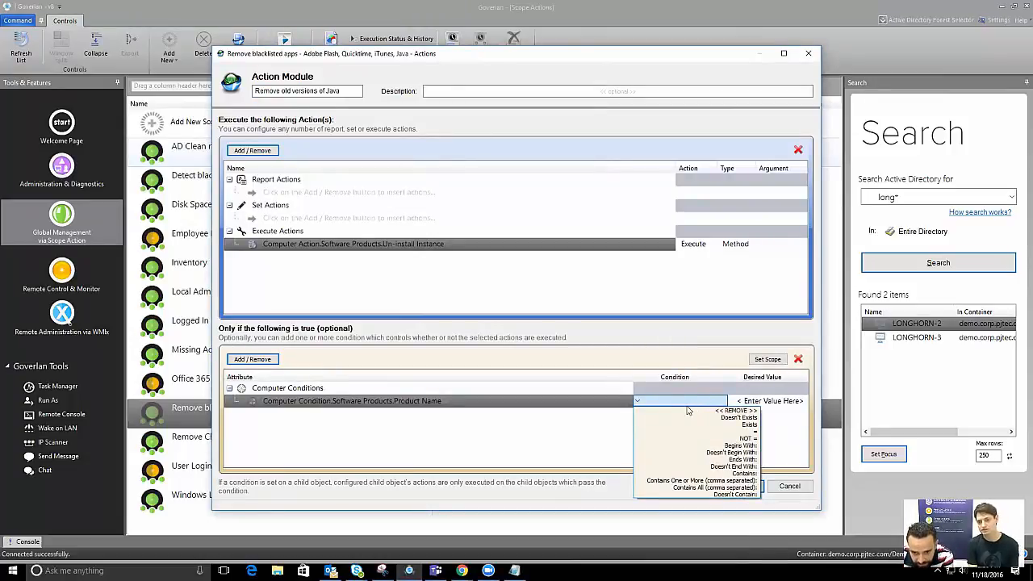
click(680, 481)
click(711, 406)
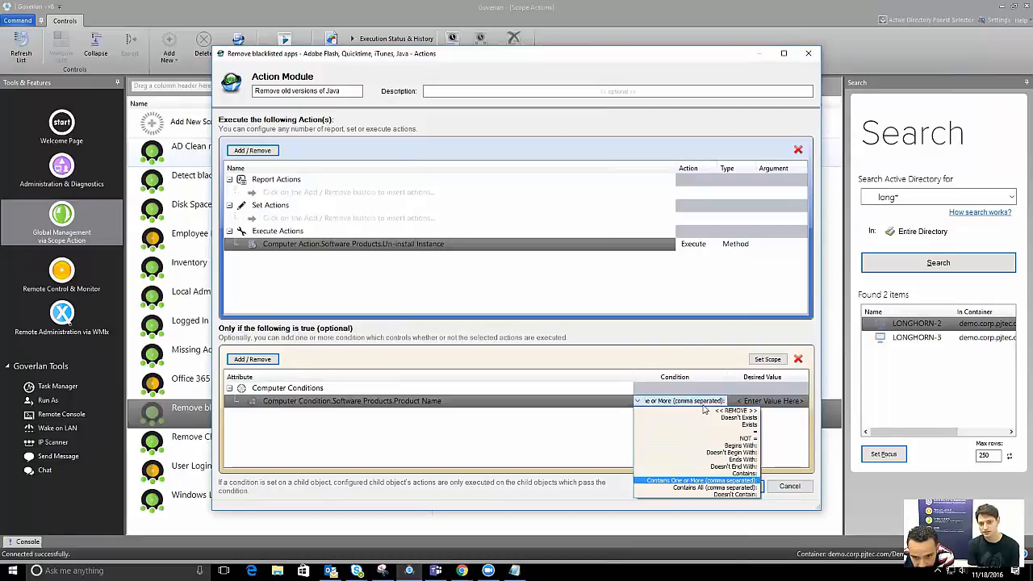
click(707, 475)
Discard the product name value and delete the Product Name condition
click(797, 410)
drag(655, 143, 601, 132)
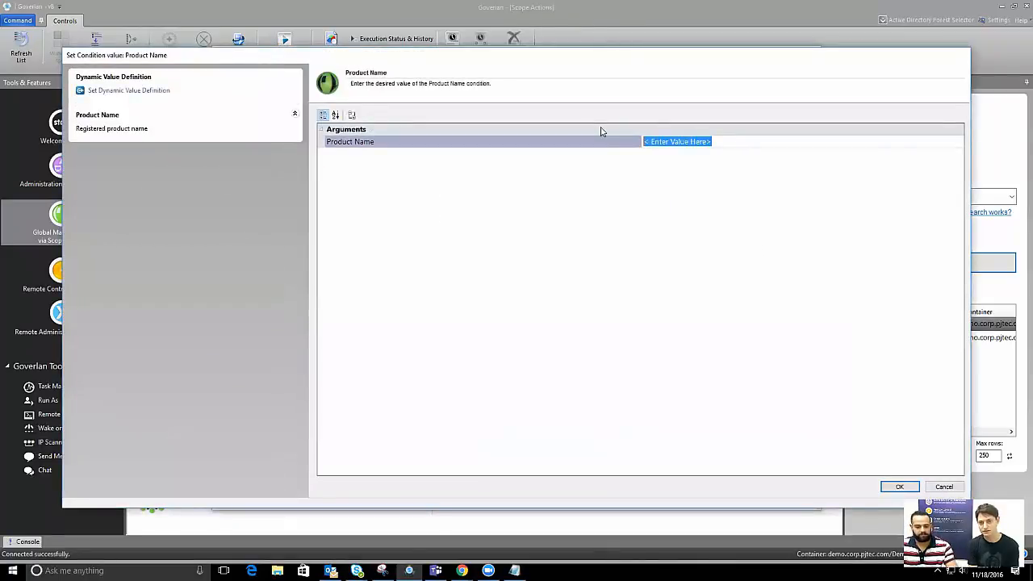
text(Java)
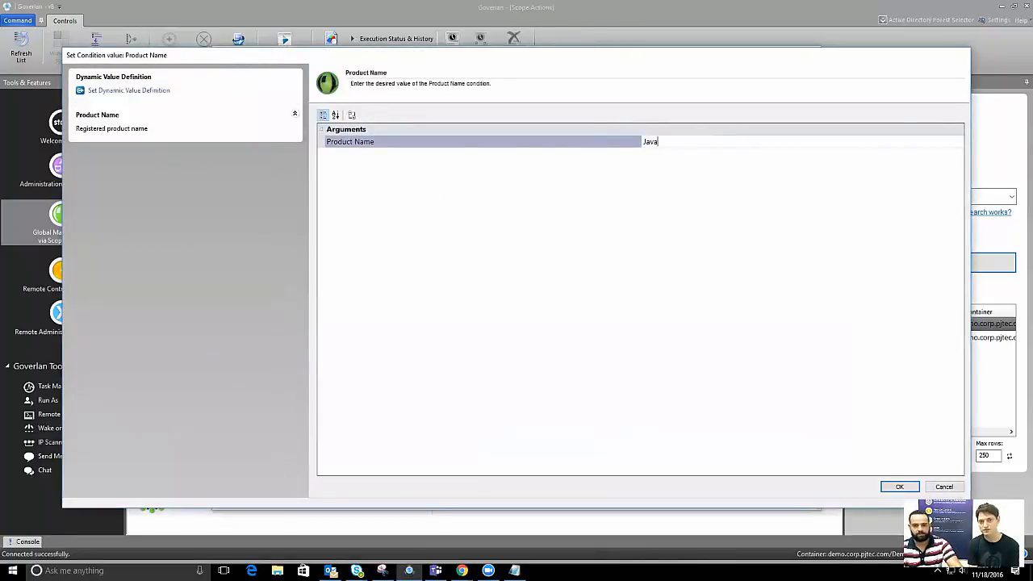
click(944, 486)
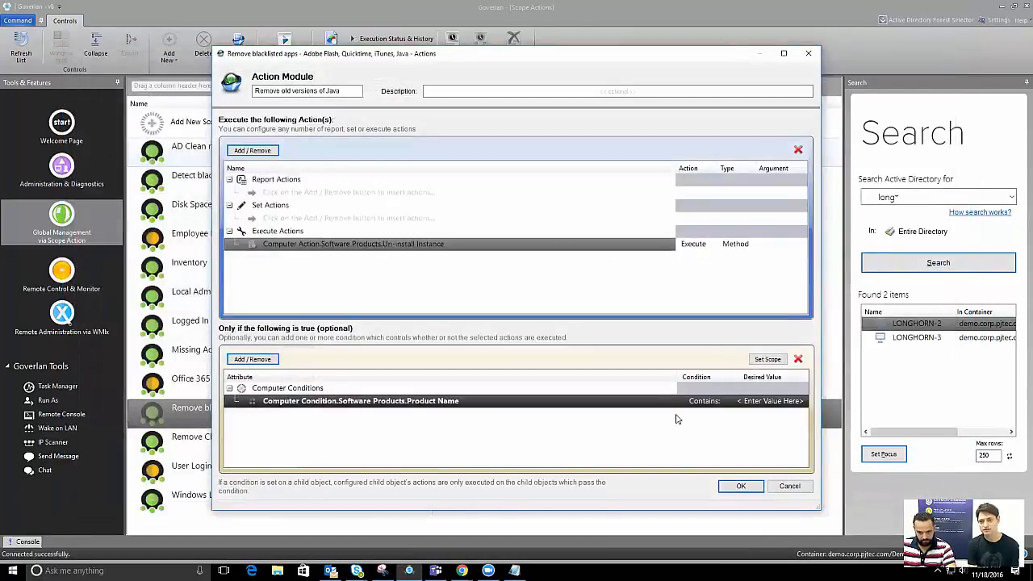
click(718, 409)
click(631, 408)
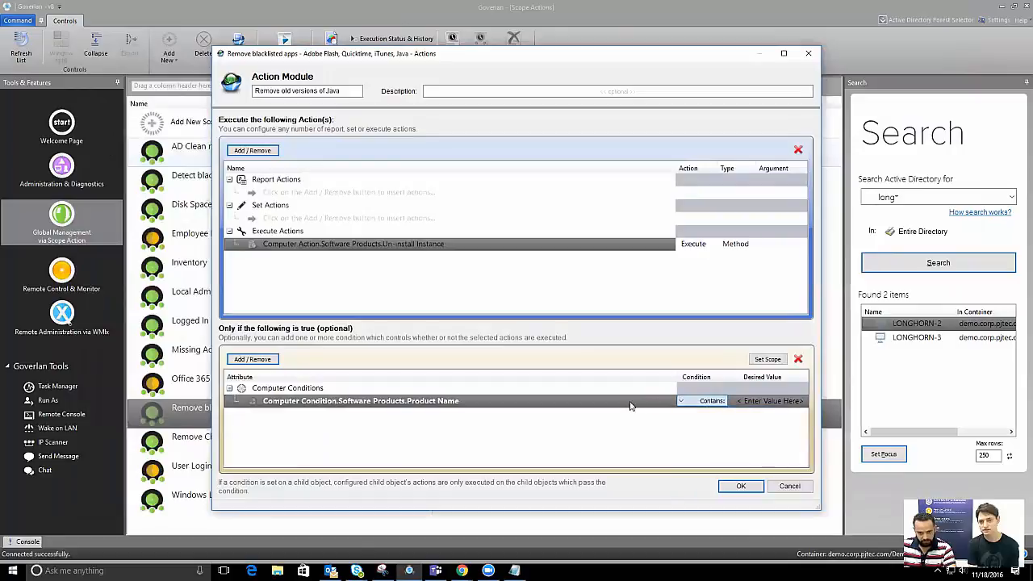
click(798, 358)
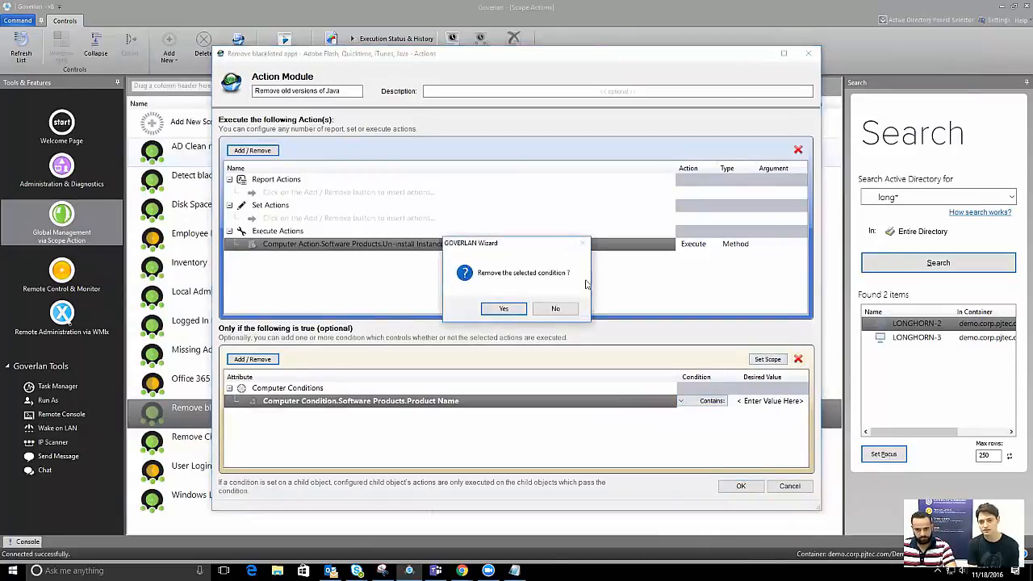
click(503, 307)
Add a Product Name condition with a comparison operator and the value Java 7
click(251, 359)
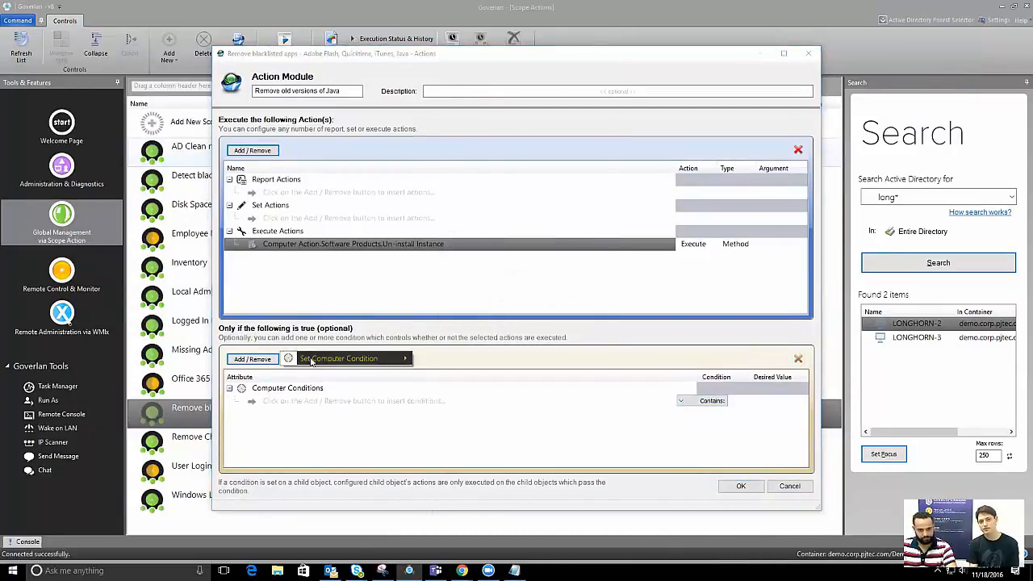
mouse_move(322, 358)
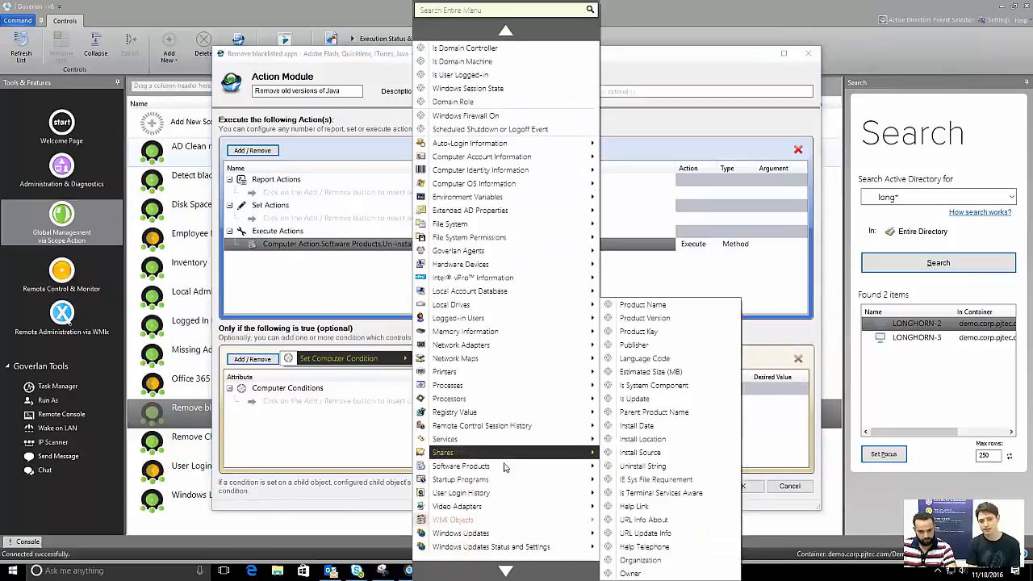
mouse_move(505, 467)
click(645, 305)
click(680, 401)
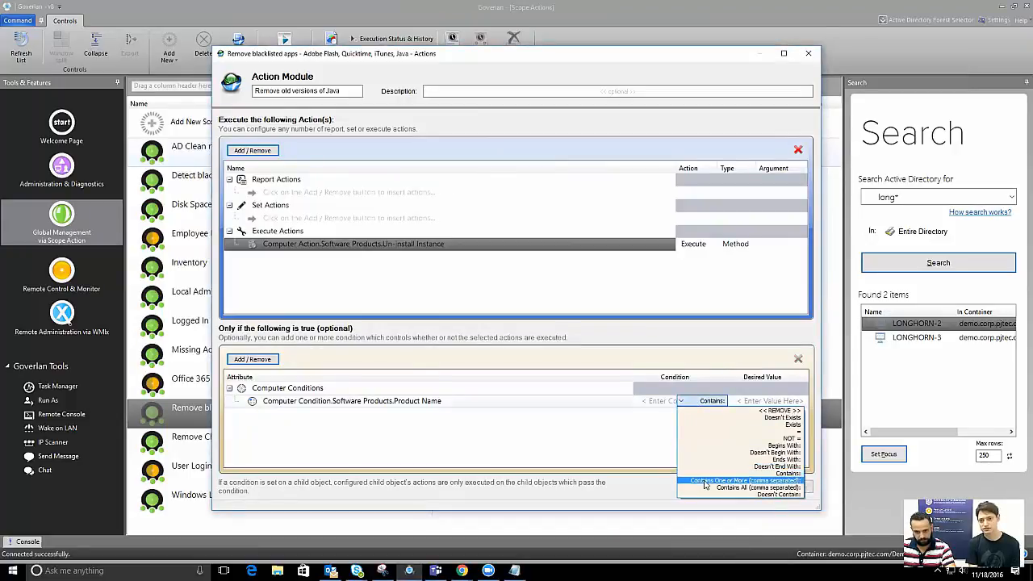
click(705, 484)
click(780, 401)
click(780, 401)
click(532, 143)
text(Java 7)
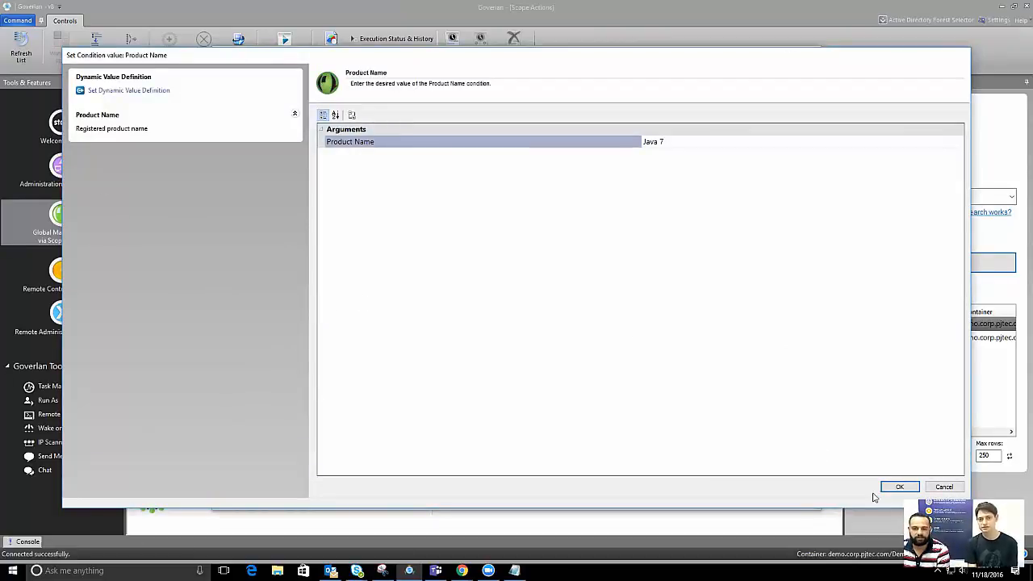
click(897, 485)
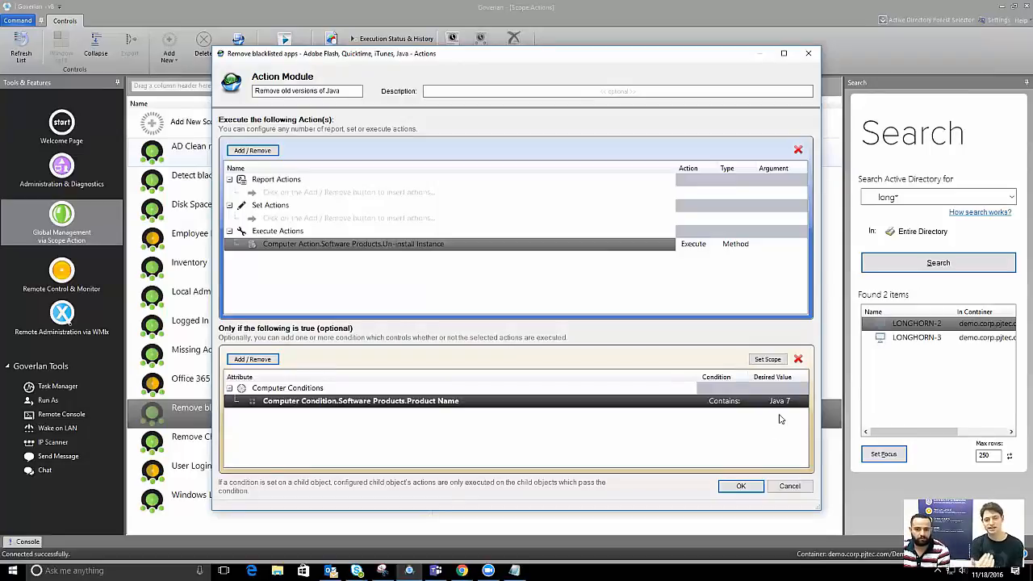
Keep Contains as the comparison for the Java 7 Product Name condition
click(725, 406)
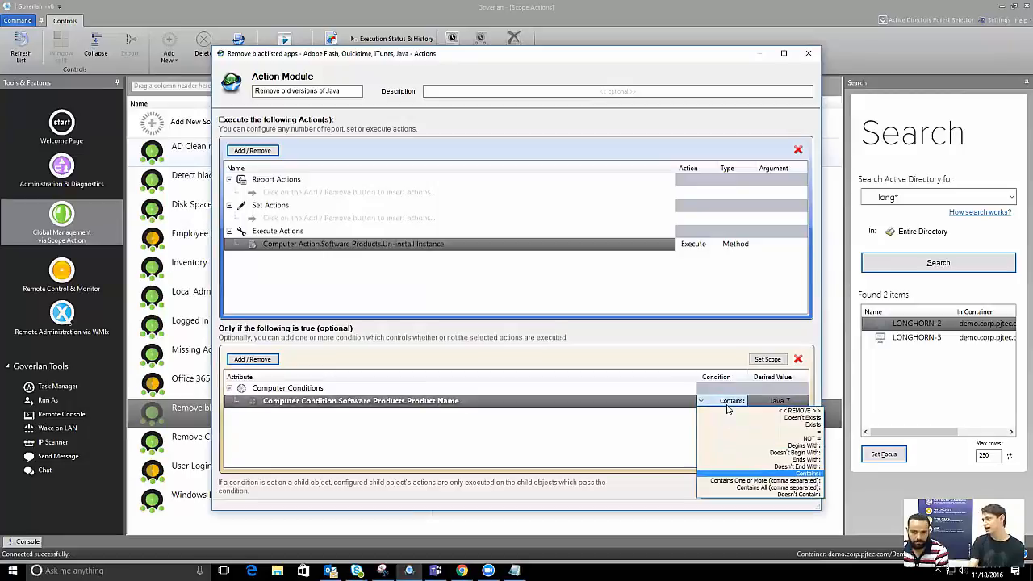
click(676, 428)
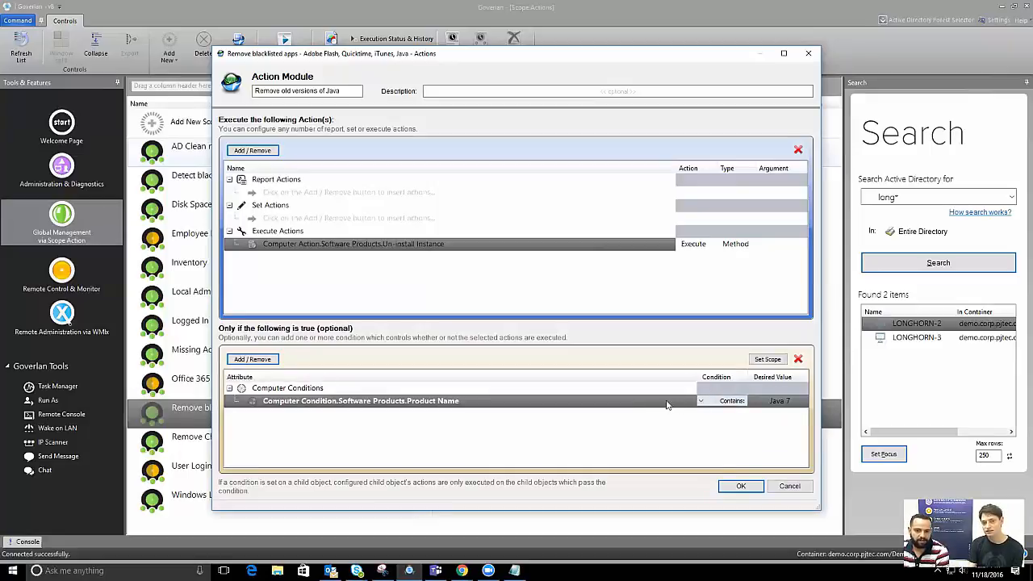
click(252, 359)
Add a second Product Name condition with the value Java 8 Update 111
mouse_move(305, 359)
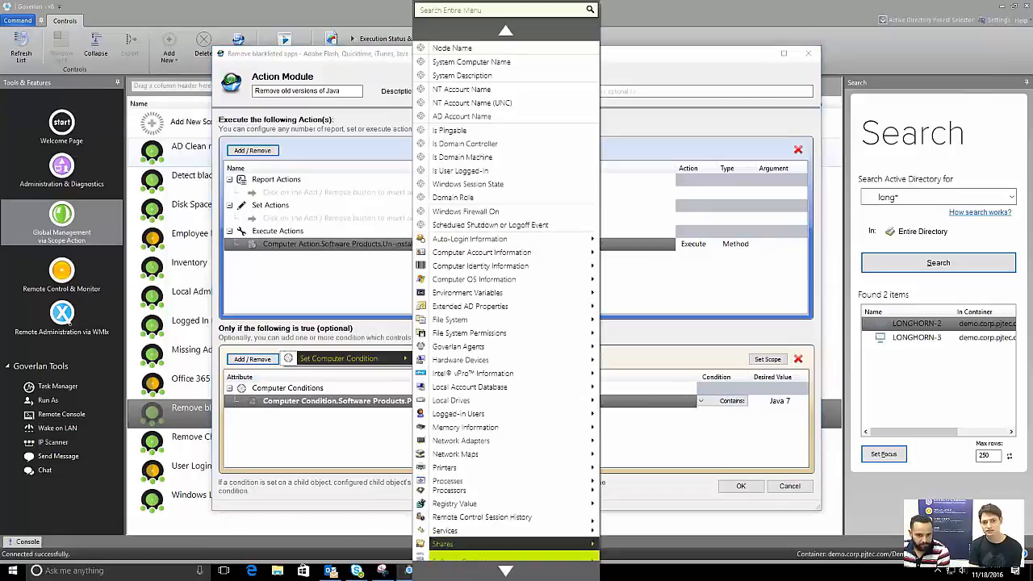
mouse_move(516, 466)
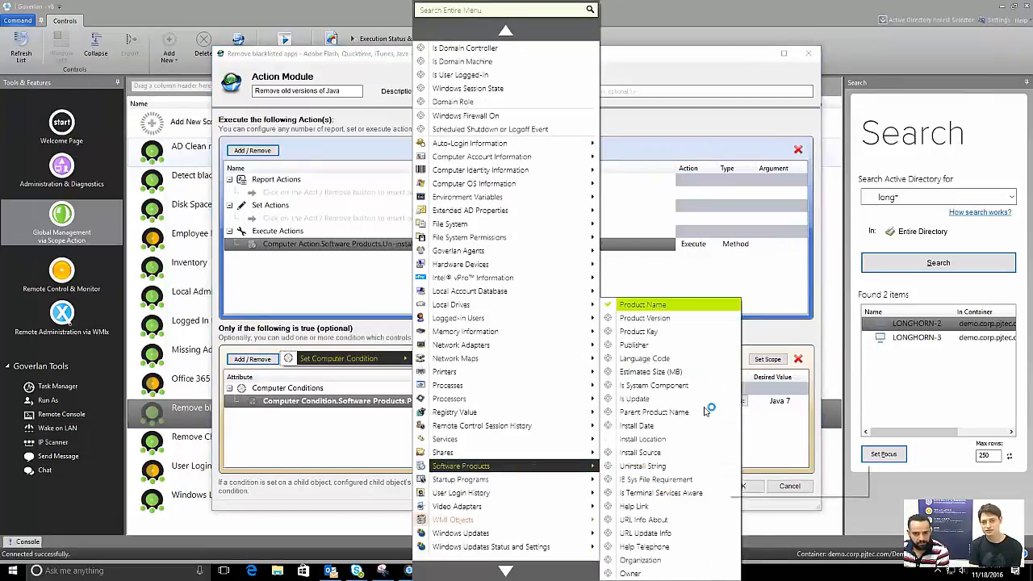
click(680, 308)
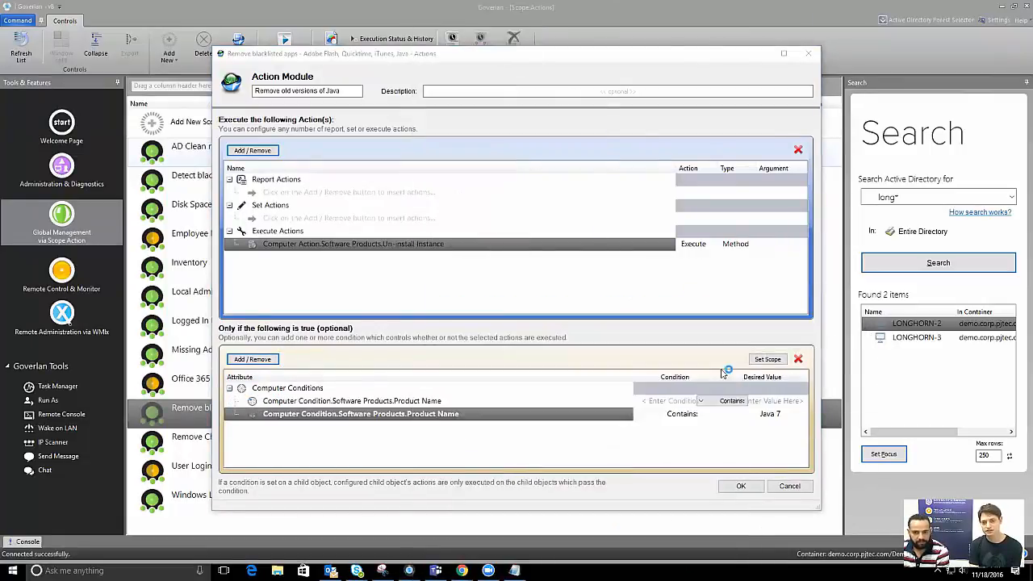
click(701, 415)
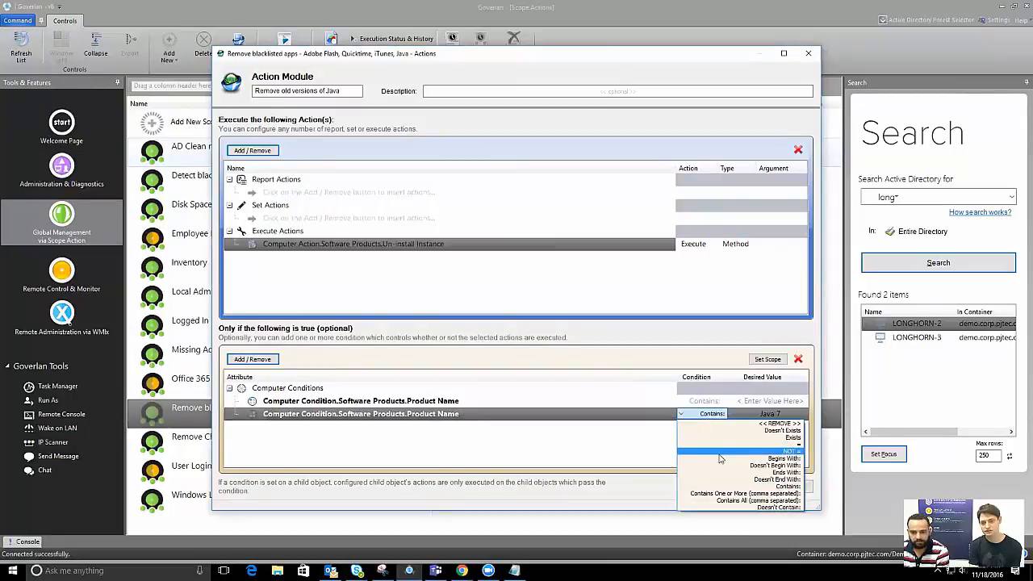
click(736, 506)
click(770, 414)
click(692, 143)
key(BackSpace)
text(8 Update 111)
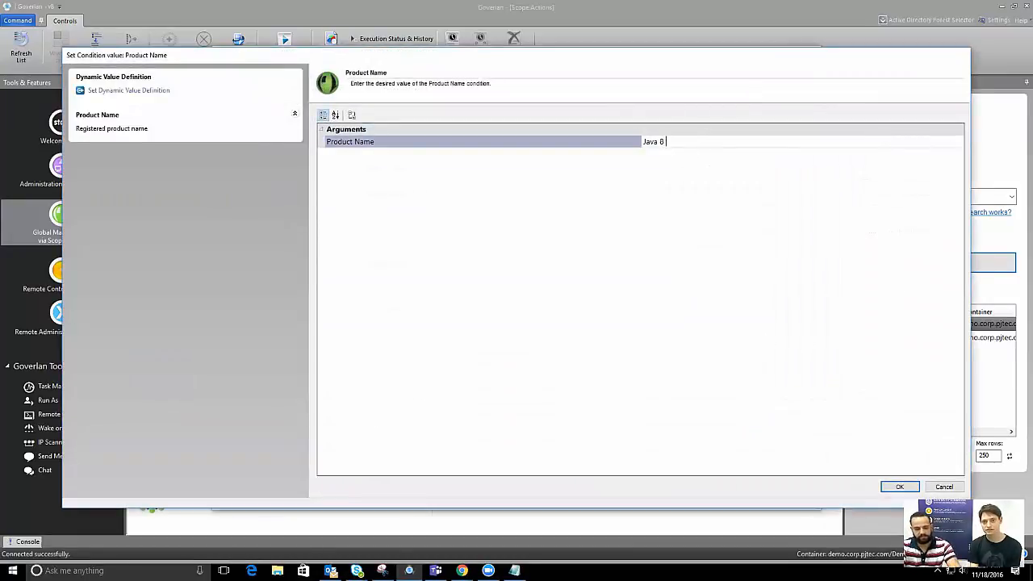
click(907, 490)
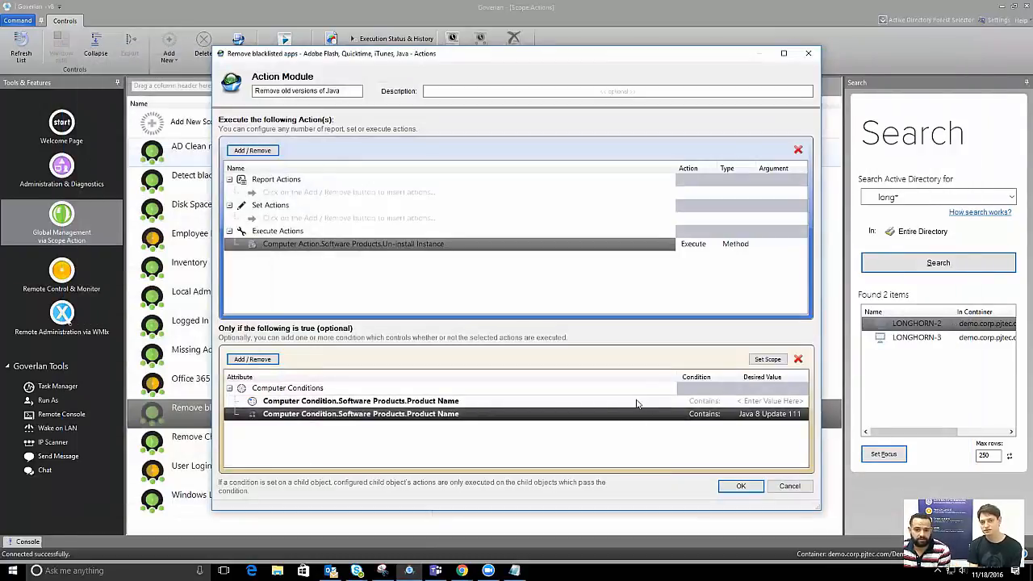
Keep the first condition as Contains and re-enter its product name value
click(623, 404)
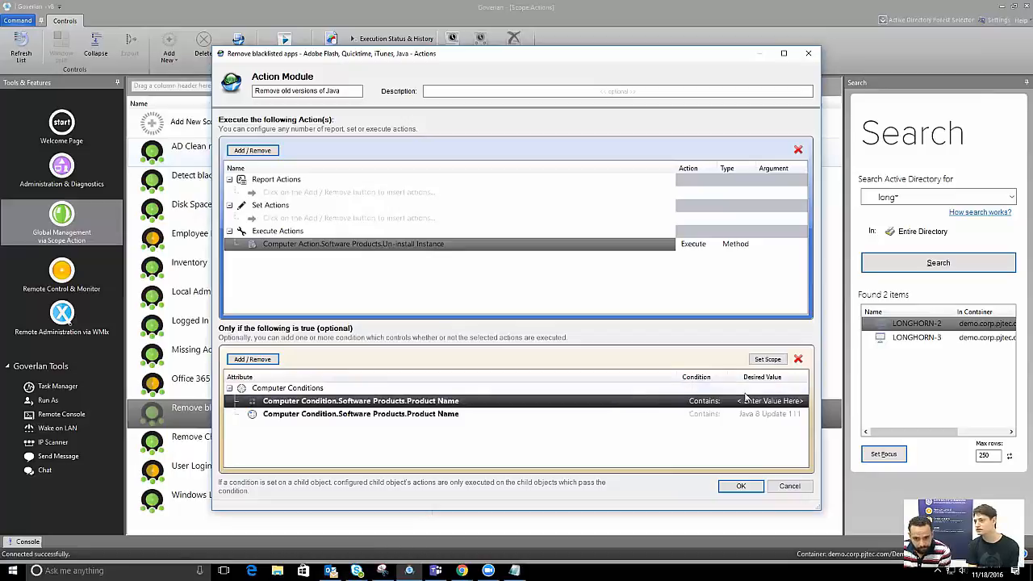
click(711, 400)
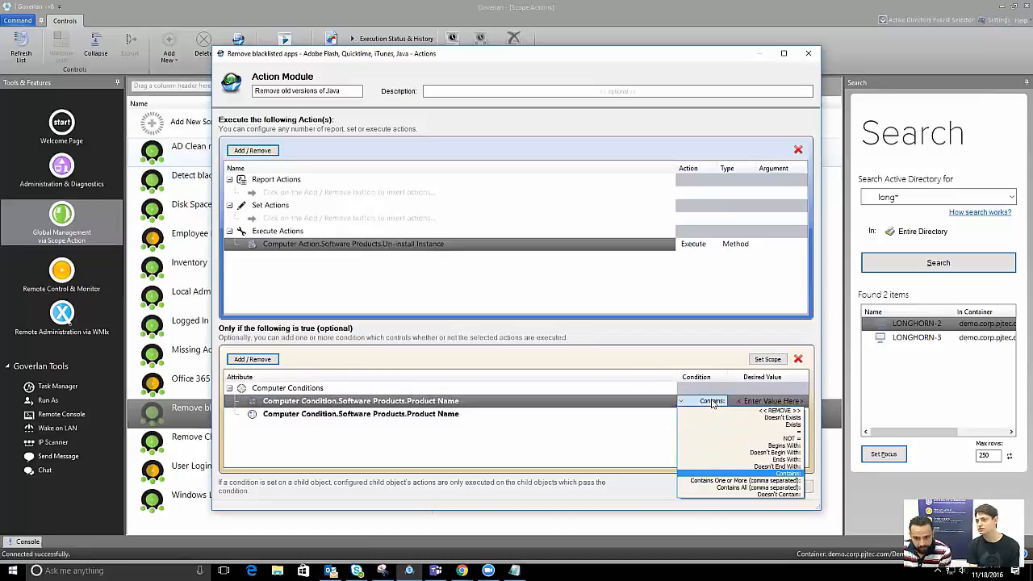
click(647, 424)
click(794, 401)
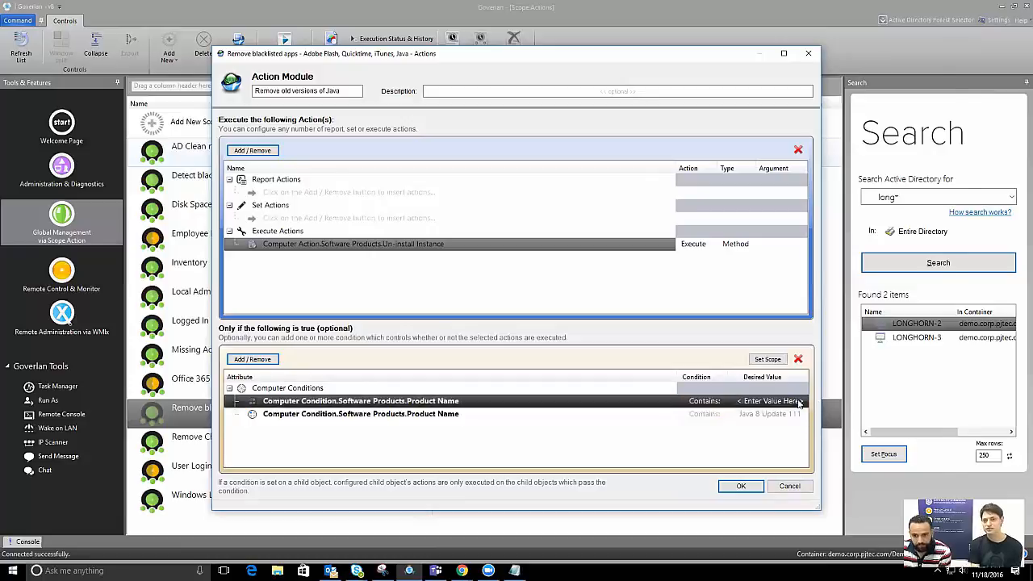
click(678, 142)
text(JA)
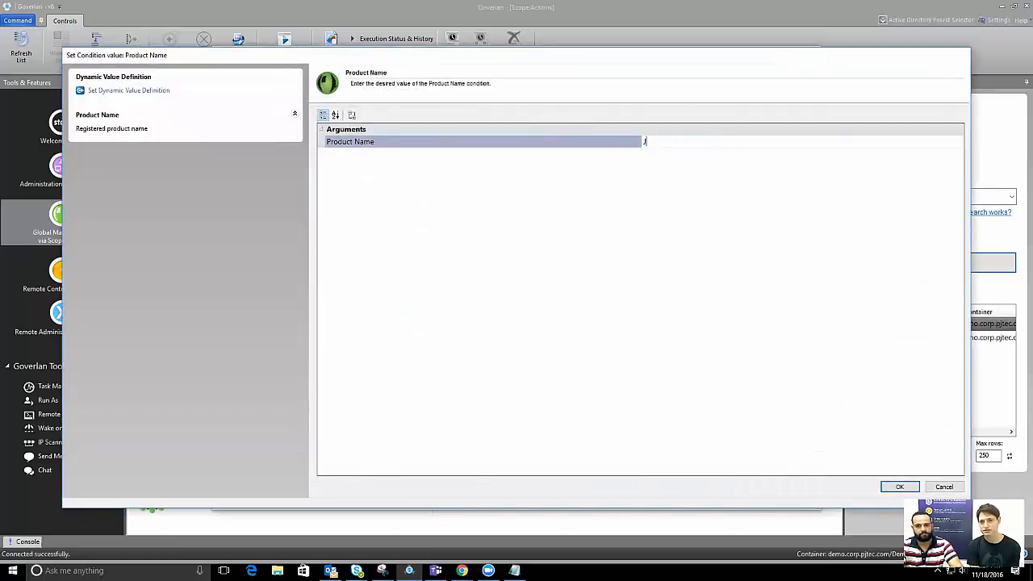
click(899, 487)
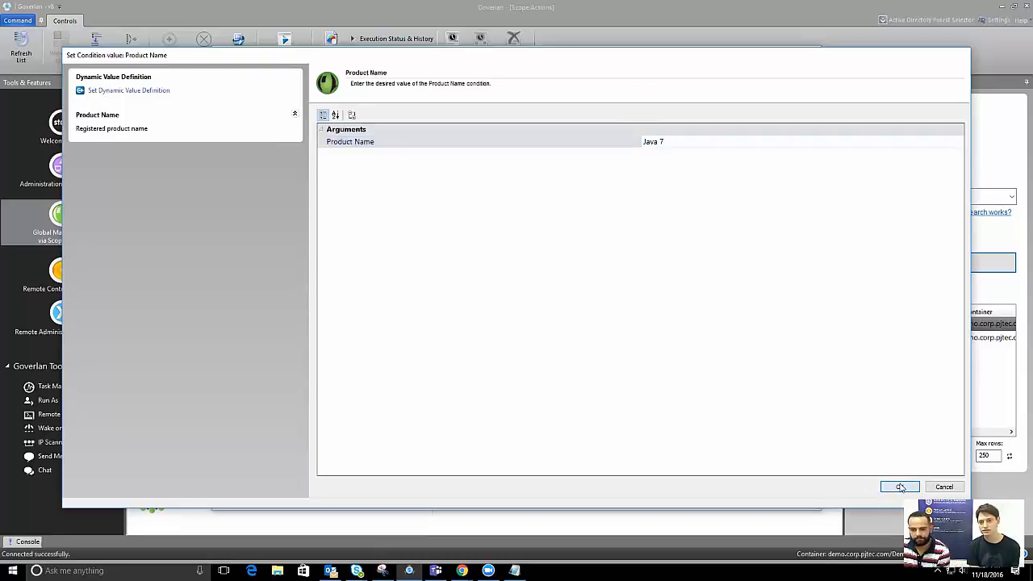
Make the second condition Doesn't Contain Java 8 Update 111 and shorten the first value to Java
click(556, 418)
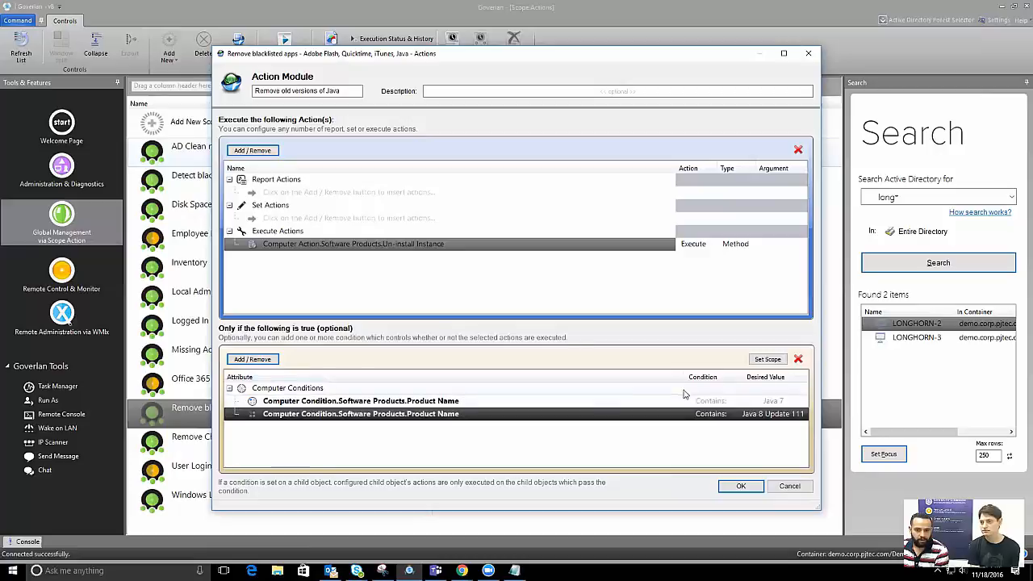
click(715, 415)
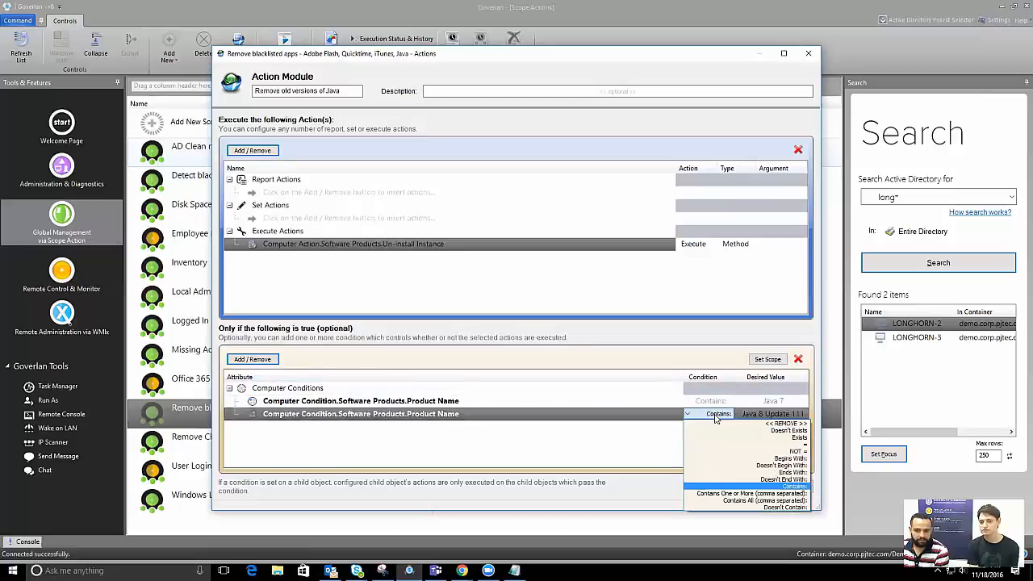
click(744, 508)
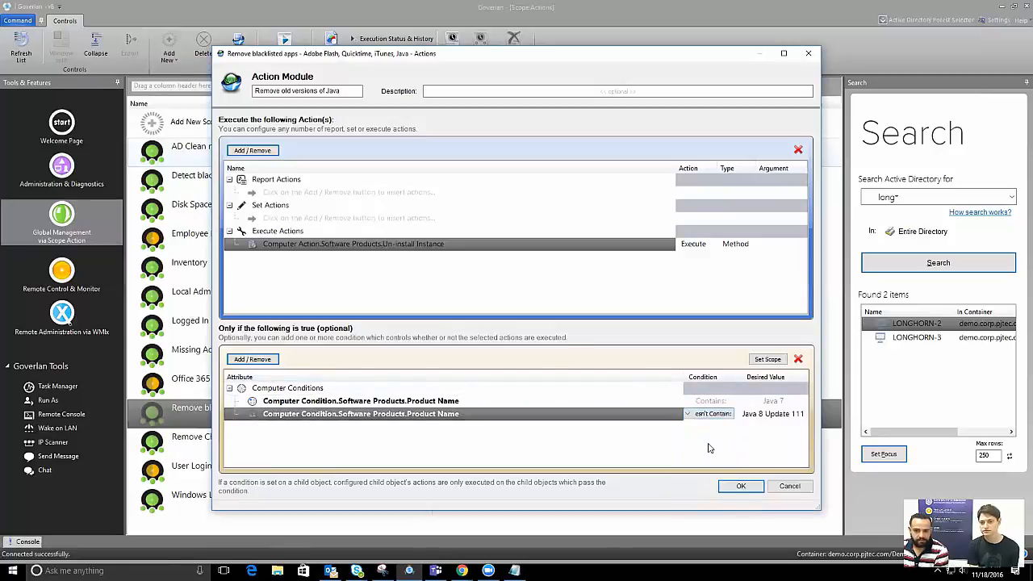
click(631, 400)
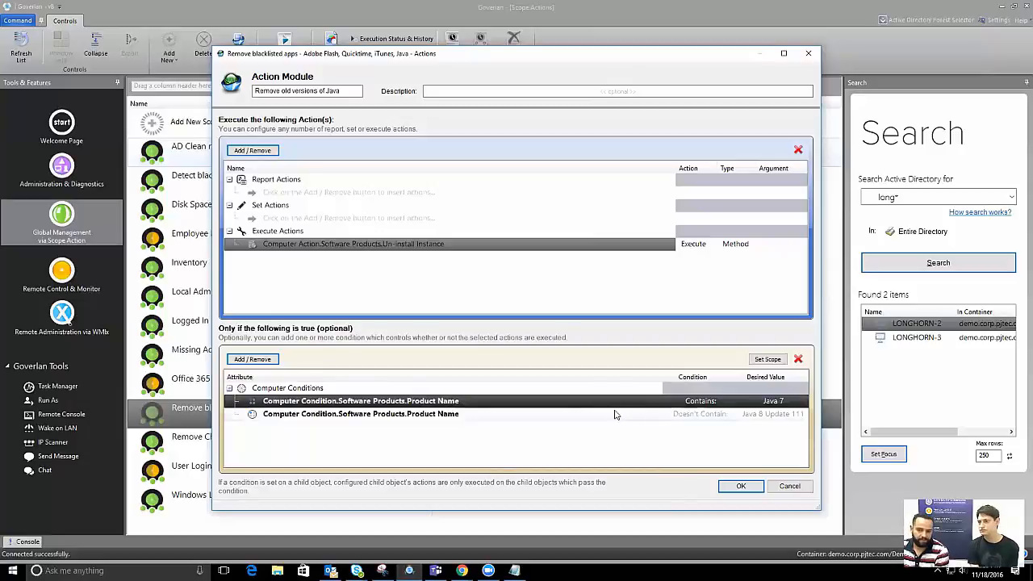
click(618, 414)
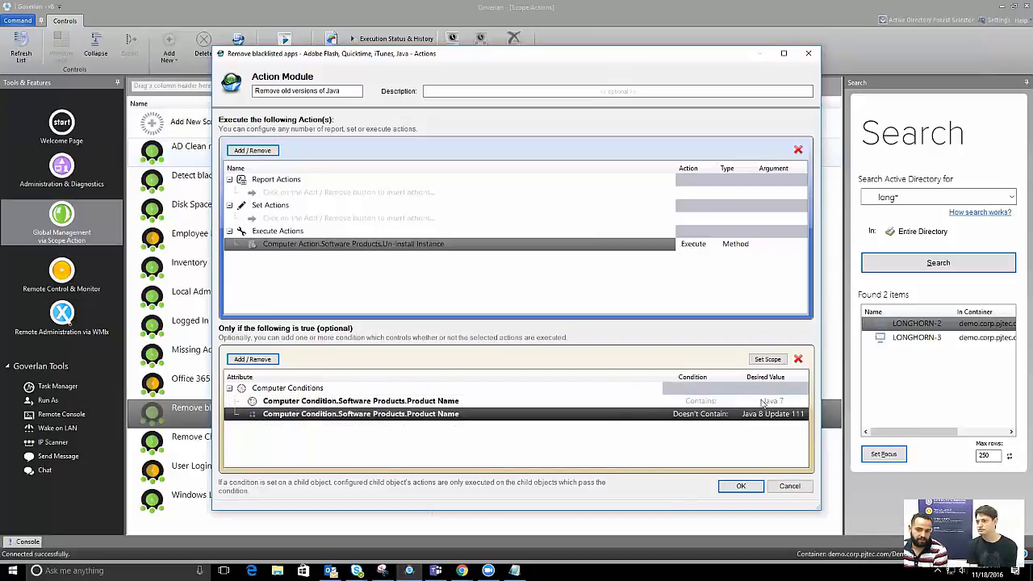
click(622, 404)
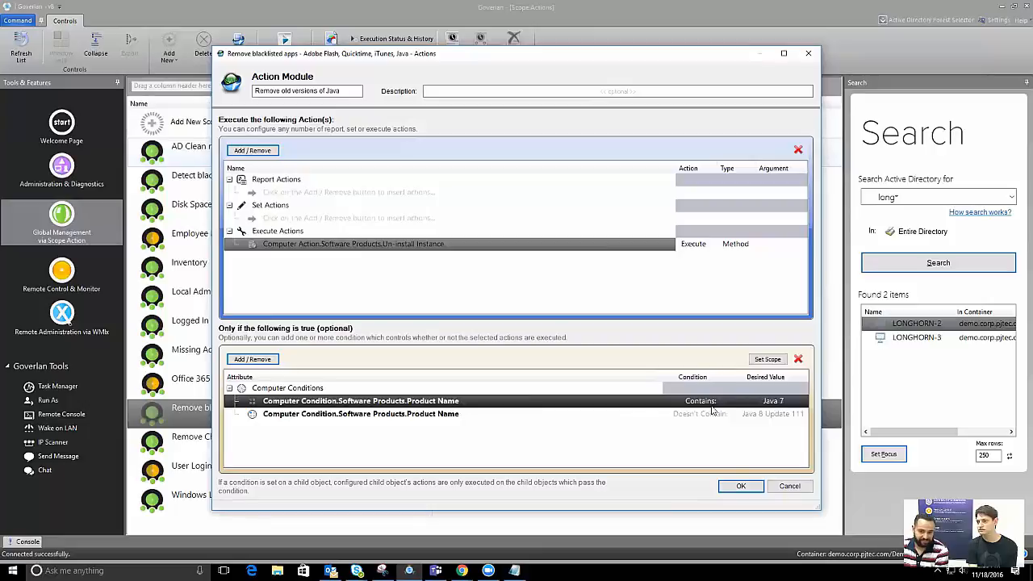
double_click(780, 403)
click(681, 146)
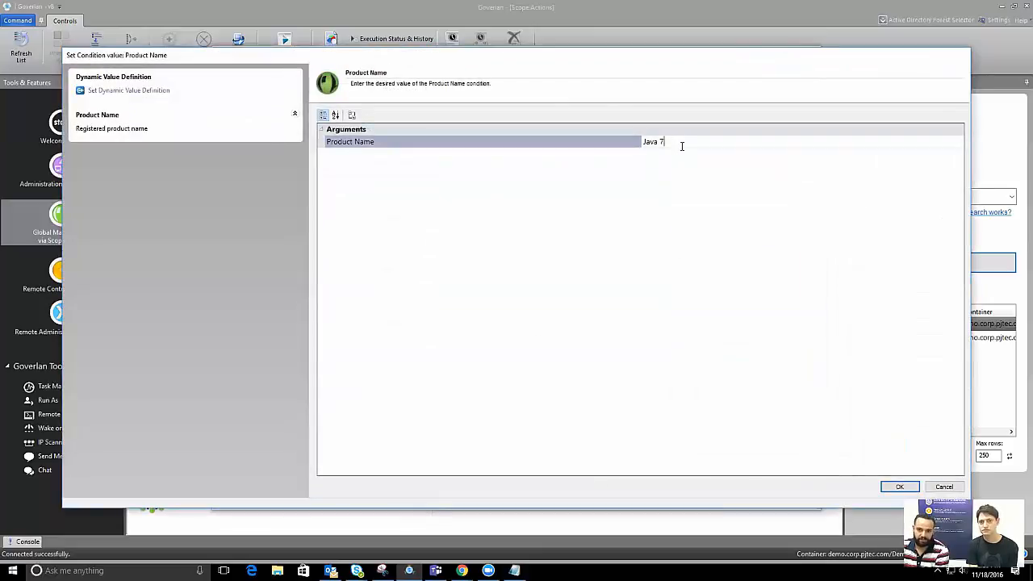
click(899, 487)
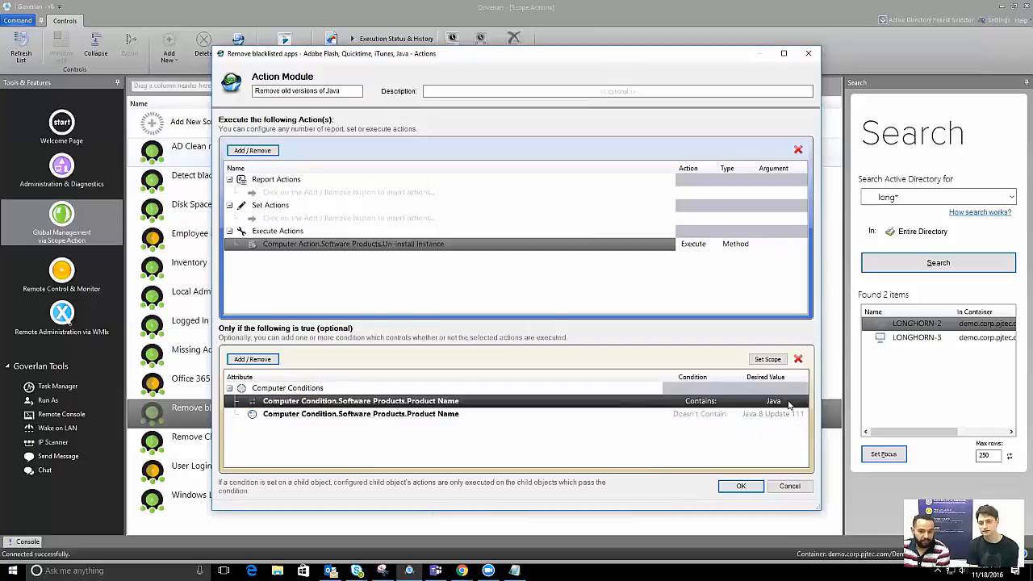
double_click(771, 414)
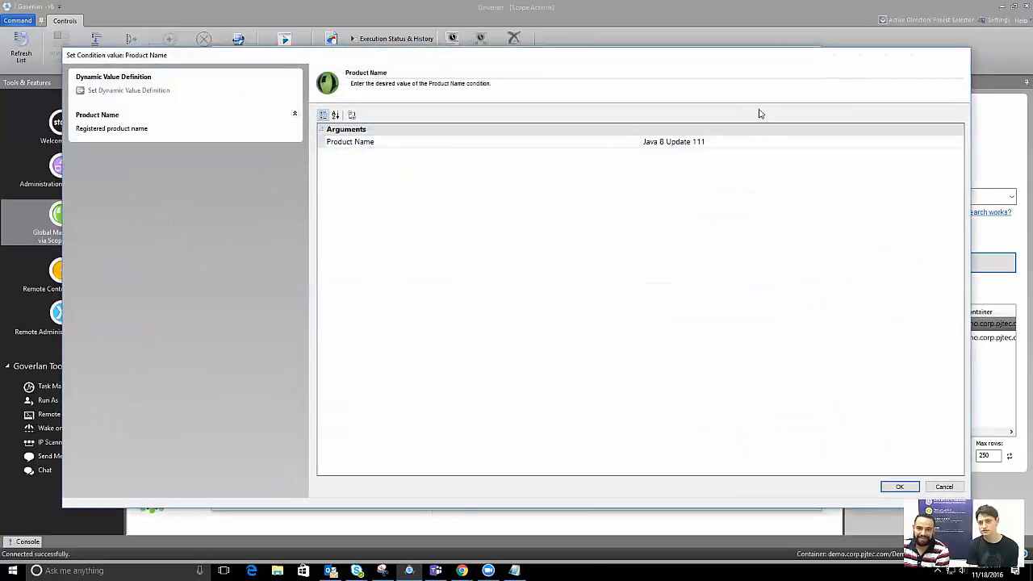
click(552, 140)
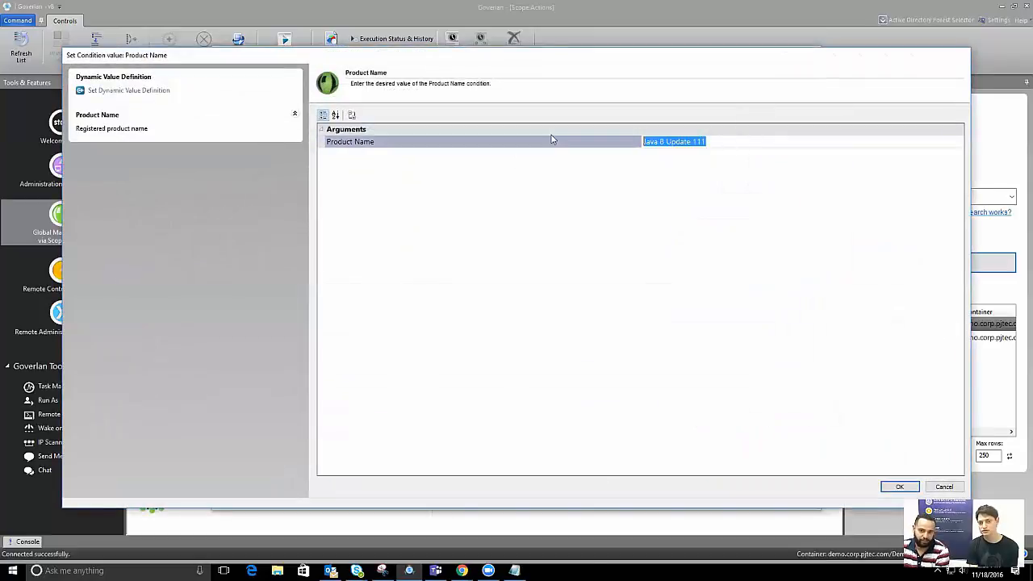
click(899, 487)
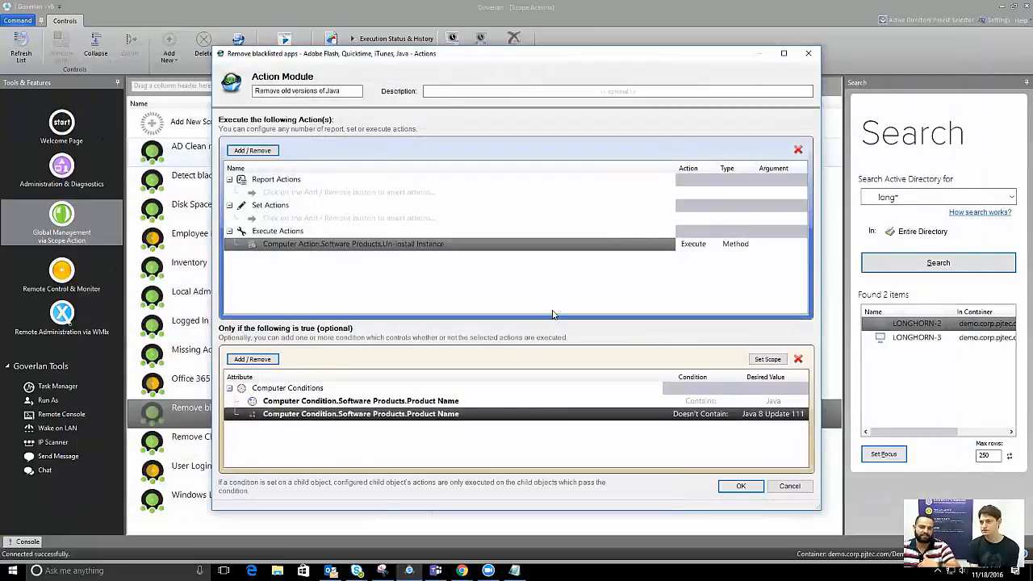
Compare the two conditions, then select Contains Java and open its Condition Scope settings
click(492, 401)
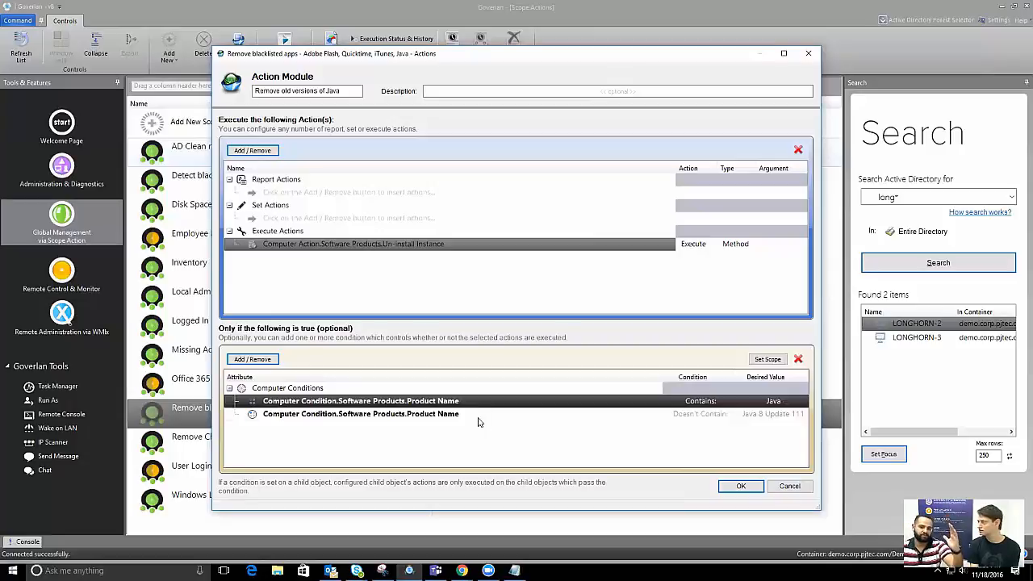
click(479, 414)
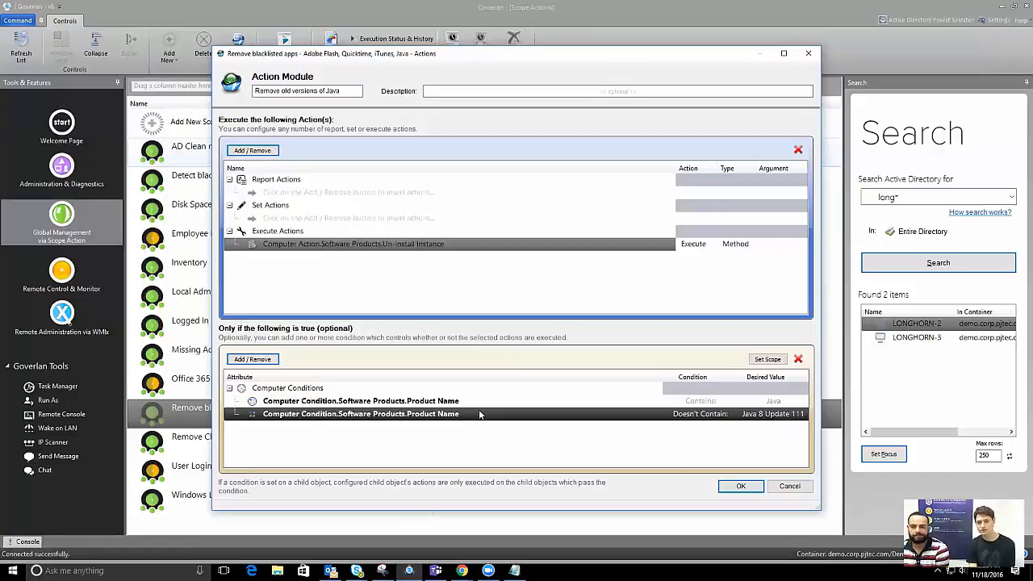
click(481, 401)
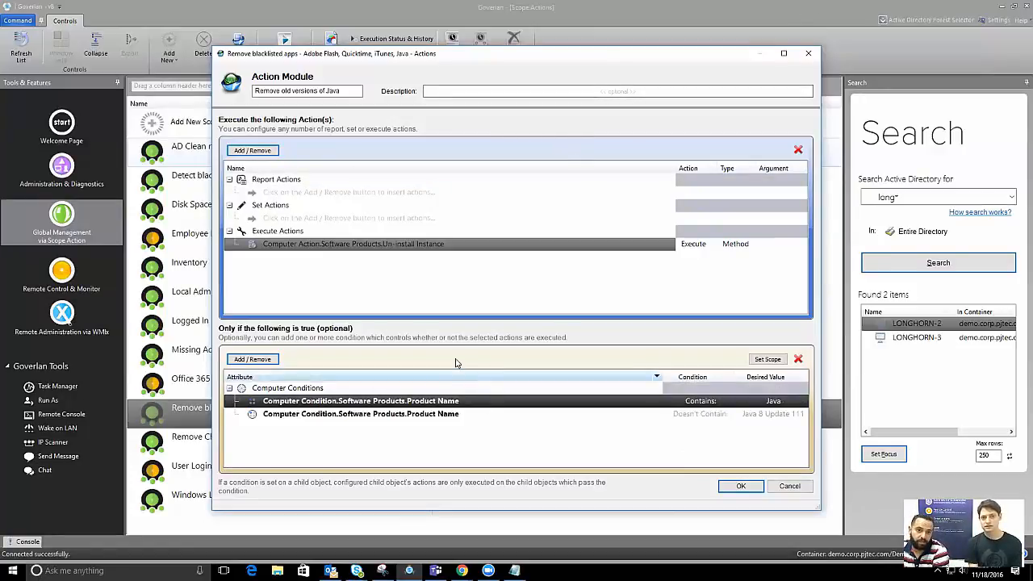
click(538, 414)
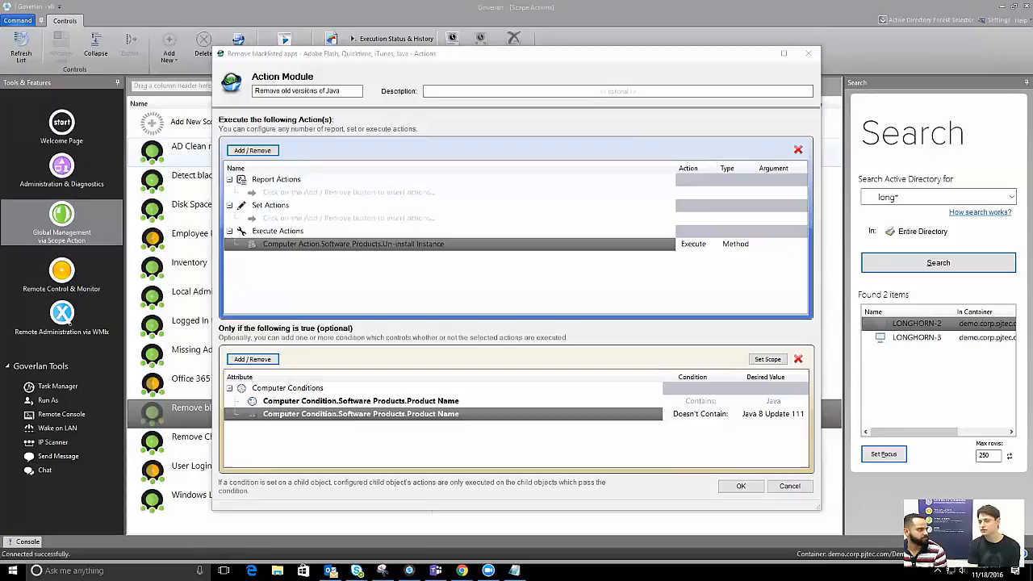
click(439, 403)
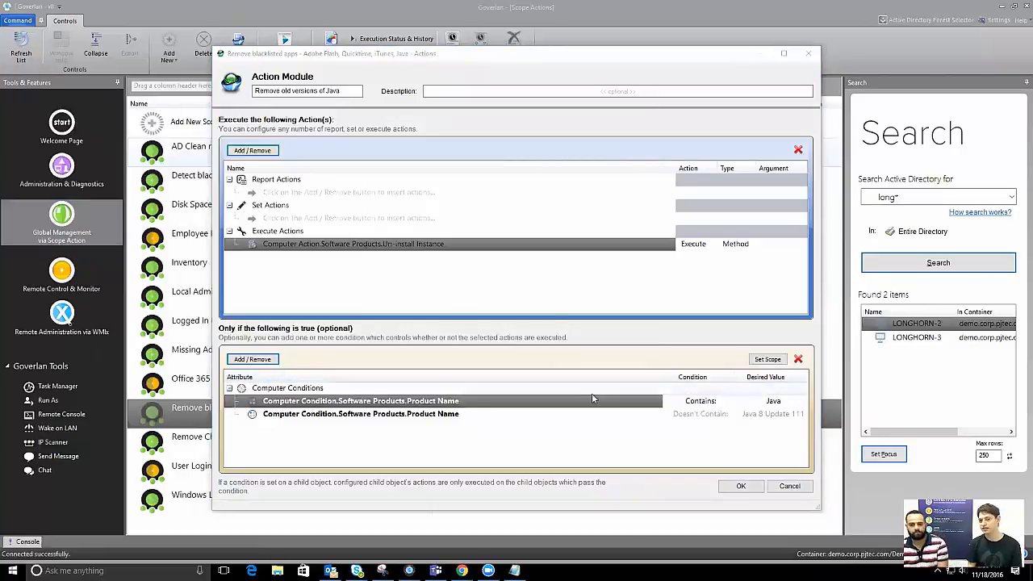
click(557, 403)
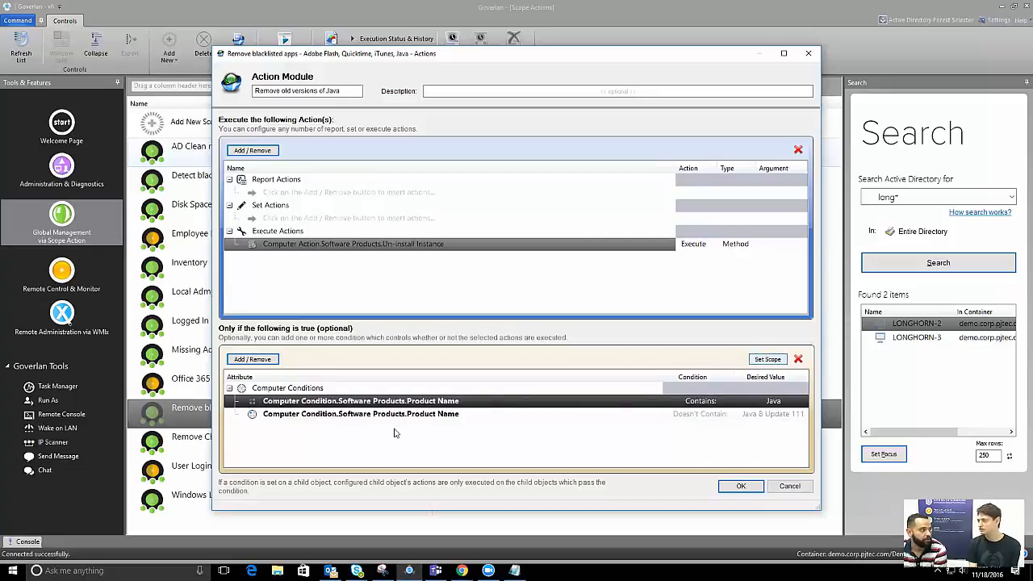
click(768, 359)
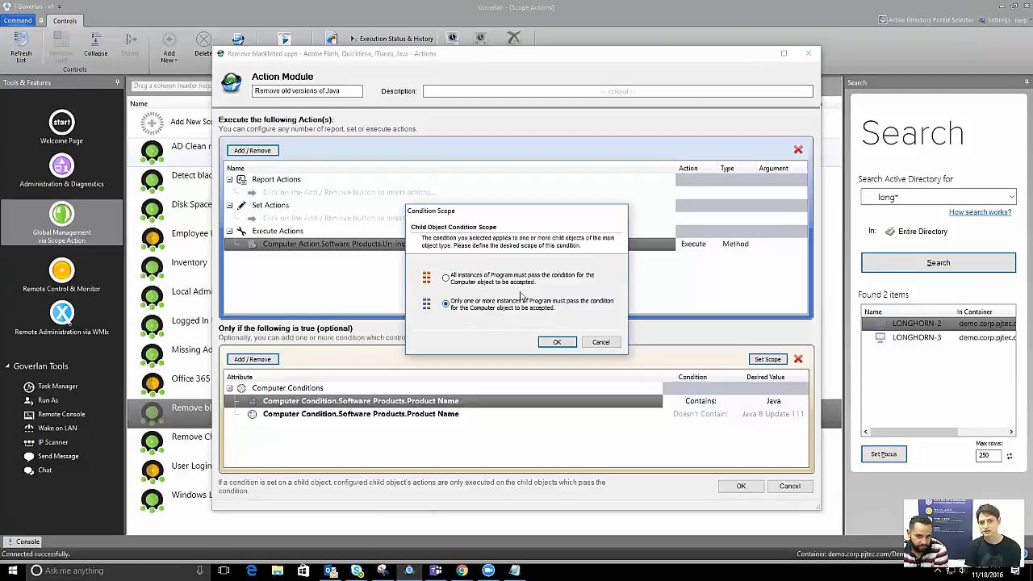
Set 'All instances of Program must pass' for both Java conditions and save the module
click(484, 284)
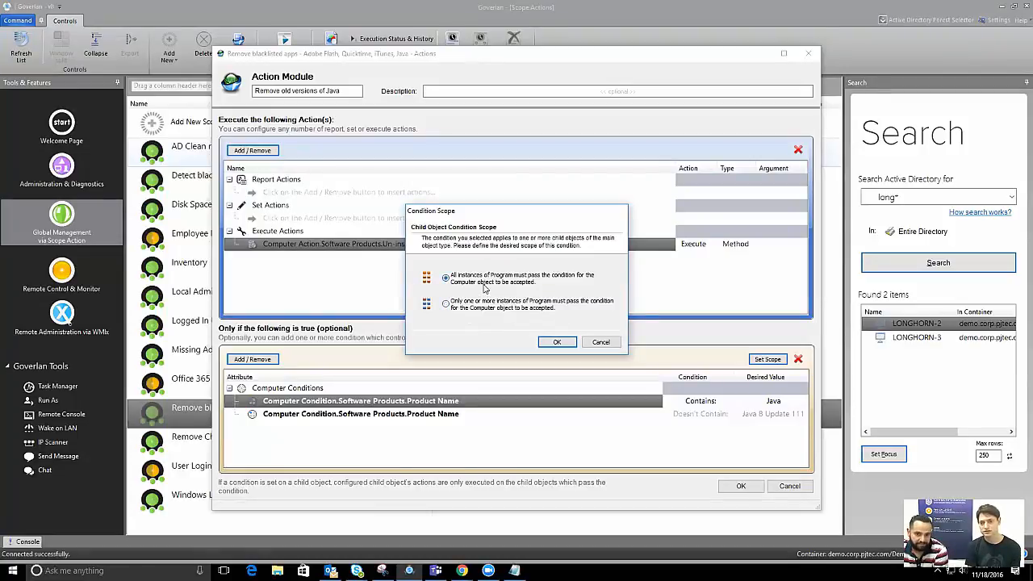
click(556, 343)
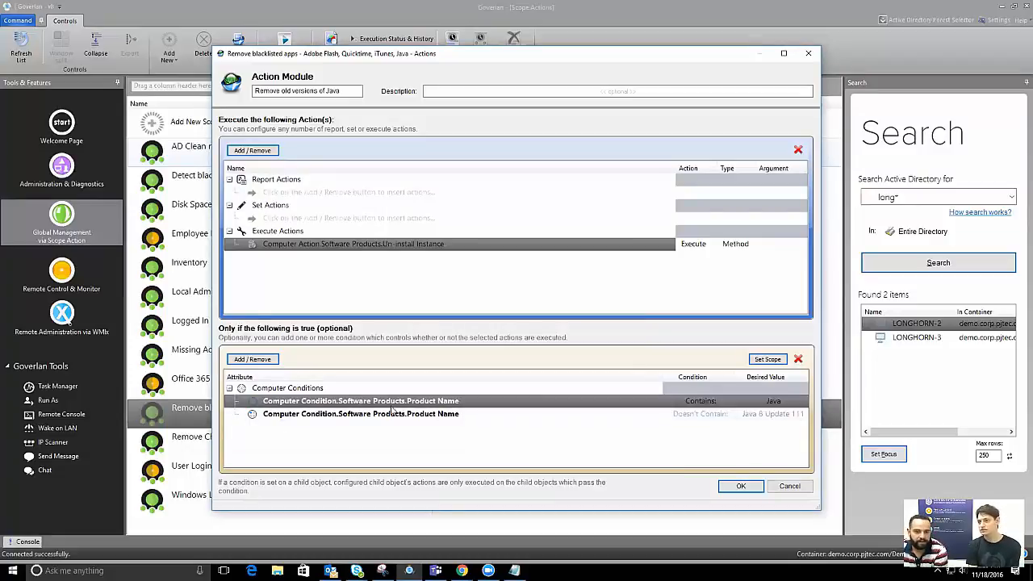
click(778, 414)
click(768, 359)
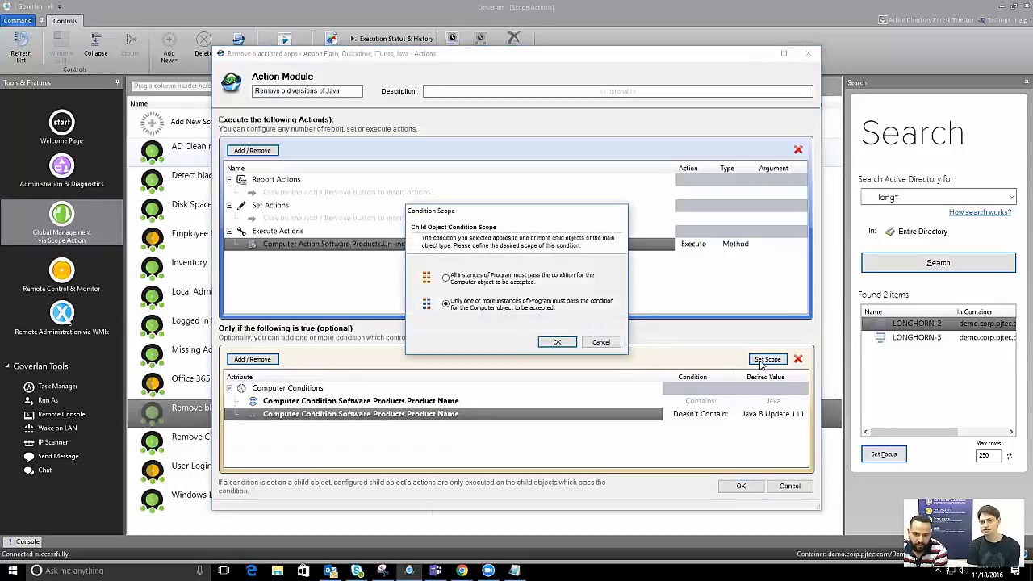
click(446, 277)
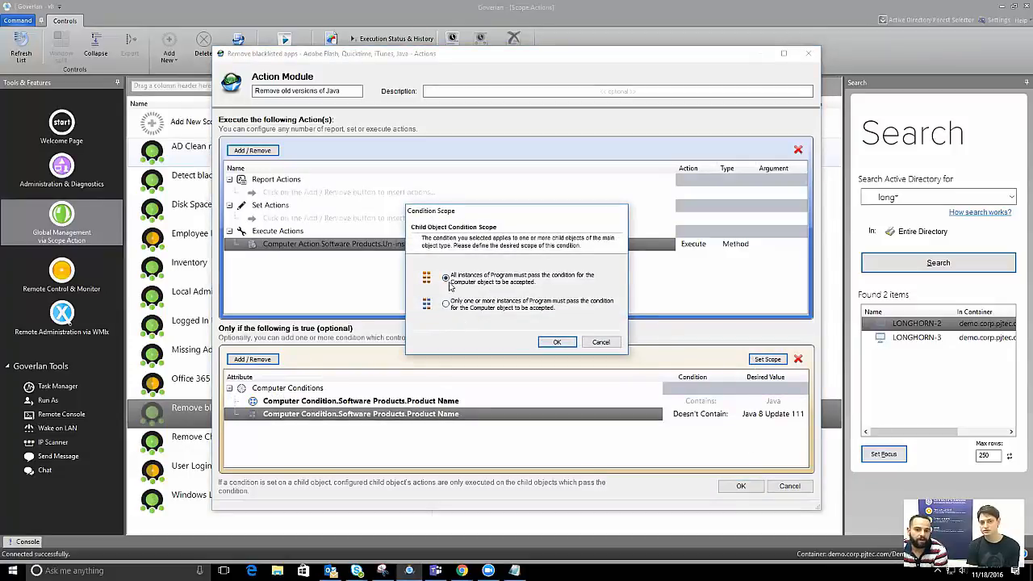
click(557, 342)
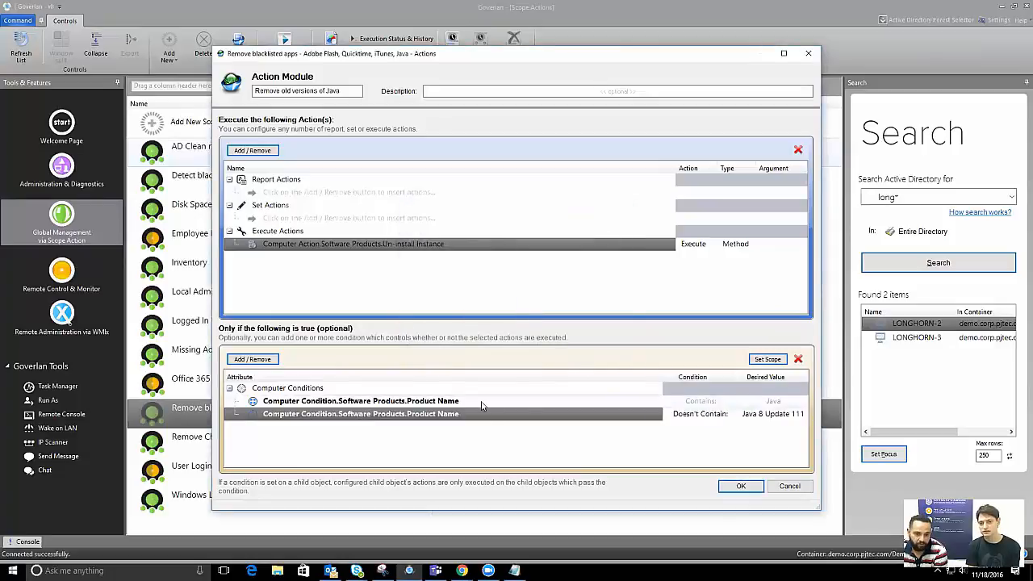
click(520, 401)
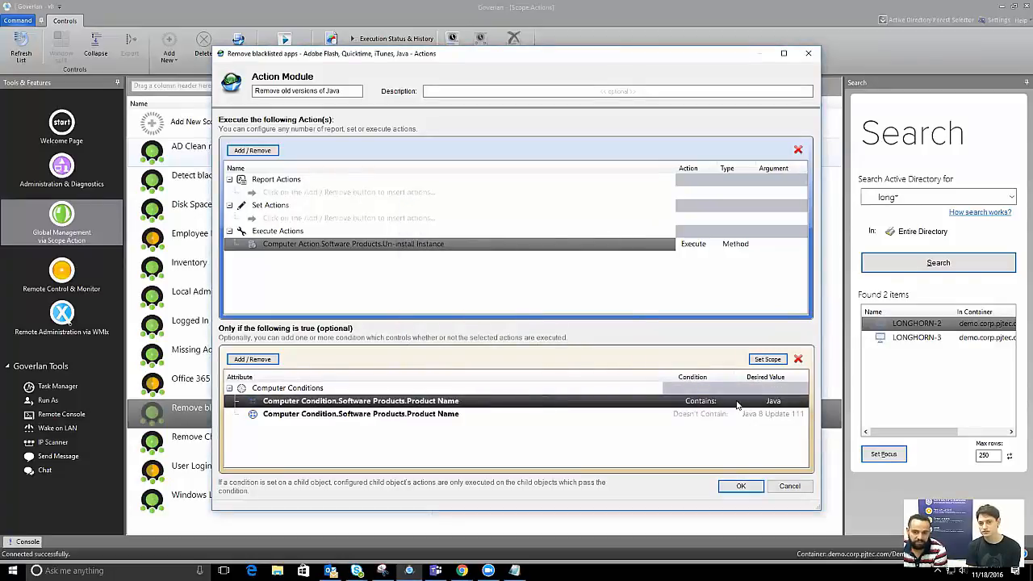
click(563, 418)
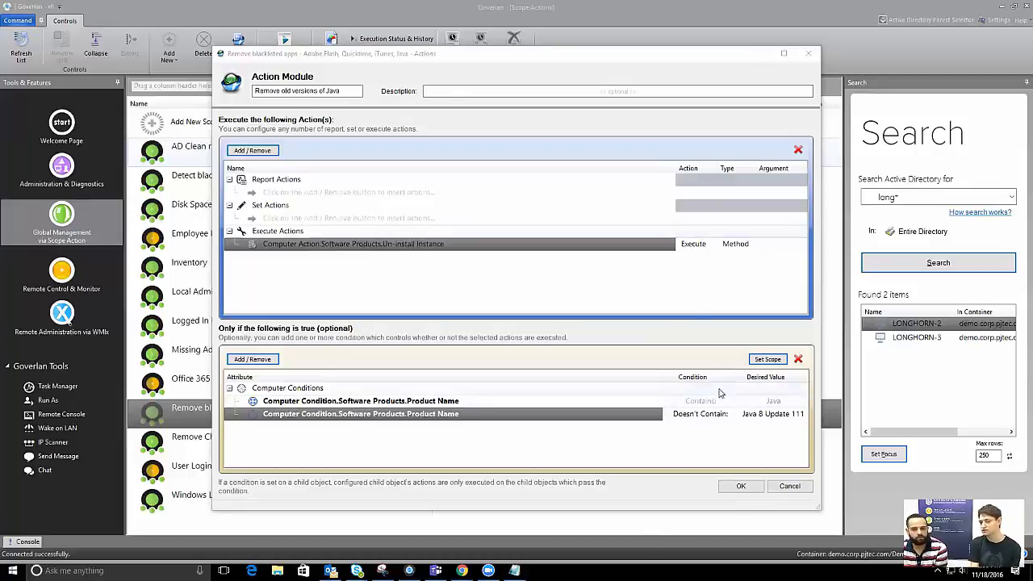
click(740, 485)
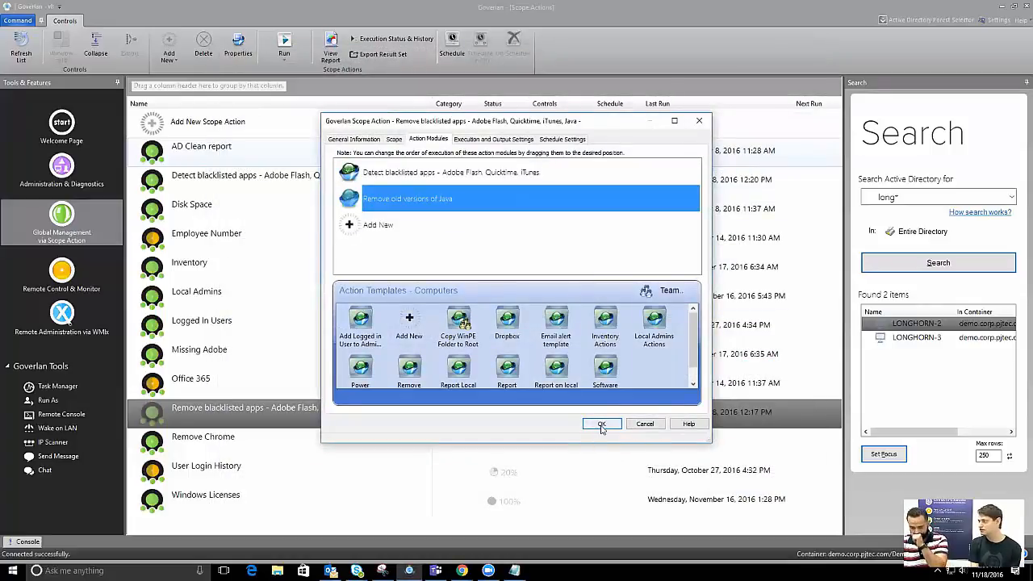
Save the Remove blacklisted apps scope action with both of its modules
click(617, 426)
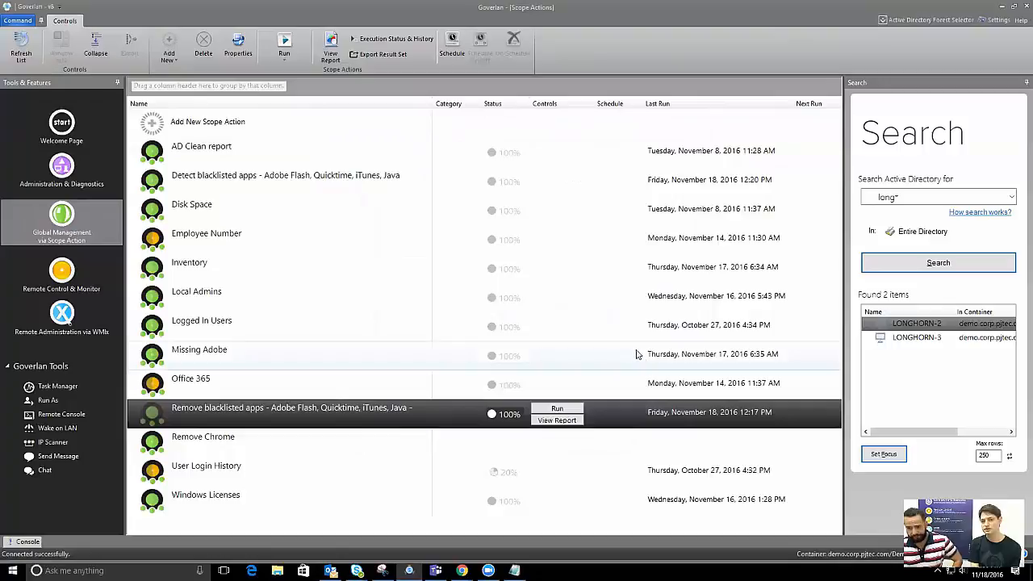